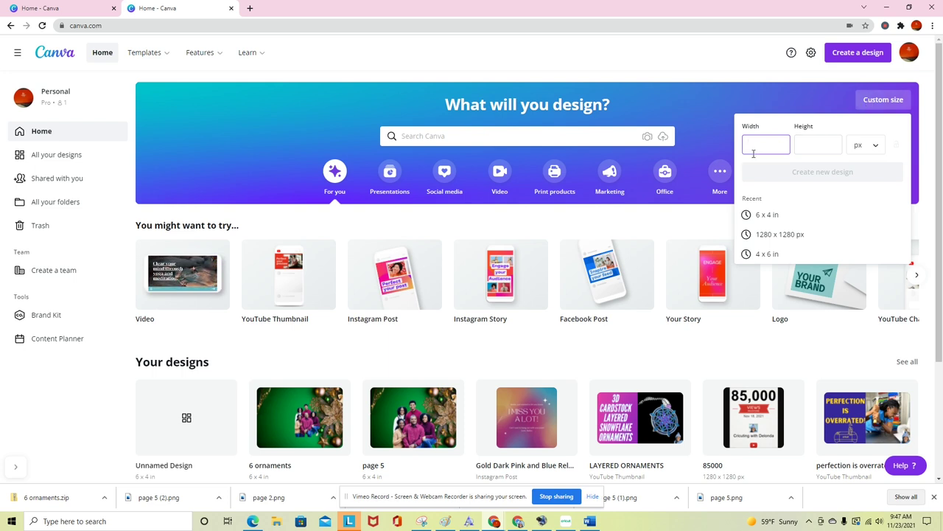
Step: Create a new custom-size design 6 in wide and 4 in high
{"action": "left_click", "coordinate": [812, 143]}
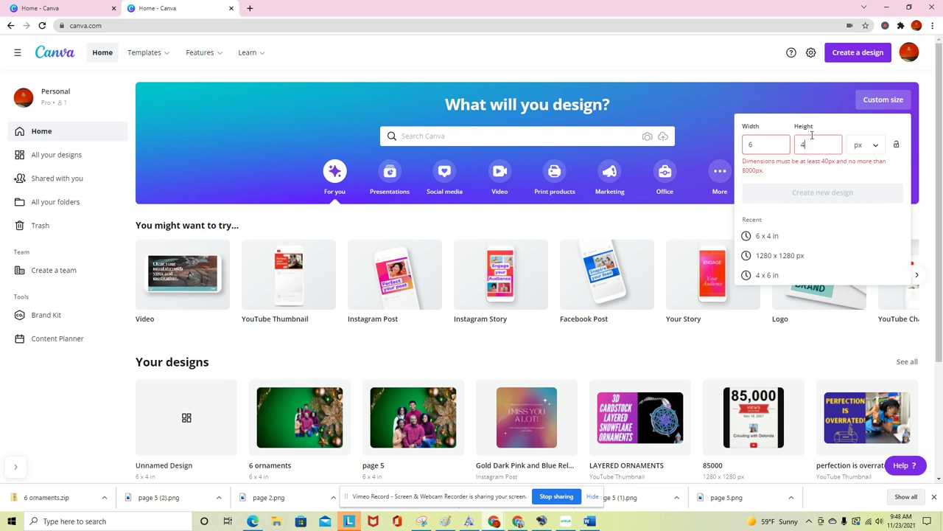
{"action": "type", "text": "4"}
{"action": "left_click", "coordinate": [876, 145]}
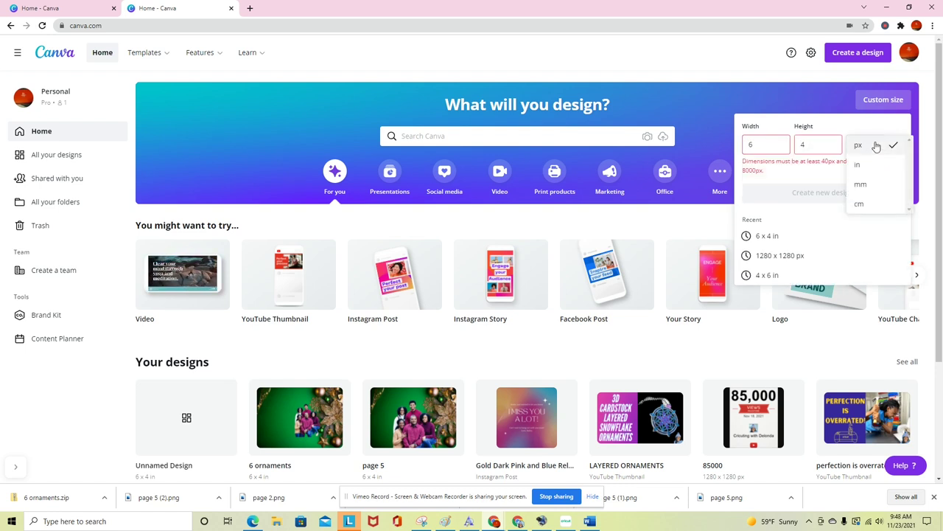
{"action": "left_click", "coordinate": [870, 166]}
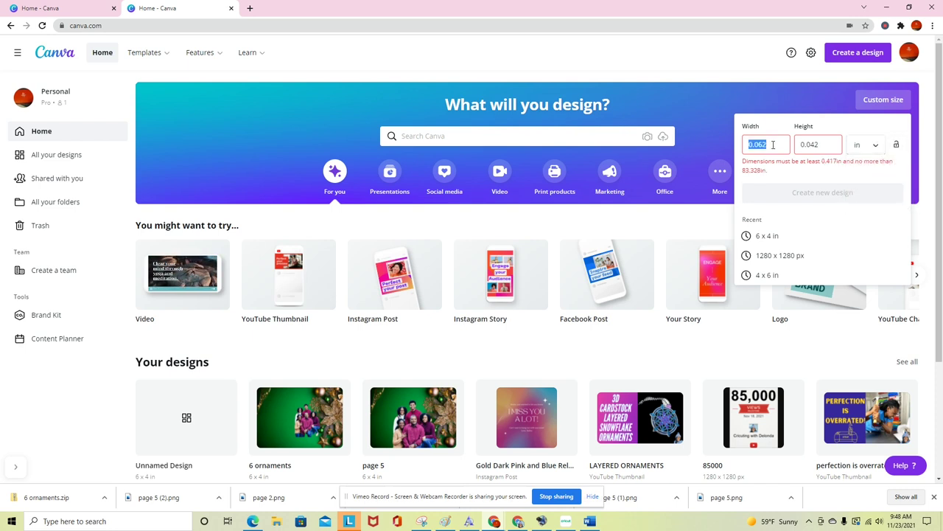
{"action": "type", "text": "4"}
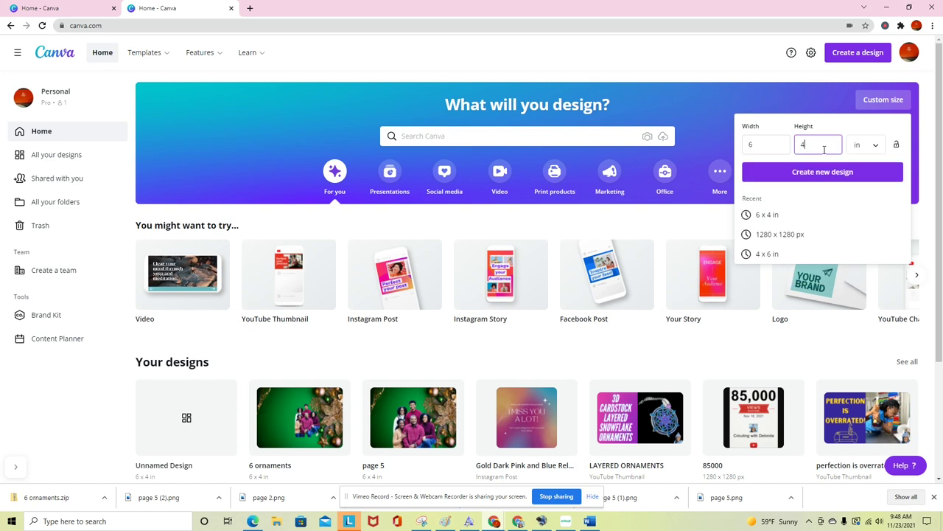
{"action": "left_click", "coordinate": [861, 175]}
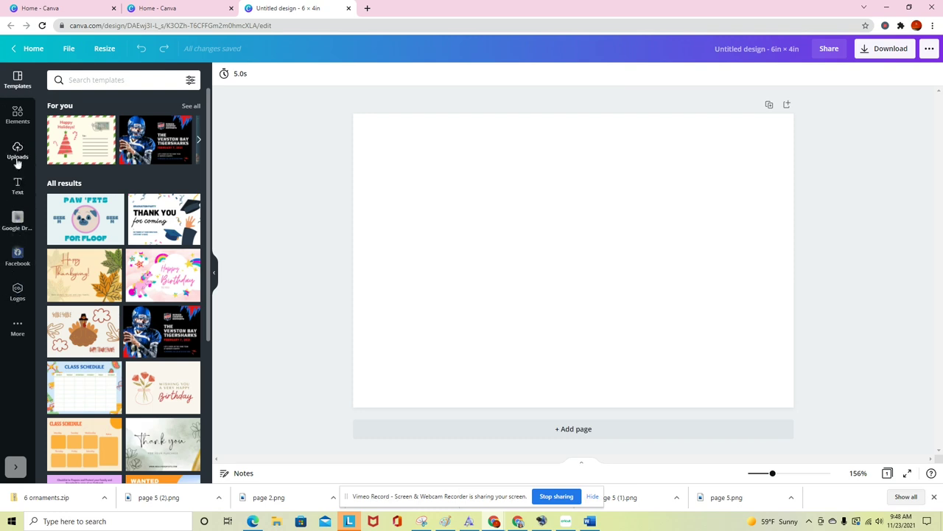
Step: Search the design elements for "christmas background"
{"action": "left_click", "coordinate": [19, 115]}
{"action": "left_click", "coordinate": [102, 78]}
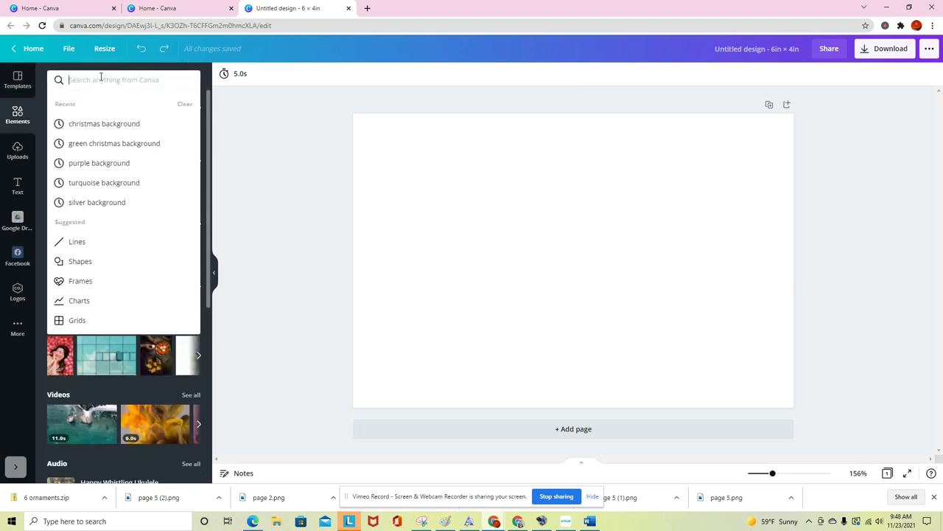
{"action": "type", "text": "chr"}
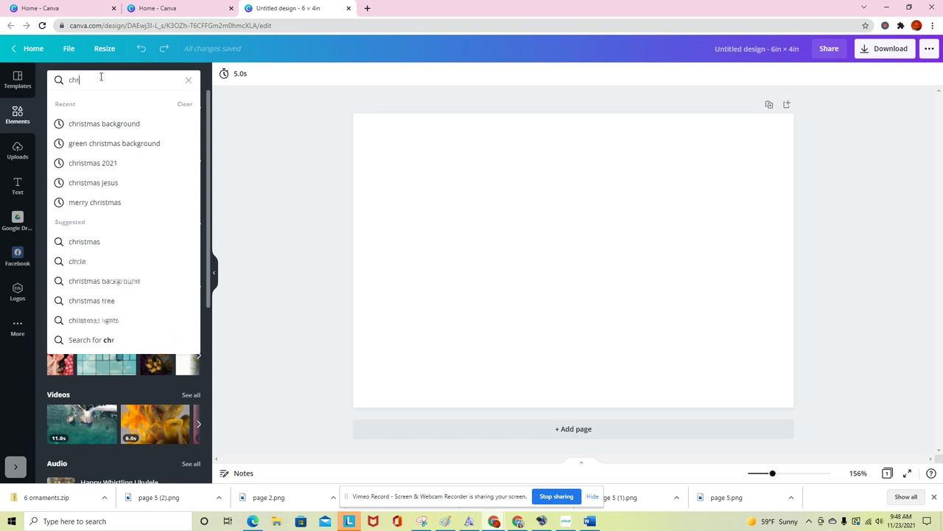
{"action": "type", "text": "istmas"}
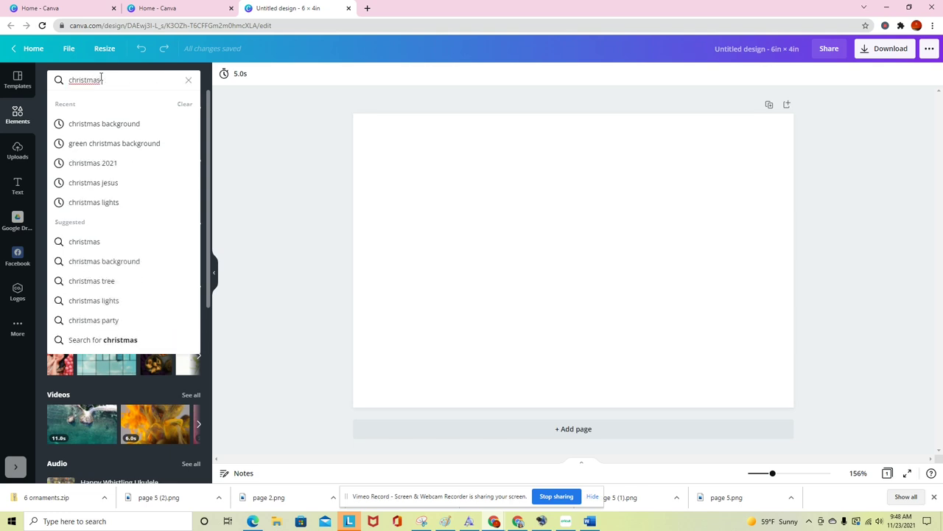
{"action": "type", "text": " backgro"}
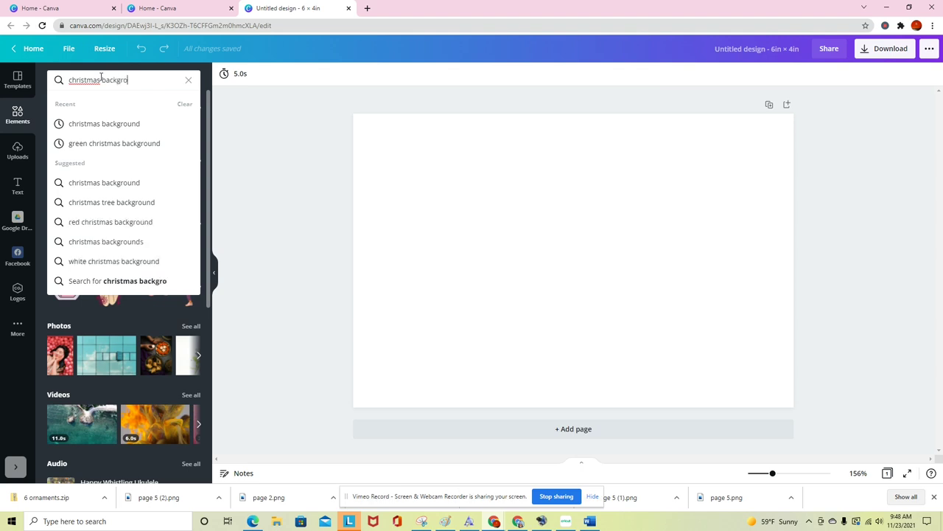
{"action": "type", "text": "und"}
{"action": "key", "text": "Return"}
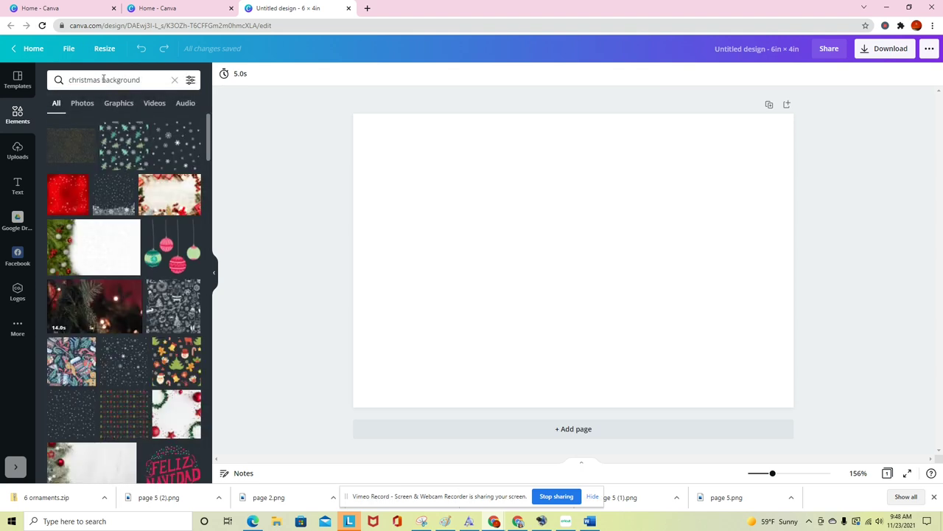
Step: Insert the snowy photo with wooden planks and white light spots and set it as the page background
{"action": "scroll", "coordinate": [121, 243], "scroll_direction": "down", "scroll_amount": 10}
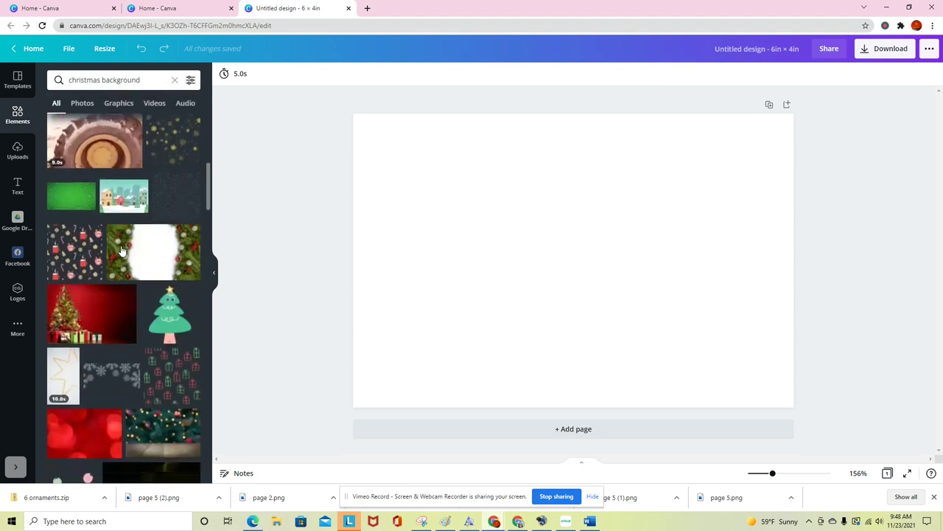
{"action": "scroll", "coordinate": [124, 248], "scroll_direction": "down", "scroll_amount": 10}
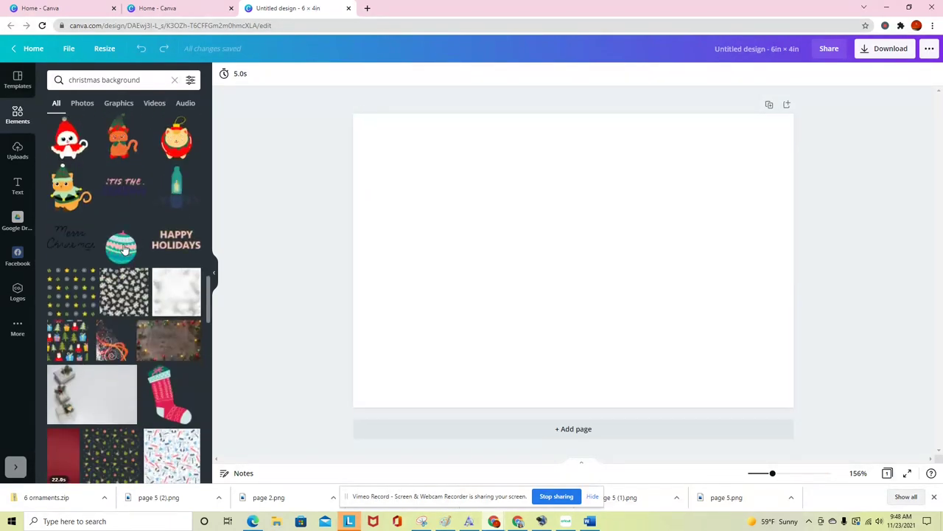
{"action": "scroll", "coordinate": [123, 248], "scroll_direction": "down", "scroll_amount": 10}
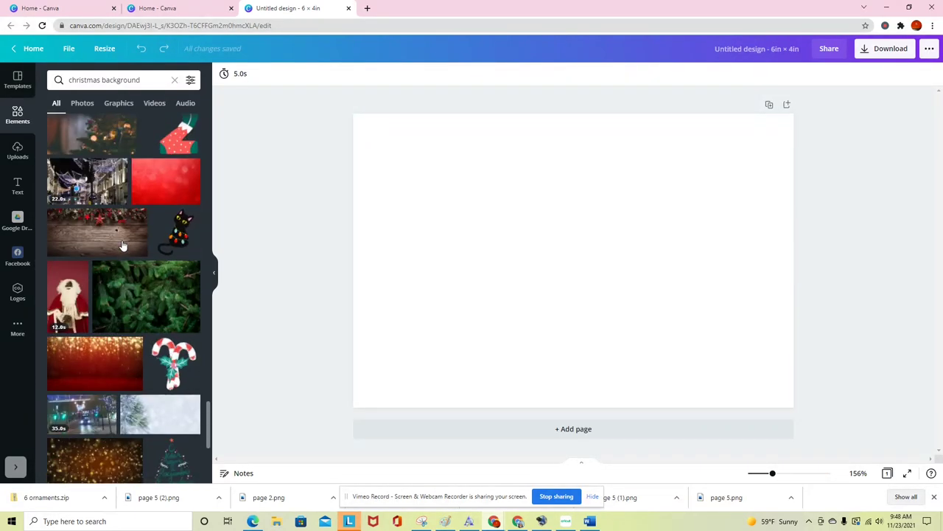
{"action": "scroll", "coordinate": [123, 245], "scroll_direction": "up", "scroll_amount": 10}
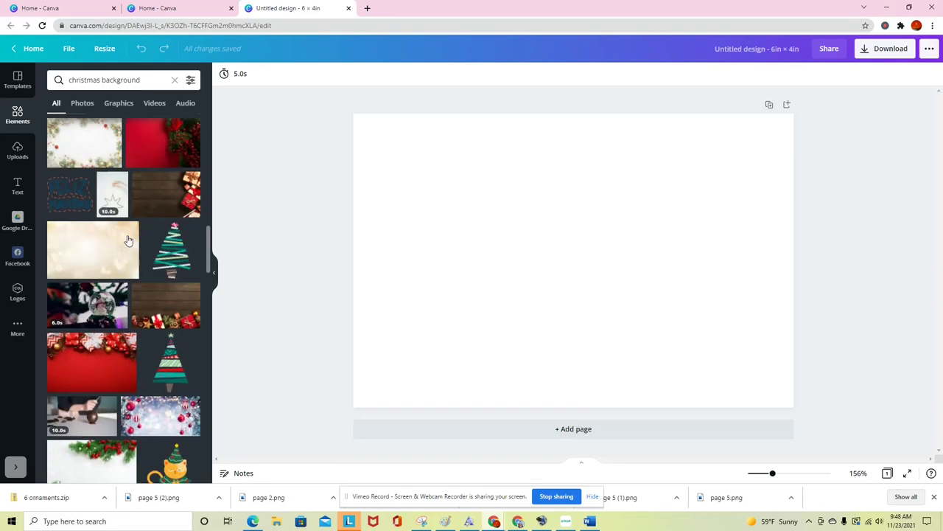
{"action": "scroll", "coordinate": [128, 236], "scroll_direction": "up", "scroll_amount": 10}
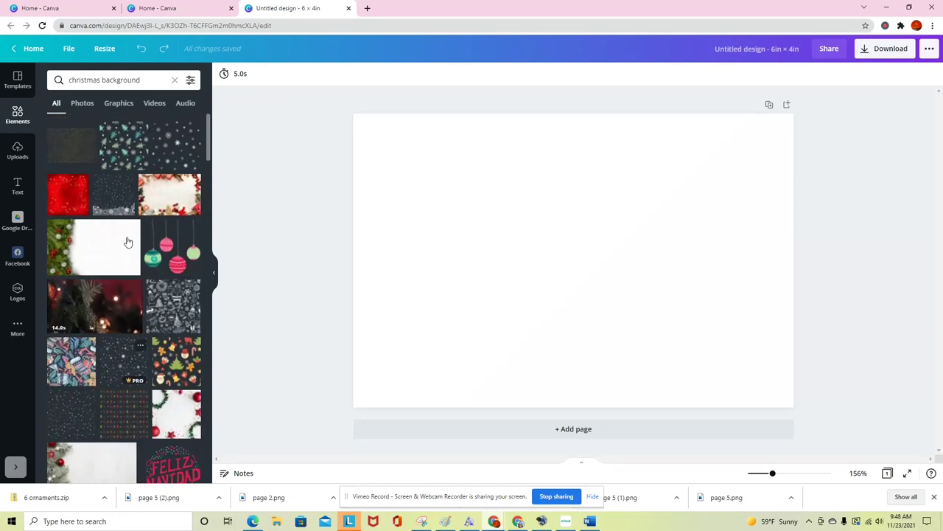
{"action": "scroll", "coordinate": [127, 287], "scroll_direction": "down", "scroll_amount": 10}
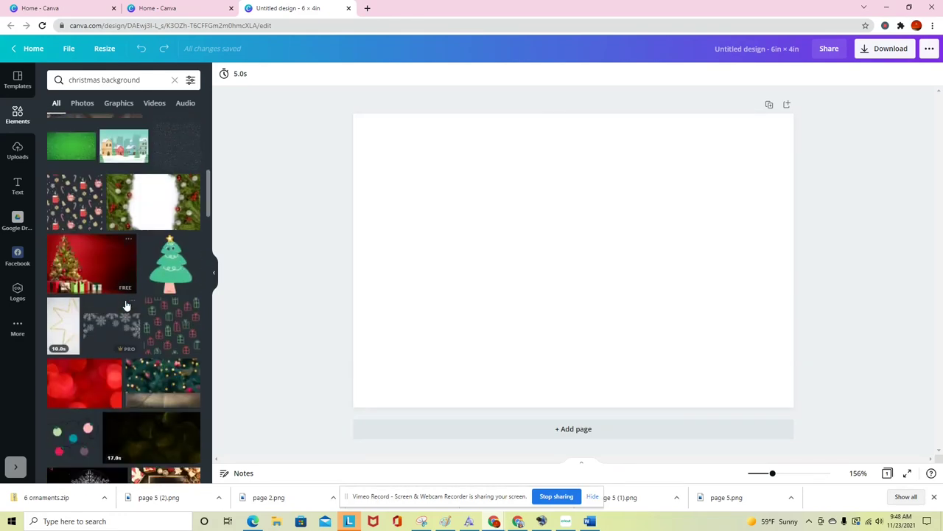
{"action": "scroll", "coordinate": [126, 304], "scroll_direction": "down", "scroll_amount": 5}
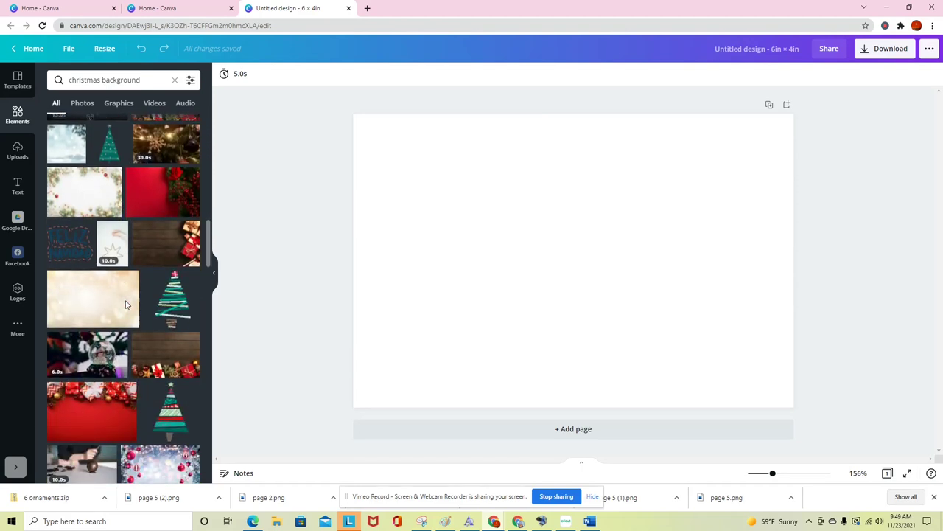
{"action": "scroll", "coordinate": [125, 303], "scroll_direction": "down", "scroll_amount": 7}
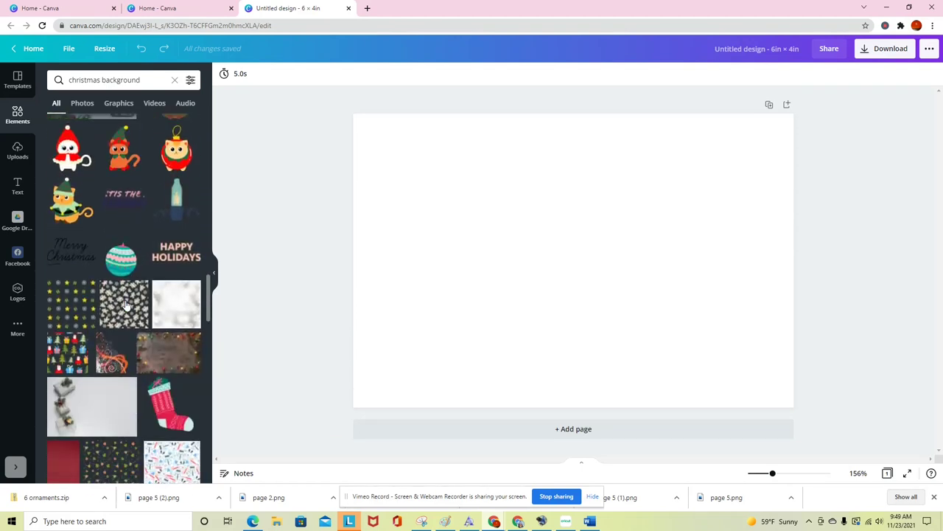
{"action": "scroll", "coordinate": [125, 304], "scroll_direction": "down", "scroll_amount": 10}
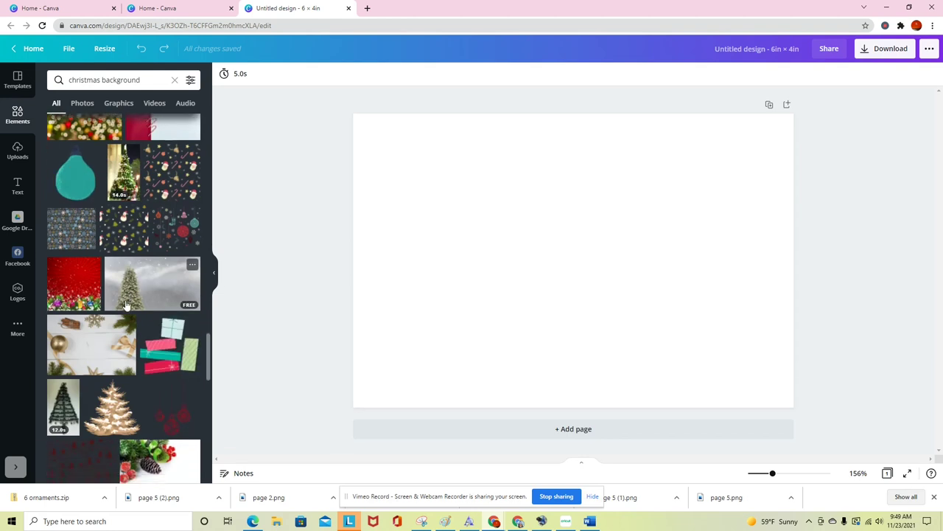
{"action": "scroll", "coordinate": [125, 305], "scroll_direction": "down", "scroll_amount": 10}
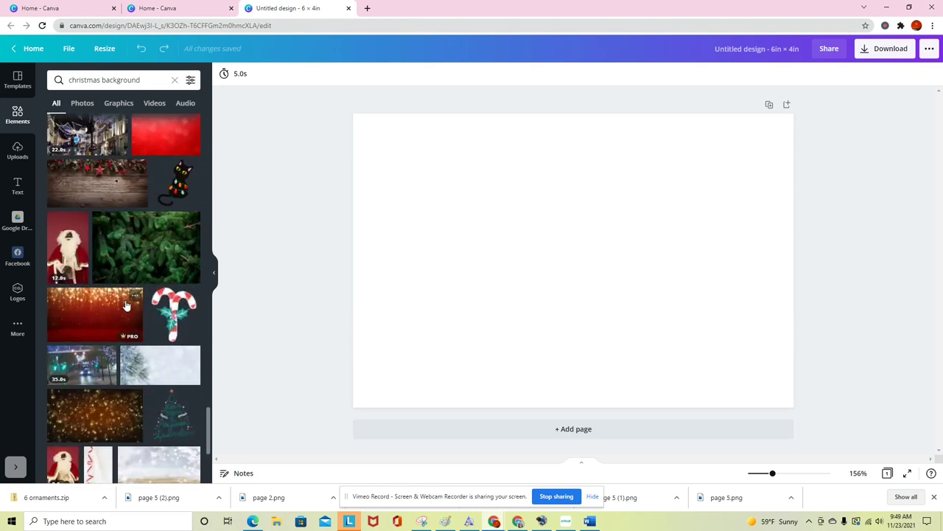
{"action": "left_click", "coordinate": [128, 308]}
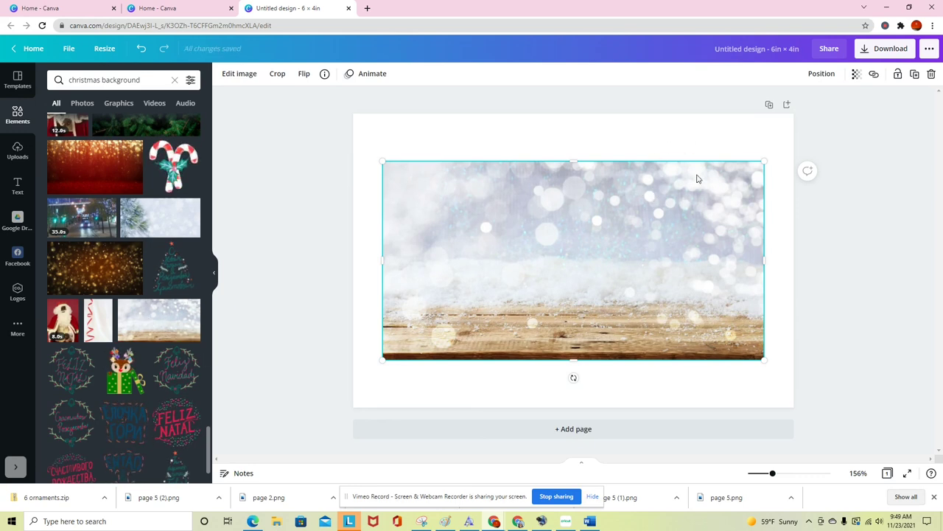
{"action": "right_click", "coordinate": [606, 221]}
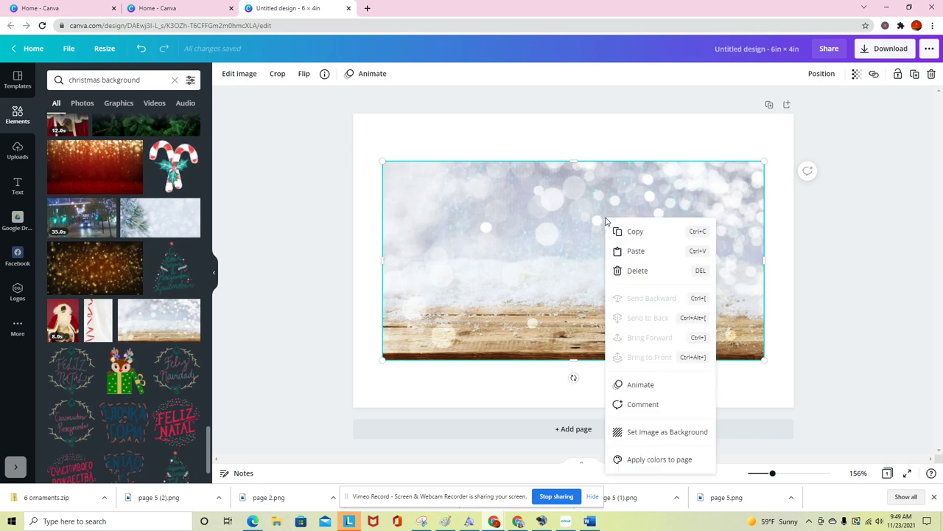
{"action": "left_click", "coordinate": [652, 435]}
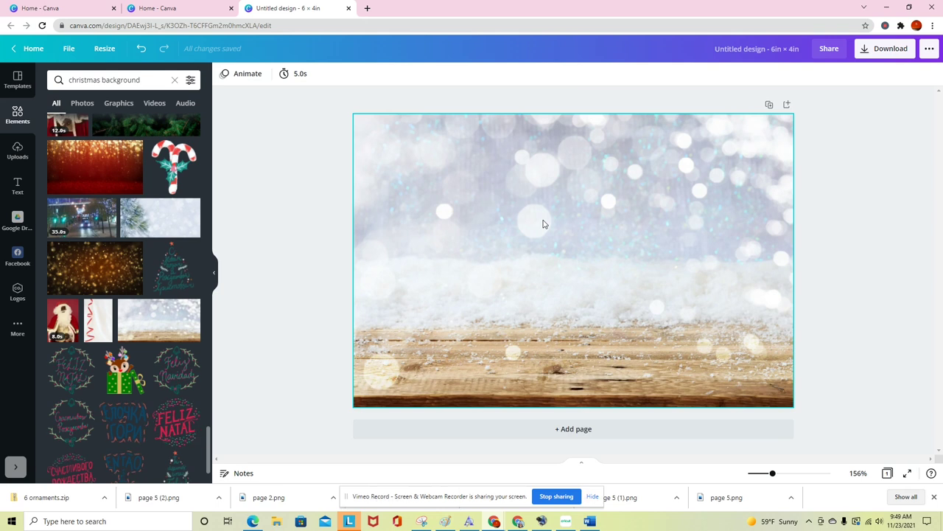
Step: Duplicate the page with its snowy background to make page 2
{"action": "left_click", "coordinate": [769, 107]}
{"action": "scroll", "coordinate": [682, 299], "scroll_direction": "up", "scroll_amount": 5}
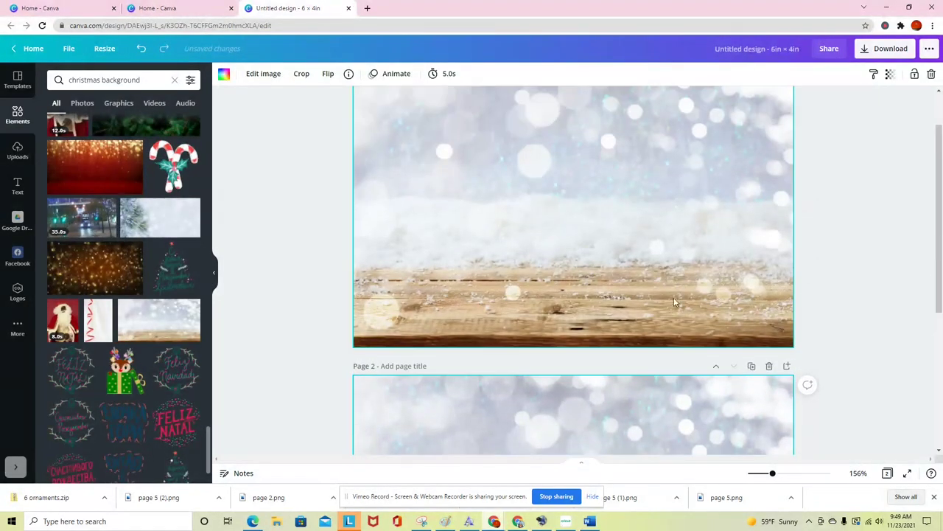
{"action": "scroll", "coordinate": [665, 296], "scroll_direction": "down", "scroll_amount": 3}
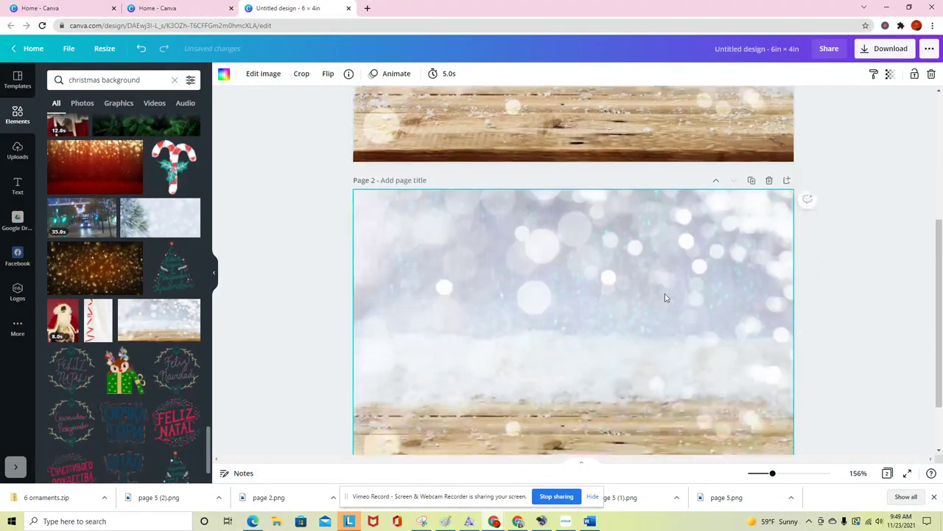
Step: Add the uploaded "O come let us adore Him" graphic to page 1, centre it and enlarge it to nearly the page height
{"action": "scroll", "coordinate": [666, 299], "scroll_direction": "up", "scroll_amount": 1}
{"action": "scroll", "coordinate": [665, 298], "scroll_direction": "up", "scroll_amount": 2}
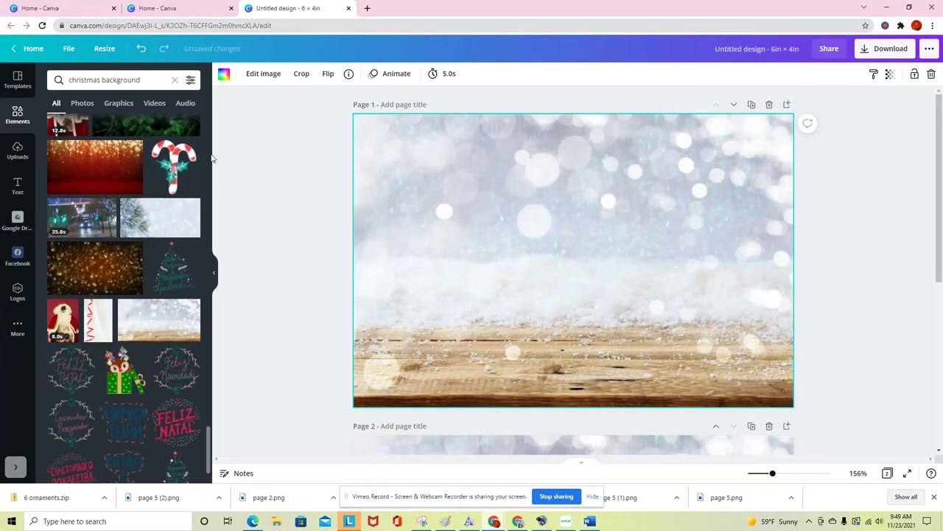
{"action": "left_click", "coordinate": [17, 151]}
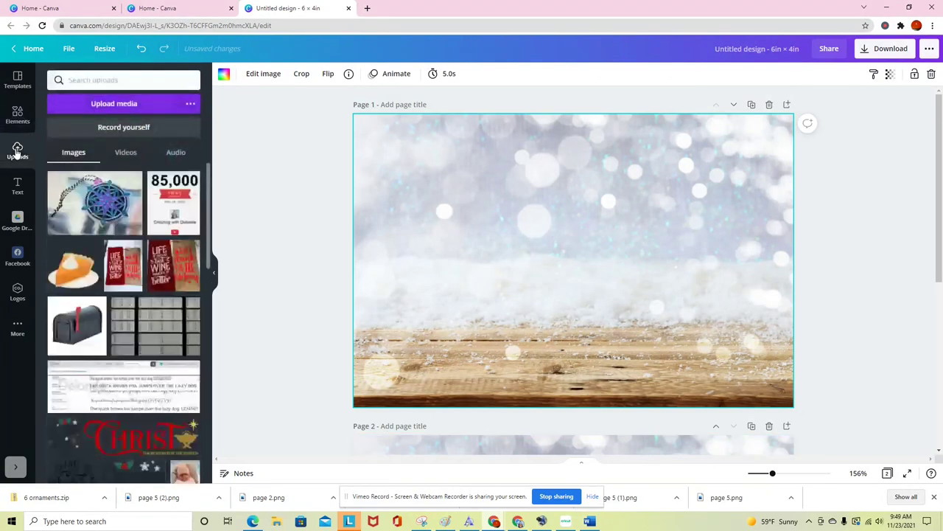
{"action": "scroll", "coordinate": [116, 307], "scroll_direction": "down", "scroll_amount": 3}
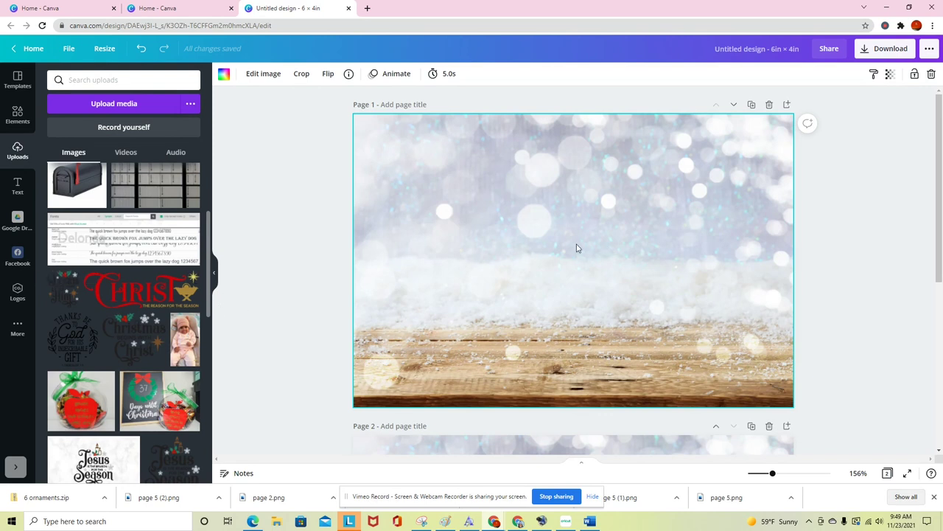
{"action": "left_click", "coordinate": [63, 293]}
{"action": "left_click_drag", "start_coordinate": [546, 251], "coordinate": [577, 248]}
{"action": "left_click_drag", "start_coordinate": [665, 337], "coordinate": [654, 357]}
{"action": "left_click", "coordinate": [735, 325]}
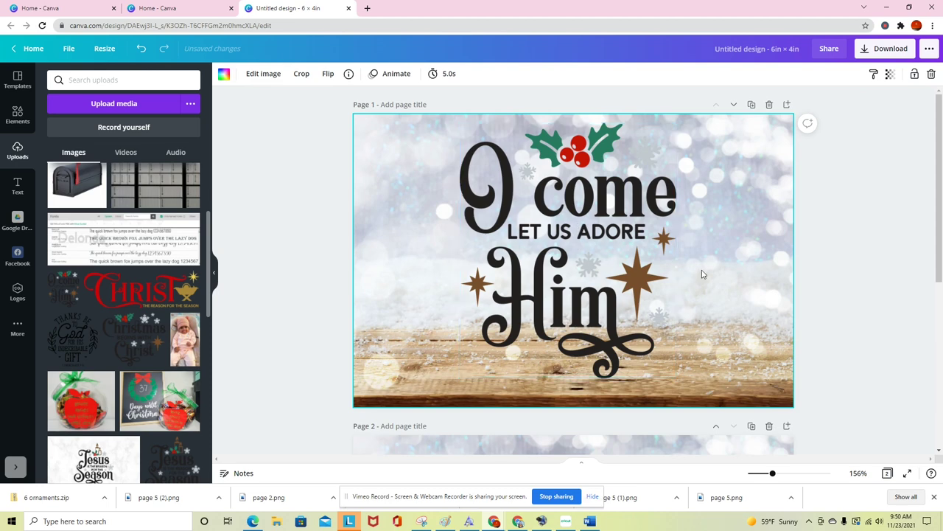
Step: Add the uploaded photo of the family of five standing on a wooded path to page 2
{"action": "scroll", "coordinate": [704, 272], "scroll_direction": "down", "scroll_amount": 3}
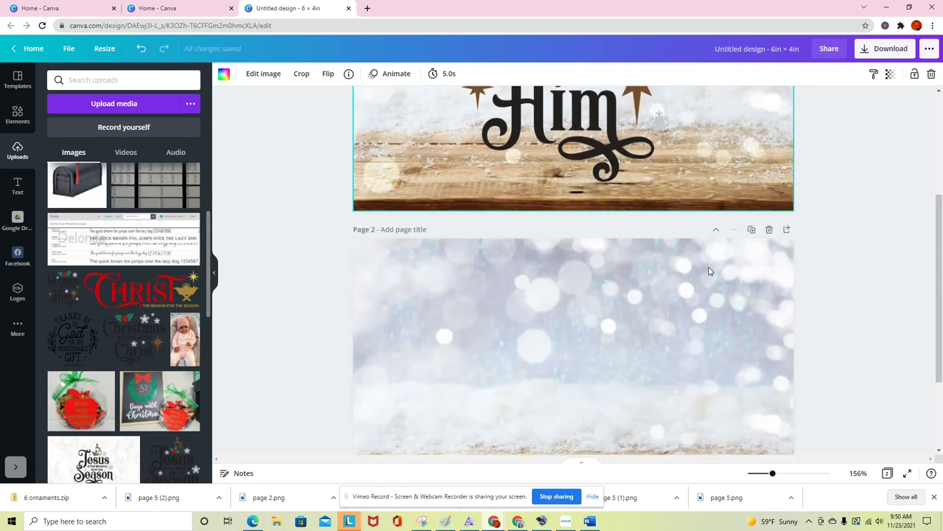
{"action": "scroll", "coordinate": [709, 271], "scroll_direction": "down", "scroll_amount": 2}
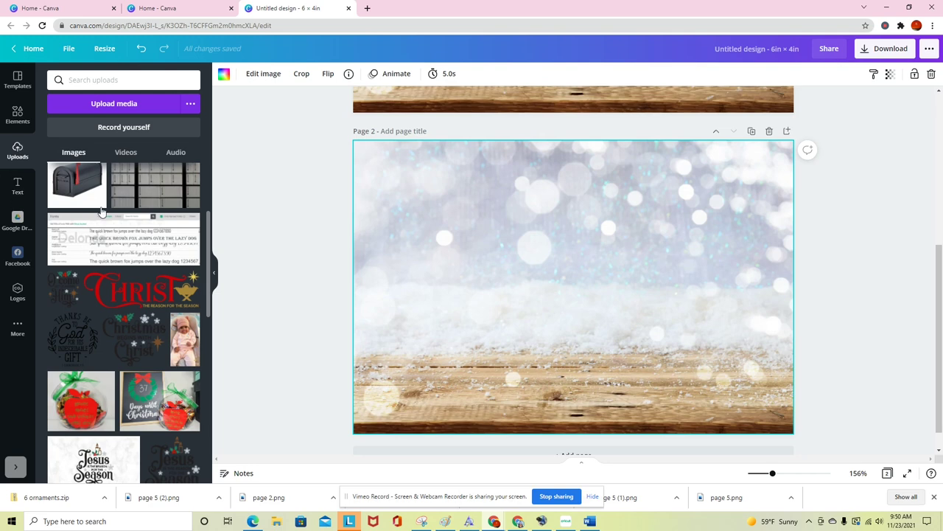
{"action": "scroll", "coordinate": [113, 230], "scroll_direction": "down", "scroll_amount": 10}
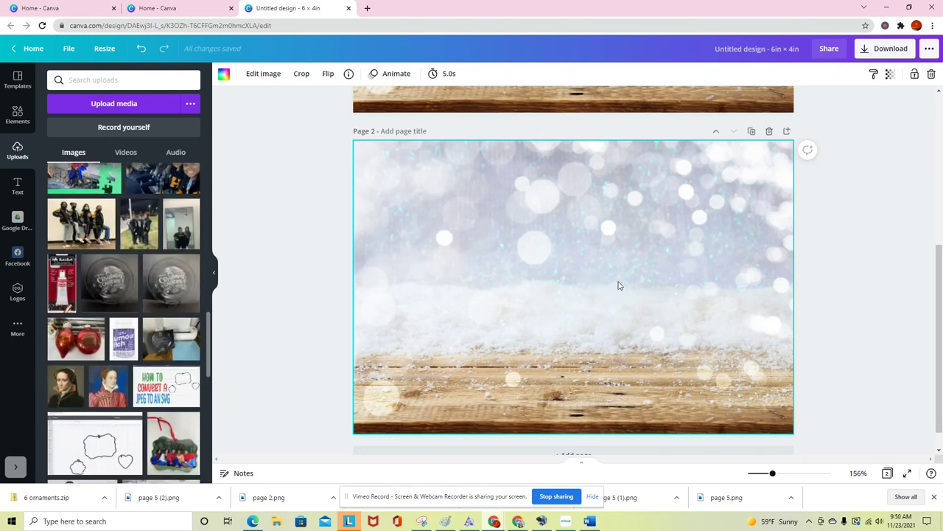
{"action": "scroll", "coordinate": [102, 238], "scroll_direction": "down", "scroll_amount": 15}
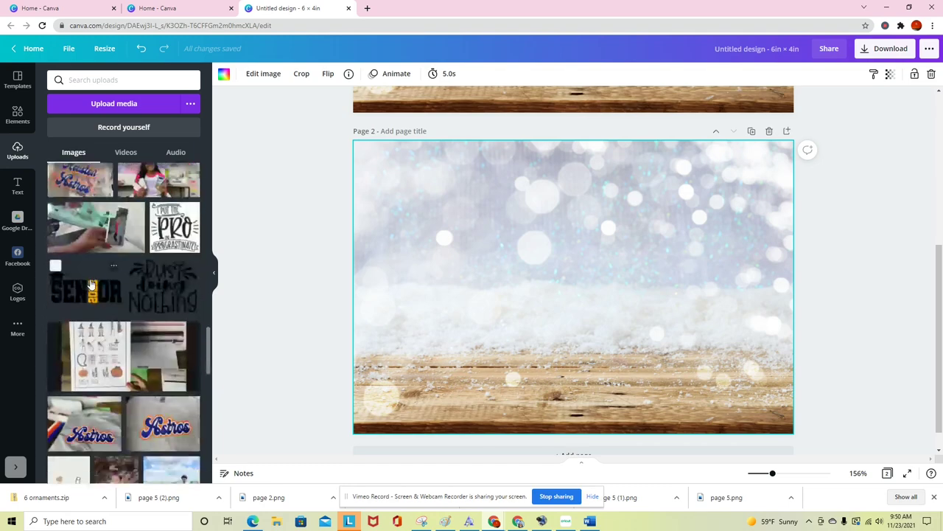
{"action": "scroll", "coordinate": [91, 288], "scroll_direction": "down", "scroll_amount": 15}
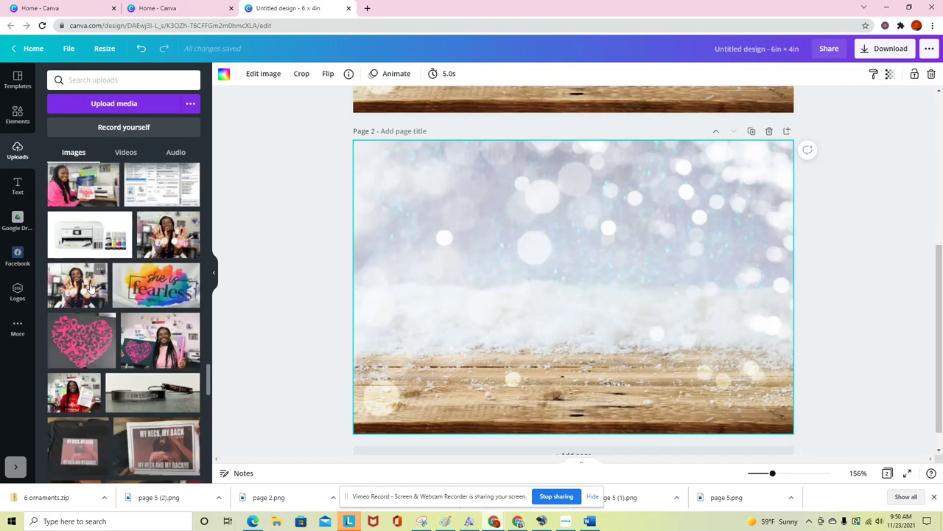
{"action": "scroll", "coordinate": [91, 287], "scroll_direction": "down", "scroll_amount": 15}
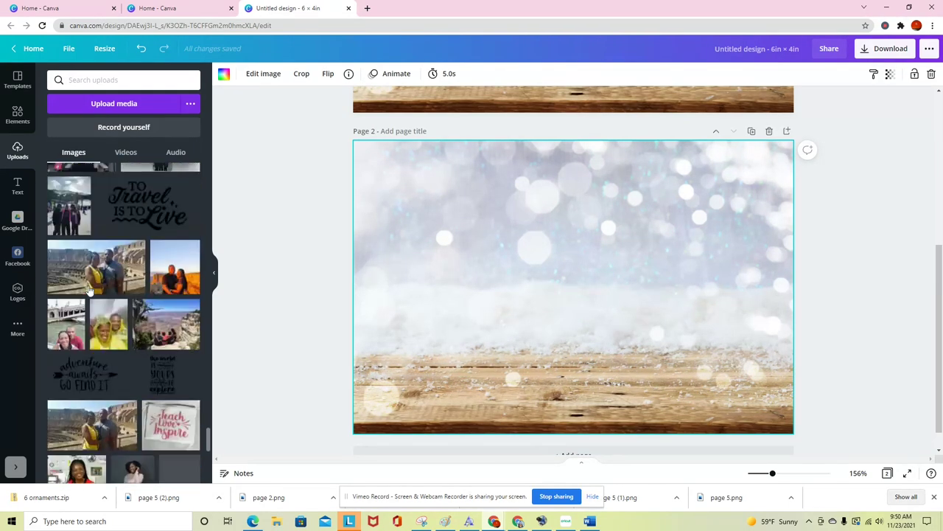
{"action": "scroll", "coordinate": [87, 292], "scroll_direction": "down", "scroll_amount": 10}
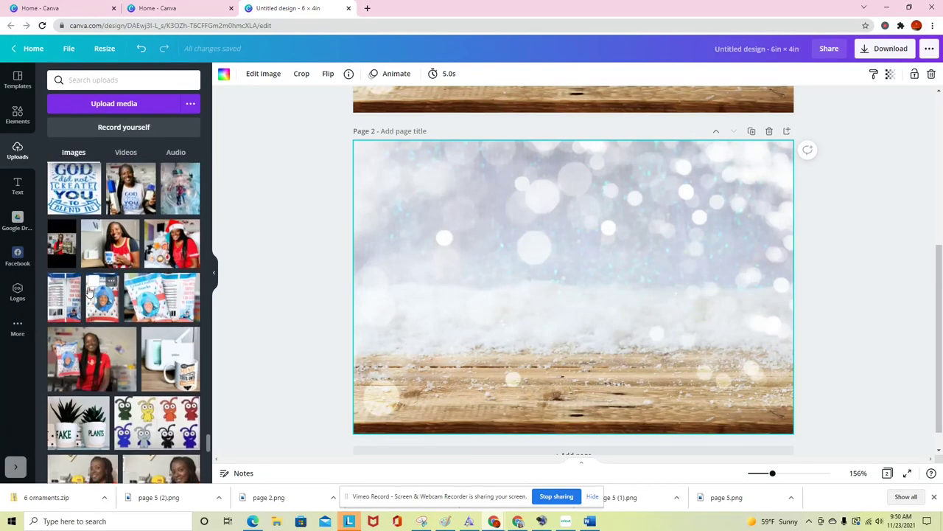
{"action": "scroll", "coordinate": [88, 292], "scroll_direction": "down", "scroll_amount": 15}
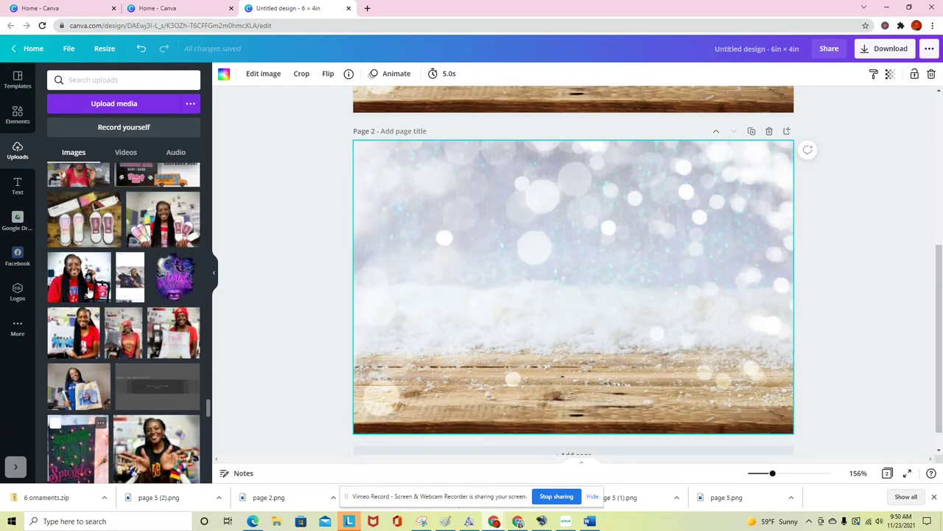
{"action": "left_click", "coordinate": [156, 255]}
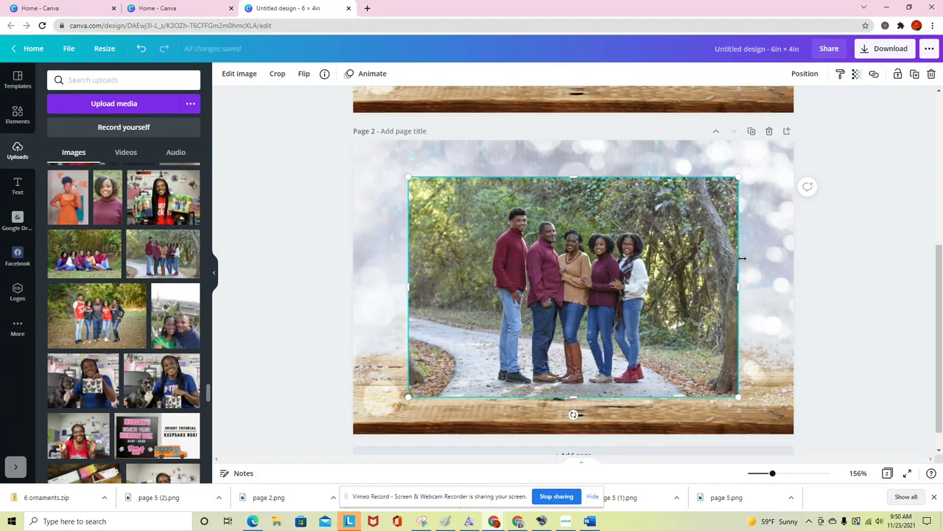
Step: Remove the family photo's background, enlarge the cut-out to the full page width and position it standing on the wooden planks
{"action": "left_click", "coordinate": [243, 73]}
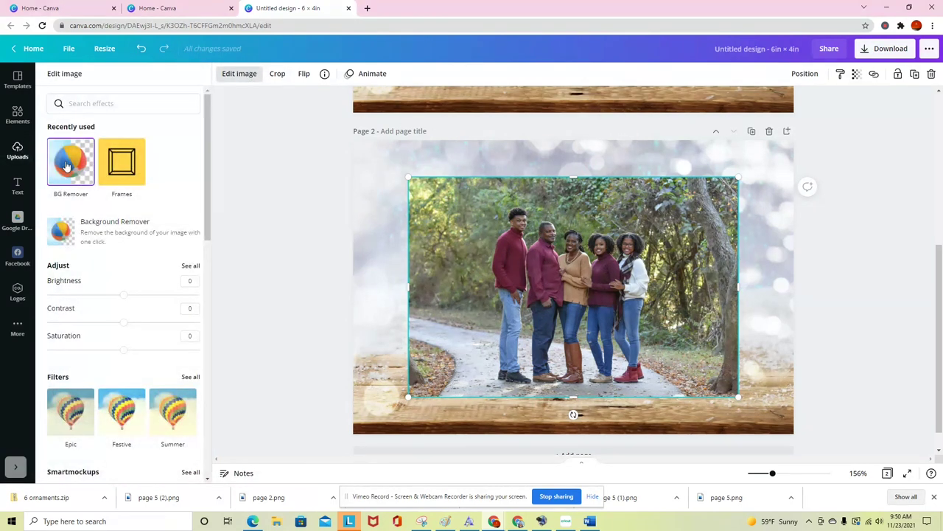
{"action": "left_click", "coordinate": [66, 166]}
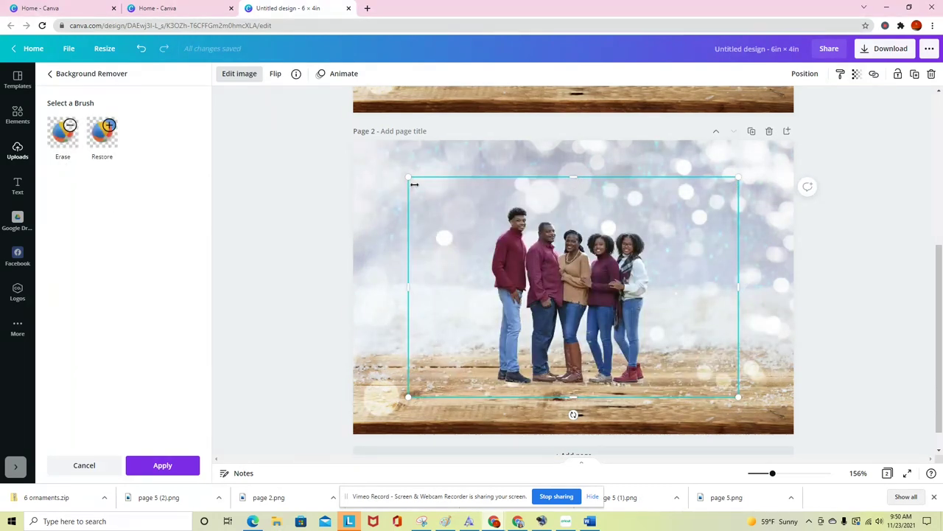
{"action": "left_click_drag", "start_coordinate": [409, 178], "coordinate": [338, 124]}
{"action": "left_click_drag", "start_coordinate": [733, 396], "coordinate": [775, 435]}
{"action": "left_click_drag", "start_coordinate": [707, 376], "coordinate": [719, 361]}
{"action": "key", "text": "Escape"}
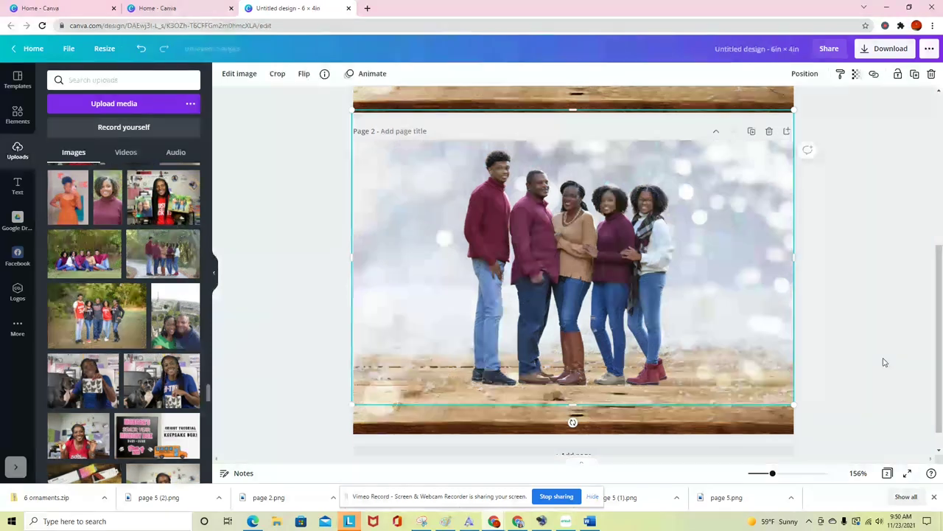
Step: Add a blank page 3 after the family photo page
{"action": "scroll", "coordinate": [884, 362], "scroll_direction": "up", "scroll_amount": 3}
{"action": "scroll", "coordinate": [885, 362], "scroll_direction": "down", "scroll_amount": 3}
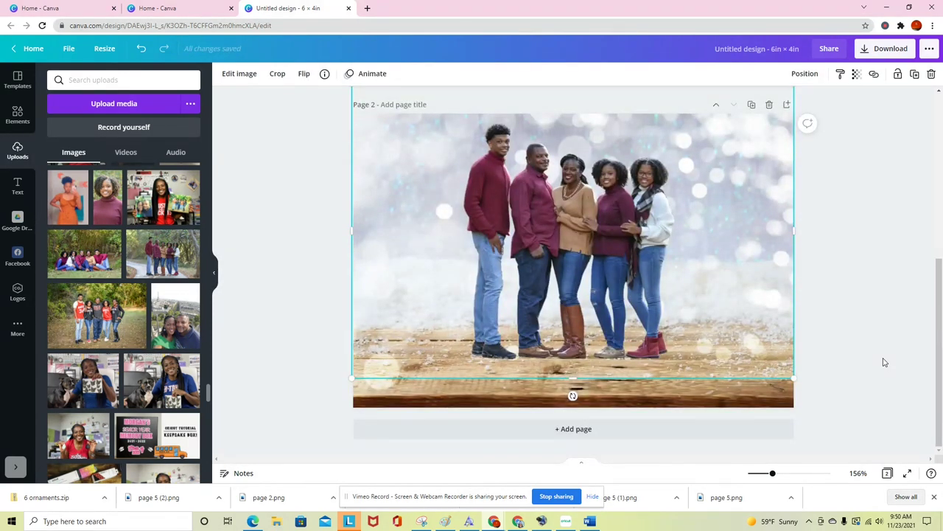
{"action": "left_click", "coordinate": [573, 429]}
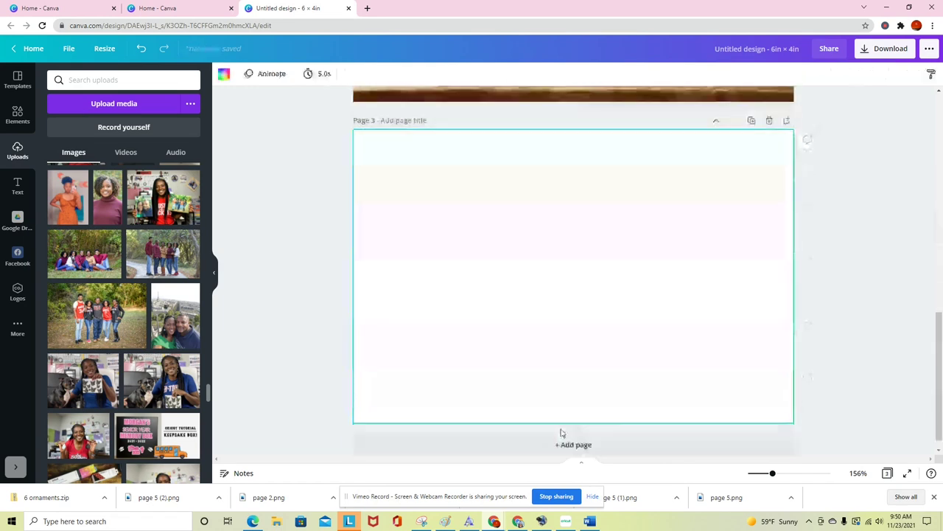
Step: Browse the "christmas background" design elements for a background image suited to page 3
{"action": "left_click", "coordinate": [9, 116]}
{"action": "scroll", "coordinate": [189, 309], "scroll_direction": "down", "scroll_amount": 2}
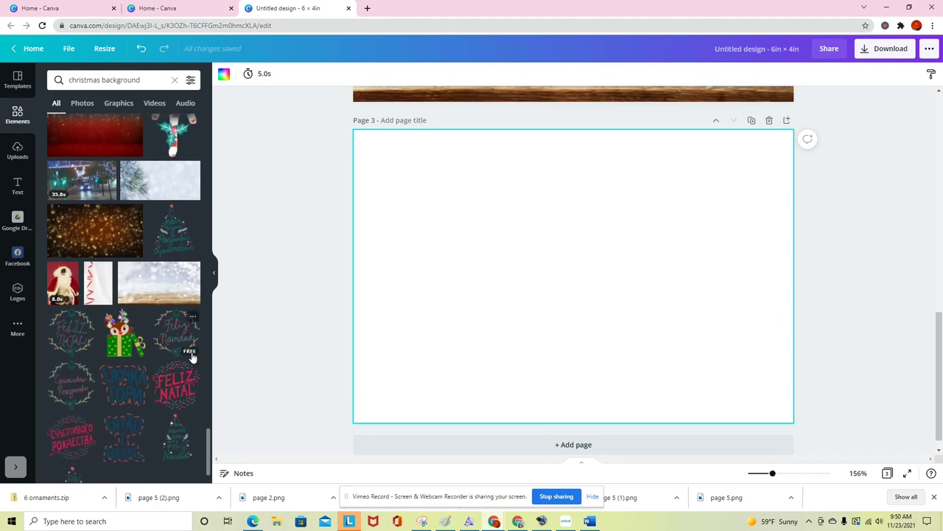
{"action": "scroll", "coordinate": [190, 359], "scroll_direction": "down", "scroll_amount": 10}
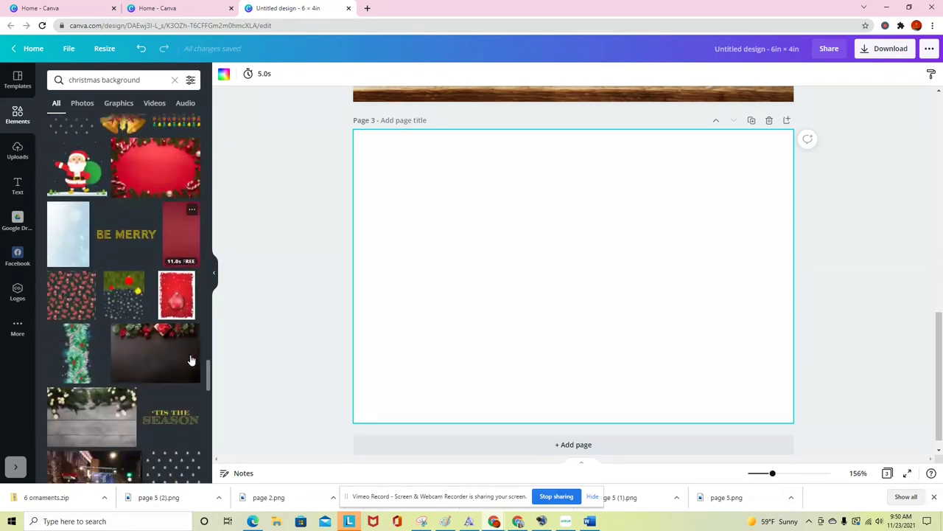
{"action": "scroll", "coordinate": [190, 359], "scroll_direction": "down", "scroll_amount": 10}
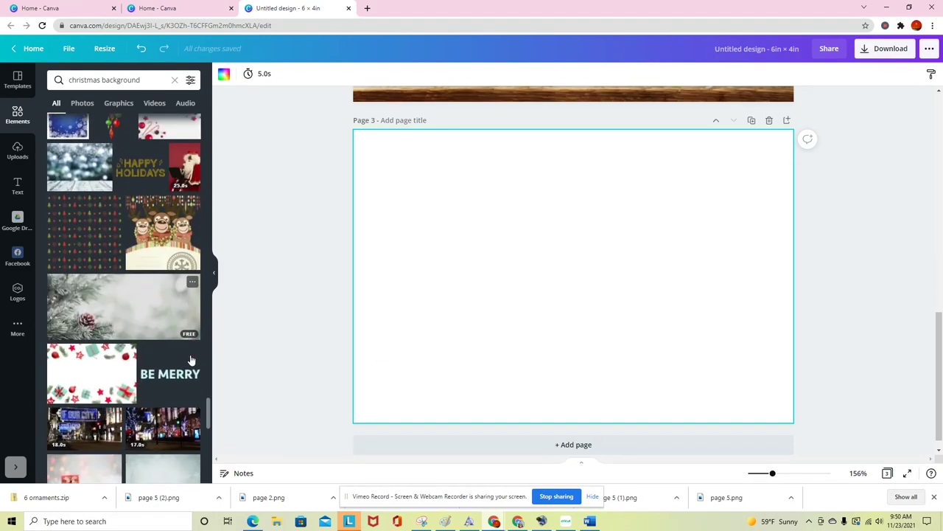
{"action": "scroll", "coordinate": [190, 359], "scroll_direction": "down", "scroll_amount": 10}
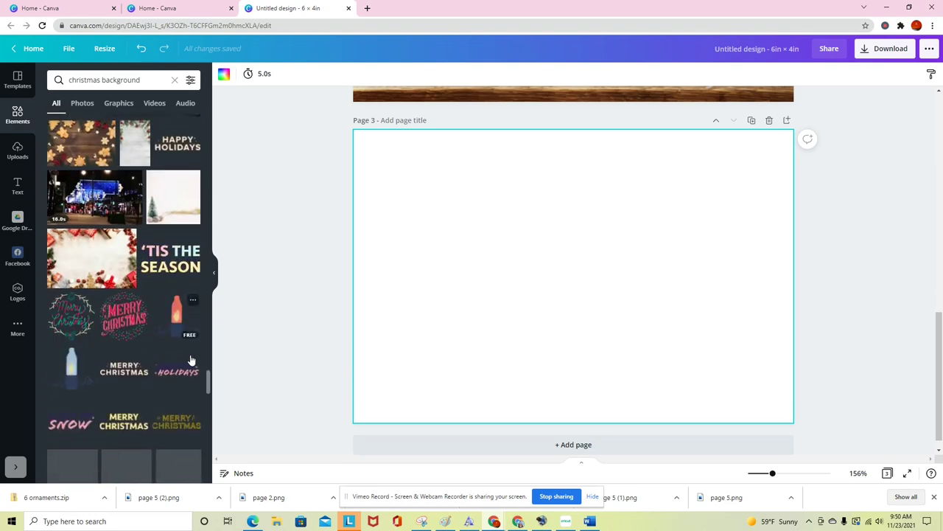
{"action": "scroll", "coordinate": [191, 359], "scroll_direction": "down", "scroll_amount": 8}
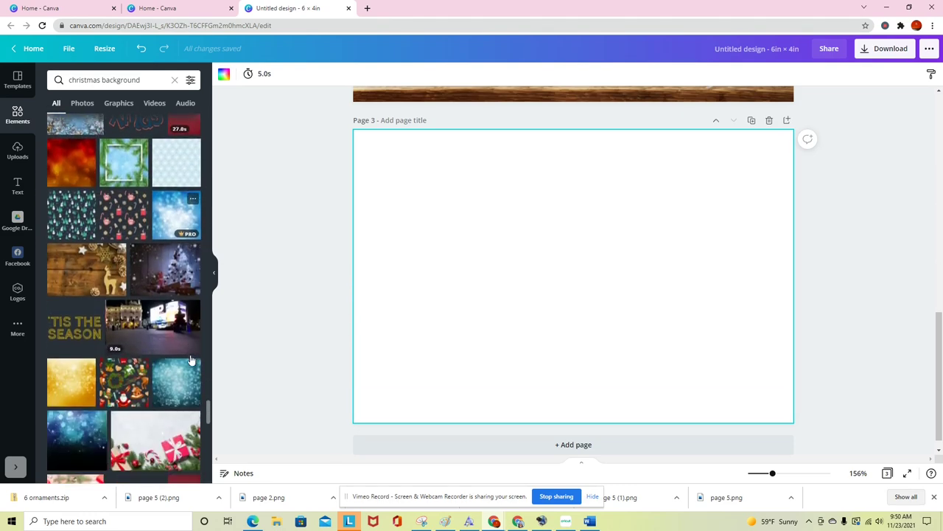
{"action": "scroll", "coordinate": [191, 359], "scroll_direction": "down", "scroll_amount": 10}
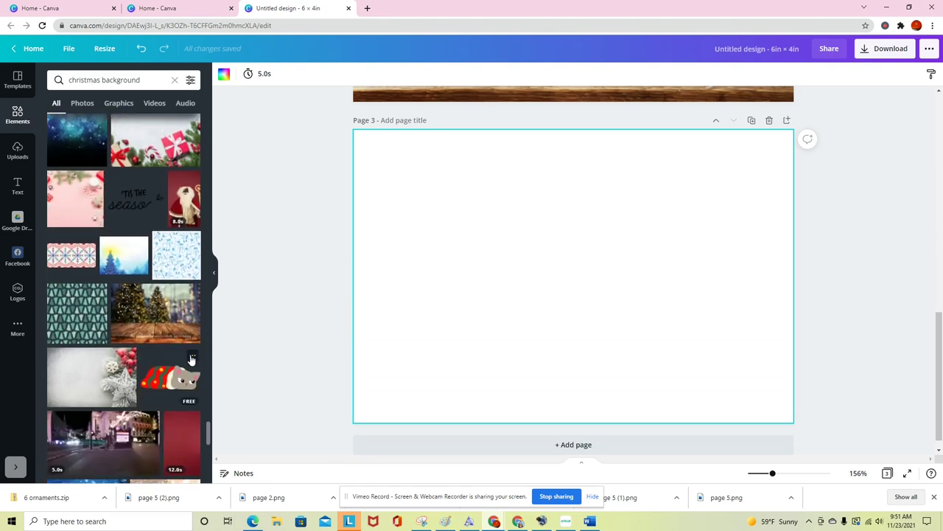
{"action": "scroll", "coordinate": [190, 359], "scroll_direction": "down", "scroll_amount": 10}
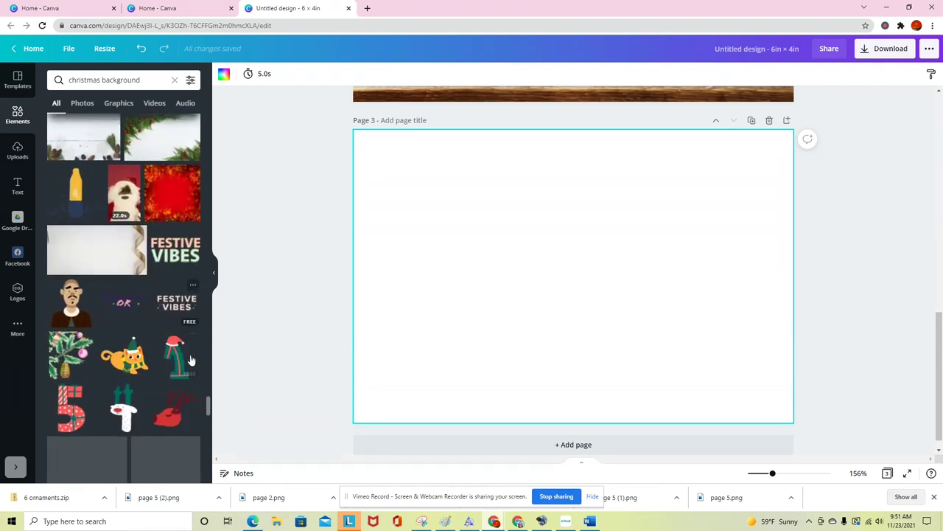
{"action": "scroll", "coordinate": [190, 359], "scroll_direction": "down", "scroll_amount": 10}
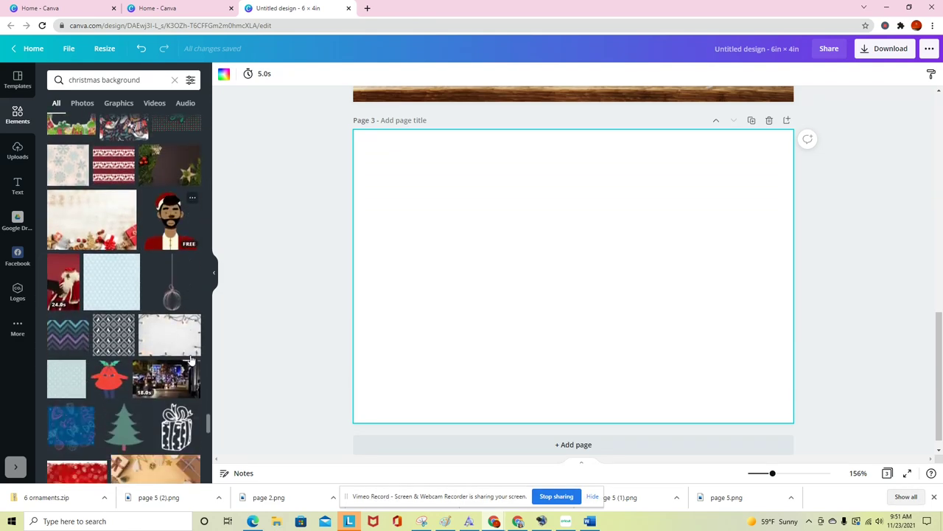
{"action": "scroll", "coordinate": [190, 359], "scroll_direction": "down", "scroll_amount": 5}
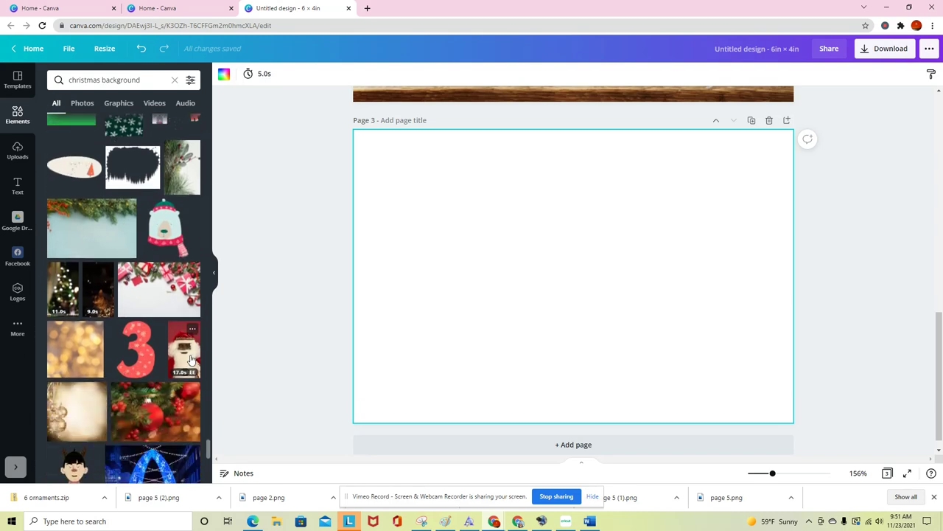
{"action": "scroll", "coordinate": [190, 359], "scroll_direction": "down", "scroll_amount": 20}
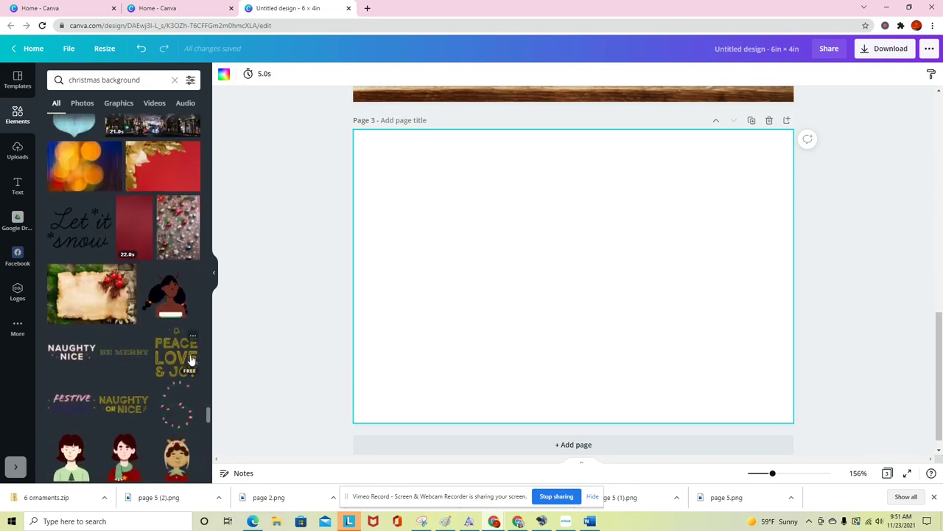
{"action": "scroll", "coordinate": [191, 359], "scroll_direction": "down", "scroll_amount": 15}
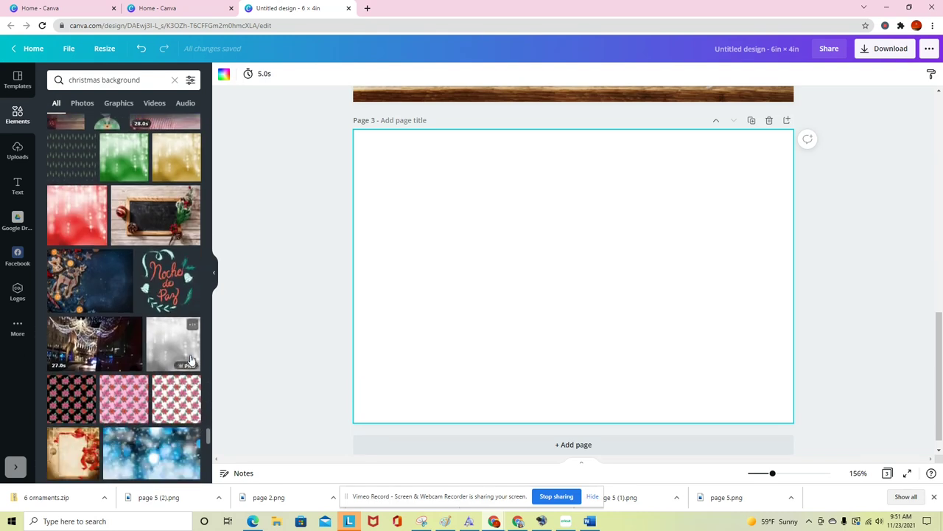
{"action": "scroll", "coordinate": [190, 359], "scroll_direction": "down", "scroll_amount": 15}
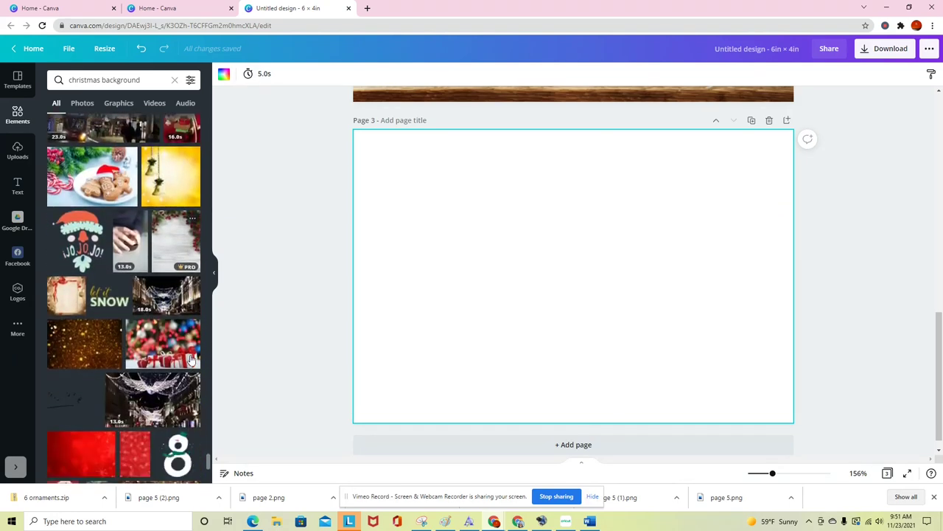
{"action": "scroll", "coordinate": [190, 359], "scroll_direction": "down", "scroll_amount": 15}
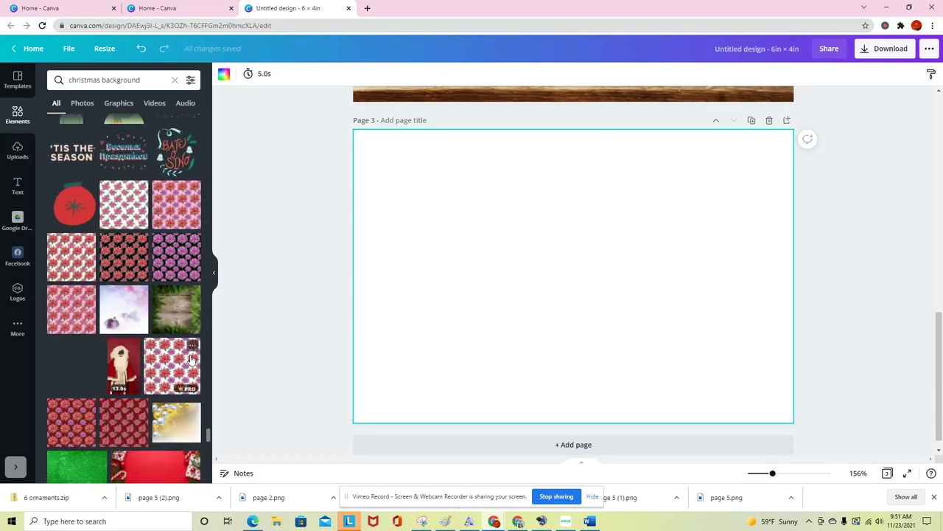
{"action": "scroll", "coordinate": [190, 359], "scroll_direction": "down", "scroll_amount": 3}
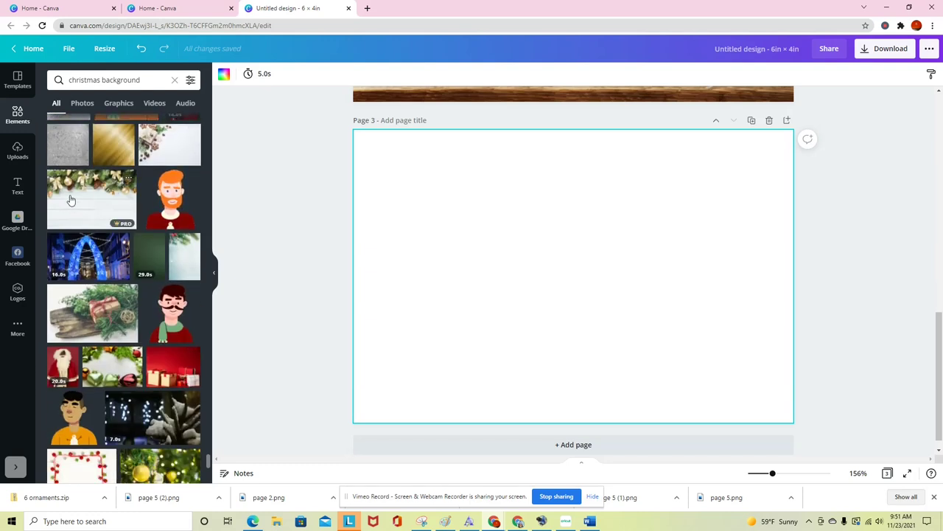
{"action": "scroll", "coordinate": [126, 370], "scroll_direction": "down", "scroll_amount": 10}
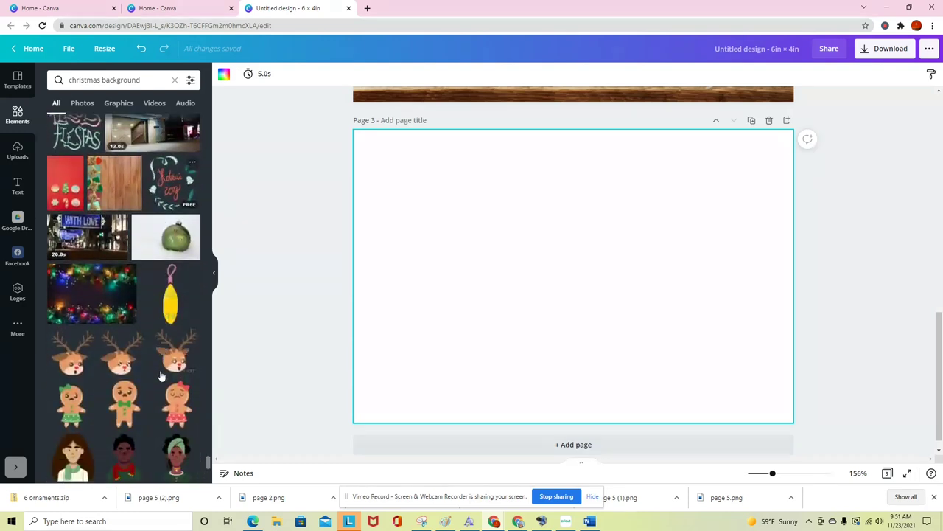
{"action": "scroll", "coordinate": [160, 370], "scroll_direction": "down", "scroll_amount": 12}
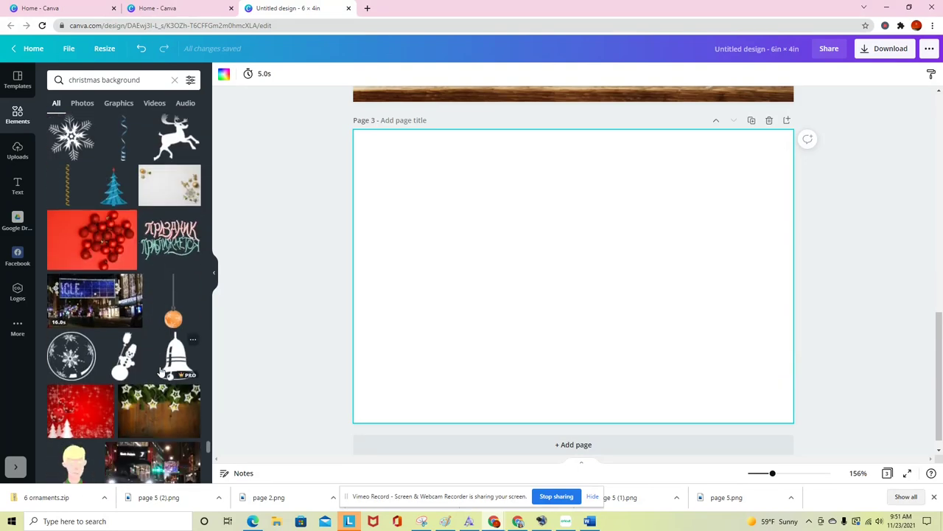
{"action": "scroll", "coordinate": [160, 370], "scroll_direction": "down", "scroll_amount": 12}
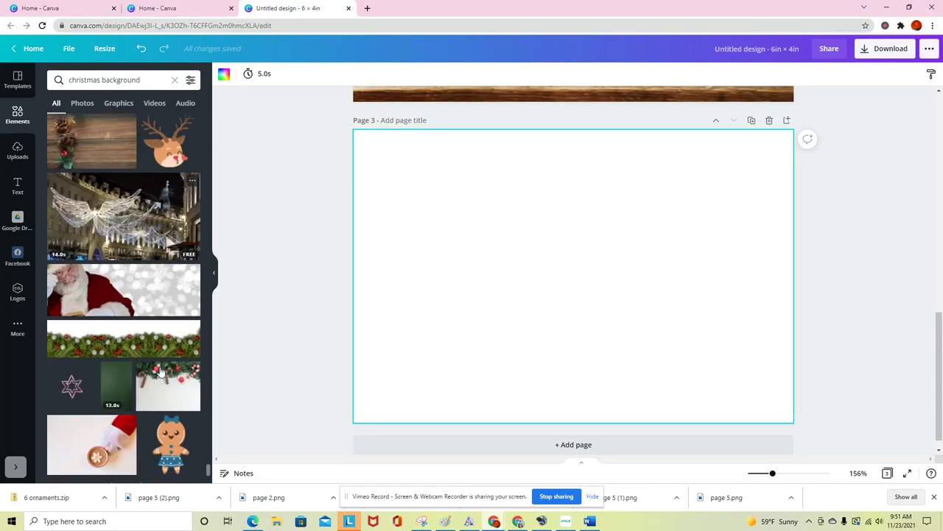
{"action": "scroll", "coordinate": [161, 371], "scroll_direction": "down", "scroll_amount": 12}
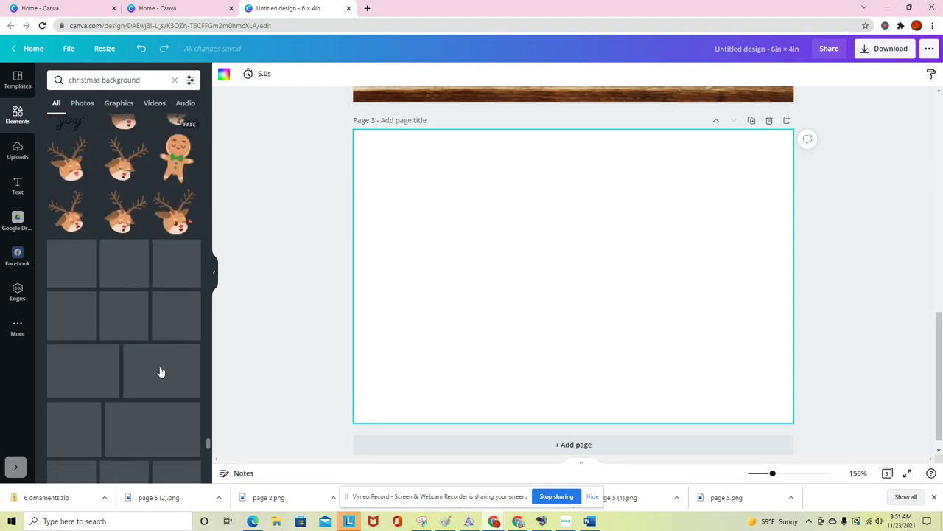
{"action": "scroll", "coordinate": [161, 371], "scroll_direction": "down", "scroll_amount": 4}
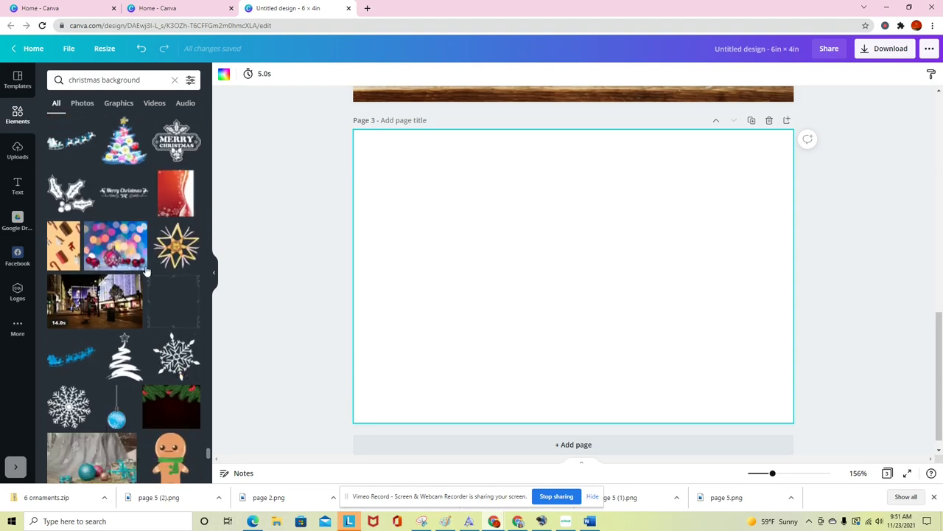
{"action": "scroll", "coordinate": [147, 273], "scroll_direction": "up", "scroll_amount": 10}
{"action": "left_click_drag", "start_coordinate": [208, 433], "coordinate": [205, 106]}
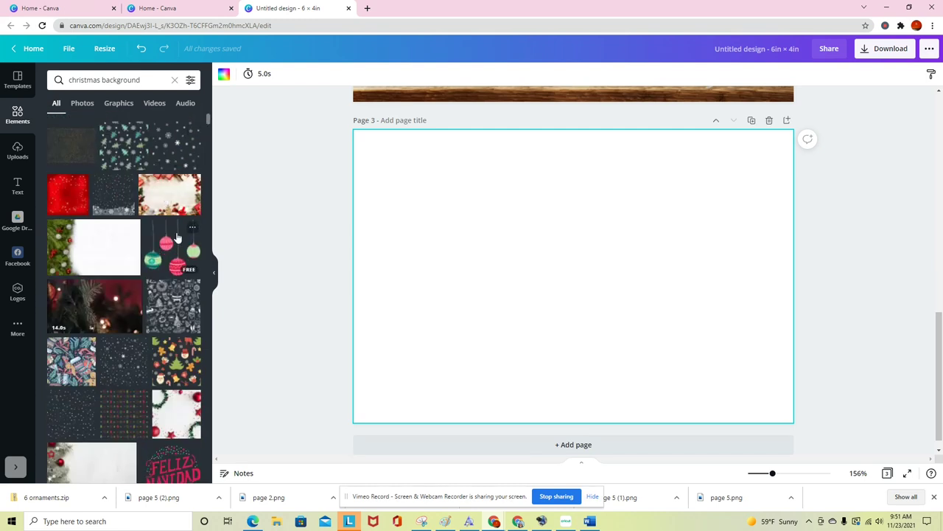
{"action": "scroll", "coordinate": [177, 236], "scroll_direction": "down", "scroll_amount": 7}
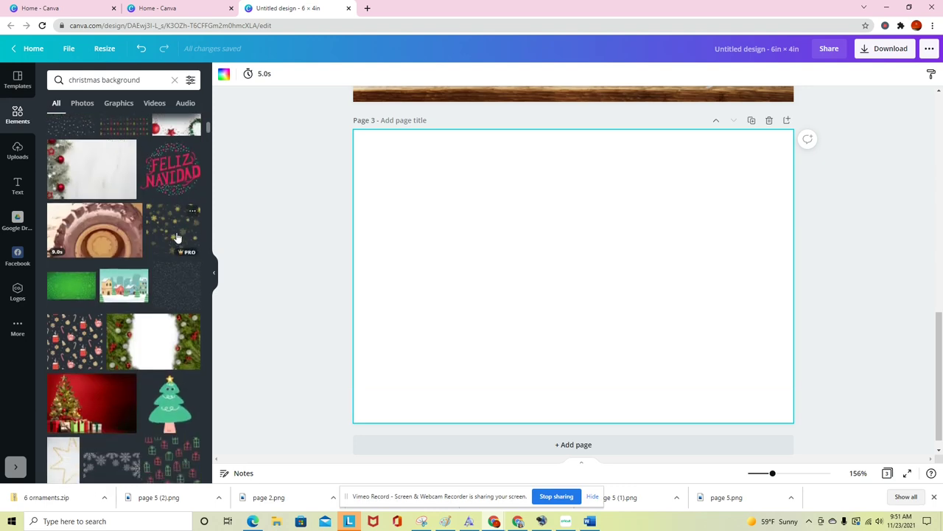
Step: Add the red image bordered with wrapped gifts and baubles to page 3, set it as the background, and duplicate the page
{"action": "scroll", "coordinate": [177, 236], "scroll_direction": "down", "scroll_amount": 6}
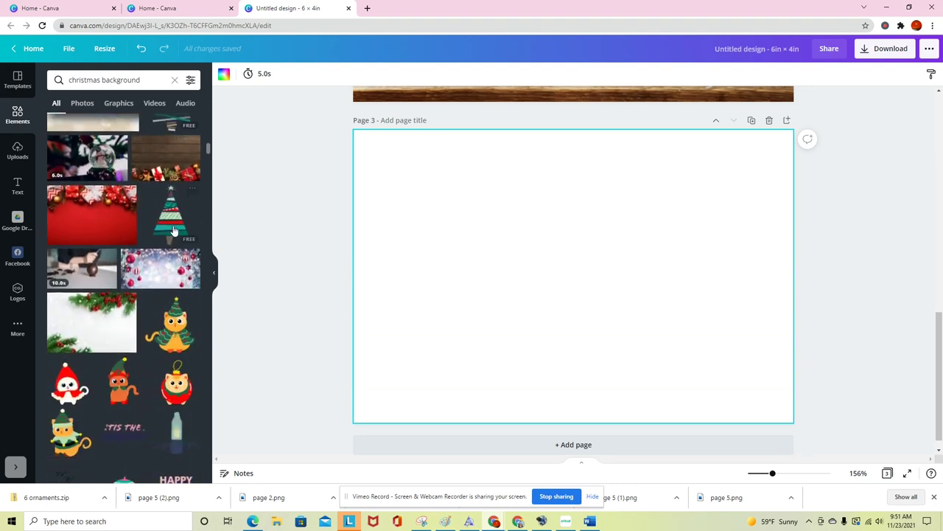
{"action": "left_click", "coordinate": [85, 225]}
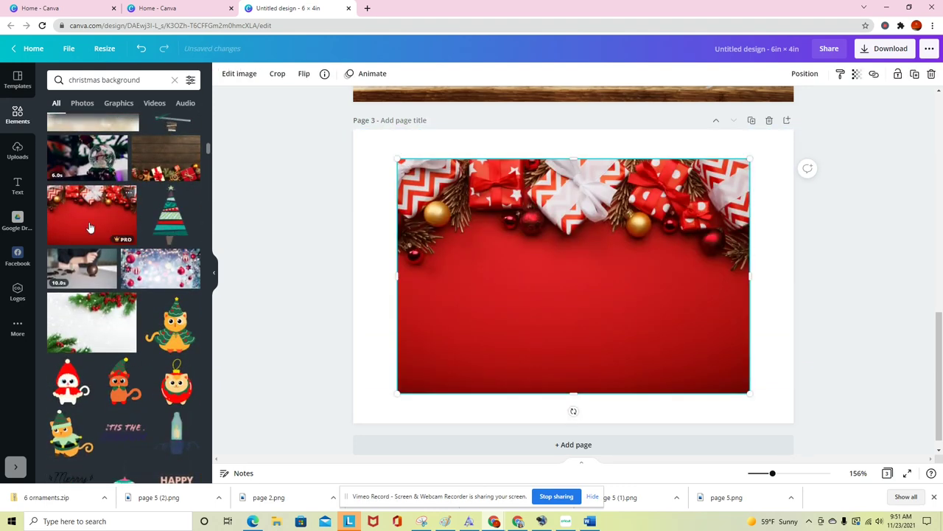
{"action": "right_click", "coordinate": [541, 271]}
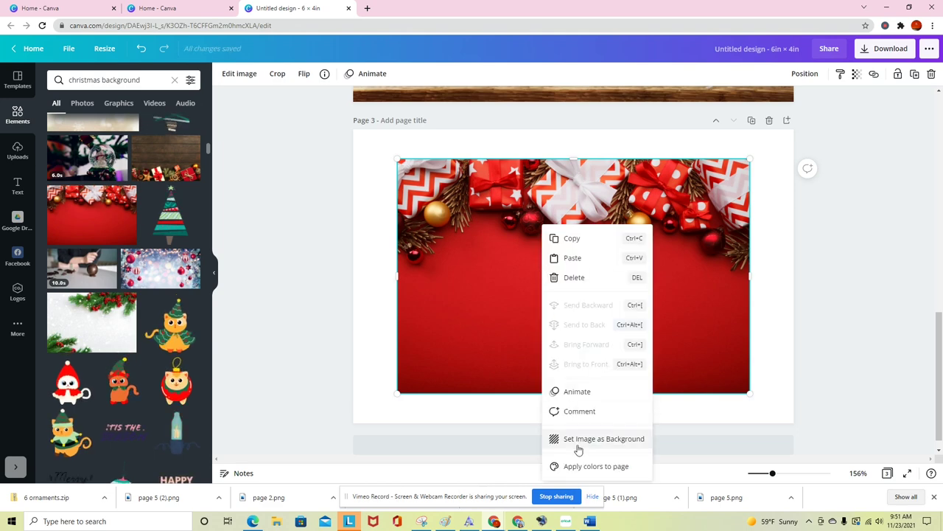
{"action": "left_click", "coordinate": [579, 439]}
{"action": "left_click", "coordinate": [585, 445]}
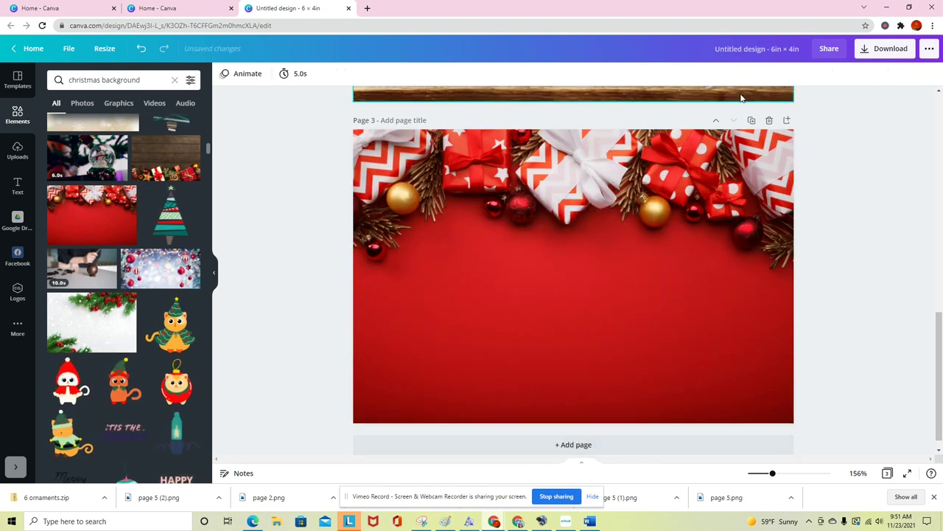
{"action": "scroll", "coordinate": [704, 255], "scroll_direction": "up", "scroll_amount": 3}
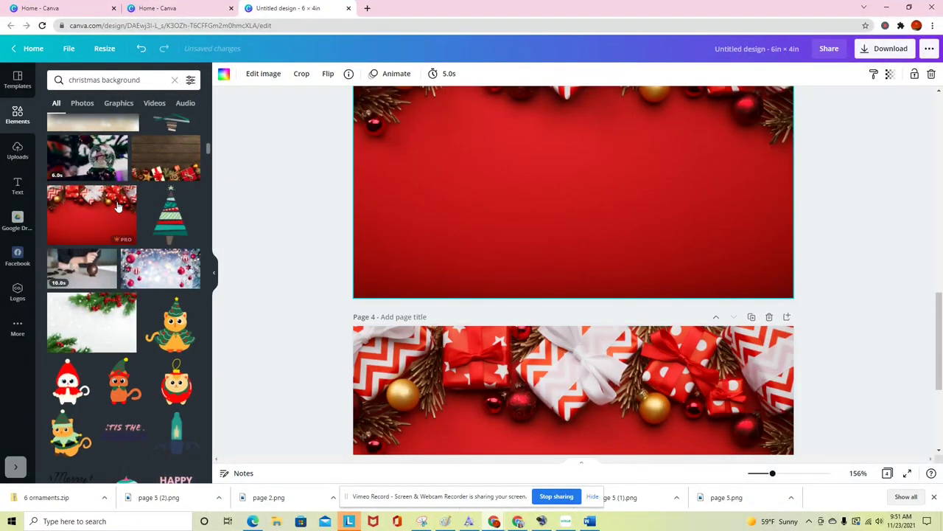
Step: Add the uploaded transparent "Jesus is the reason for the Season" graphic to page 3 and move it down below the gifts
{"action": "left_click", "coordinate": [18, 154]}
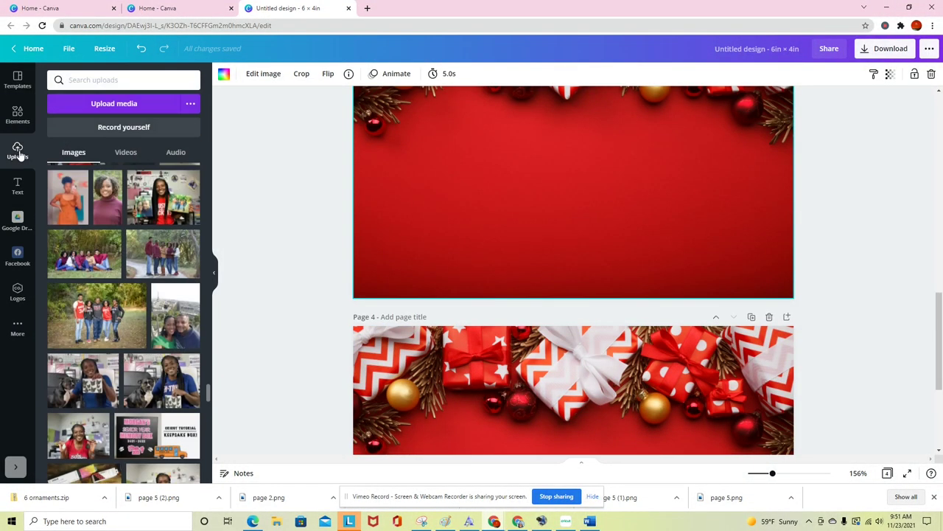
{"action": "scroll", "coordinate": [87, 205], "scroll_direction": "down", "scroll_amount": 10}
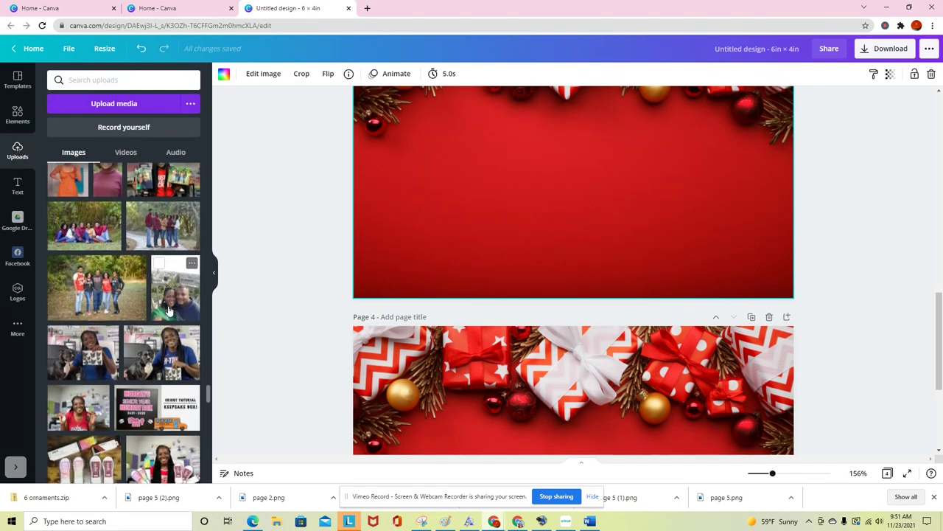
{"action": "scroll", "coordinate": [205, 335], "scroll_direction": "down", "scroll_amount": 15}
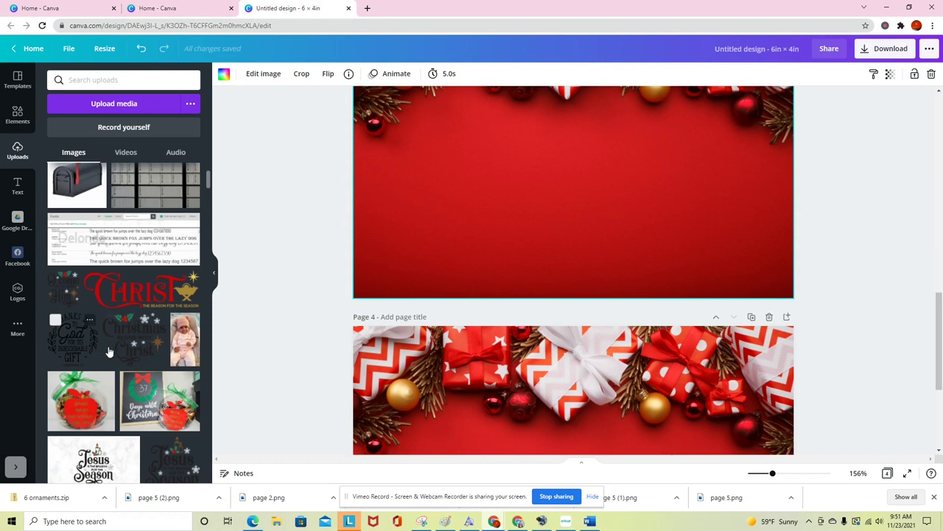
{"action": "scroll", "coordinate": [109, 351], "scroll_direction": "down", "scroll_amount": 3}
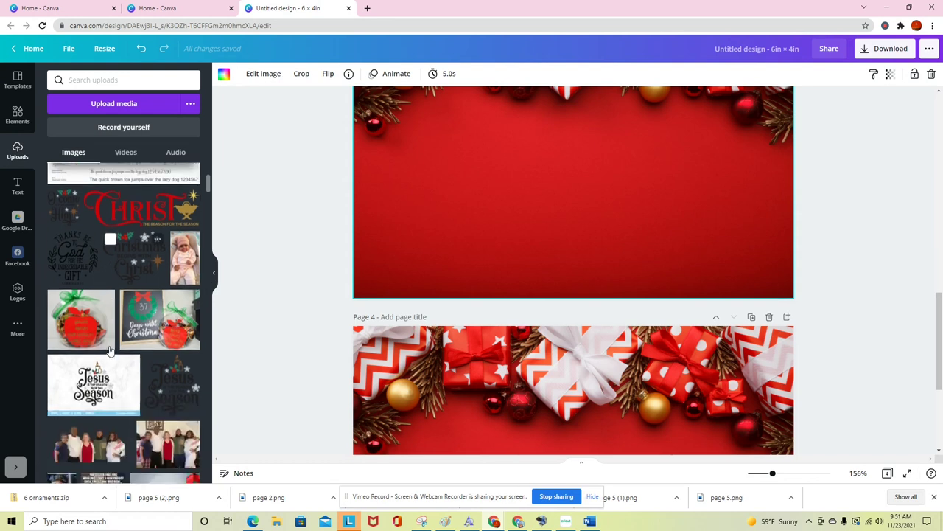
{"action": "left_click", "coordinate": [173, 381]}
{"action": "left_click_drag", "start_coordinate": [540, 225], "coordinate": [540, 249]}
Step: Add the uploaded photo of the family of five in red and black jerseys to page 4, aligned with the page's lower edge
{"action": "scroll", "coordinate": [775, 263], "scroll_direction": "down", "scroll_amount": 3}
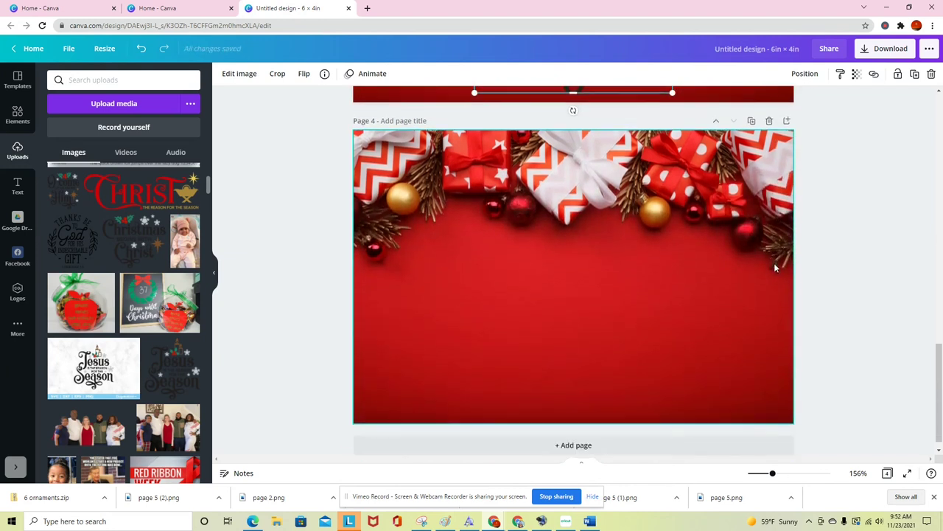
{"action": "left_click", "coordinate": [546, 325]}
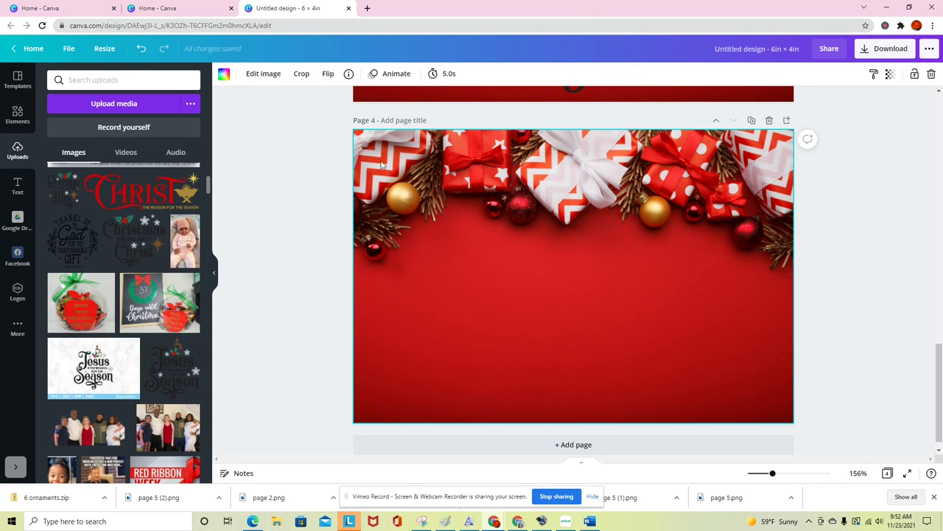
{"action": "left_click", "coordinate": [13, 117]}
{"action": "left_click", "coordinate": [18, 151]}
{"action": "scroll", "coordinate": [158, 308], "scroll_direction": "down", "scroll_amount": 3}
{"action": "scroll", "coordinate": [159, 307], "scroll_direction": "down", "scroll_amount": 10}
{"action": "scroll", "coordinate": [159, 308], "scroll_direction": "down", "scroll_amount": 10}
{"action": "scroll", "coordinate": [158, 308], "scroll_direction": "down", "scroll_amount": 10}
{"action": "scroll", "coordinate": [158, 308], "scroll_direction": "down", "scroll_amount": 10}
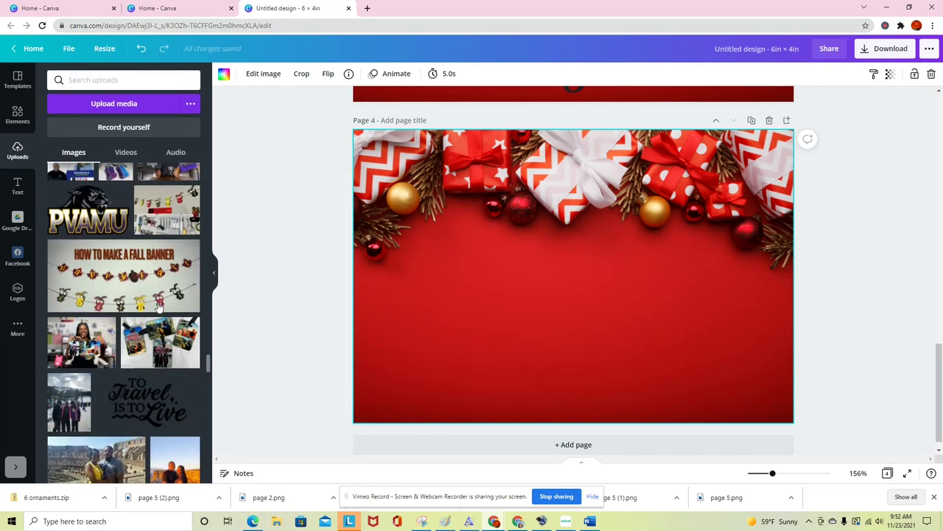
{"action": "scroll", "coordinate": [112, 426], "scroll_direction": "down", "scroll_amount": 5}
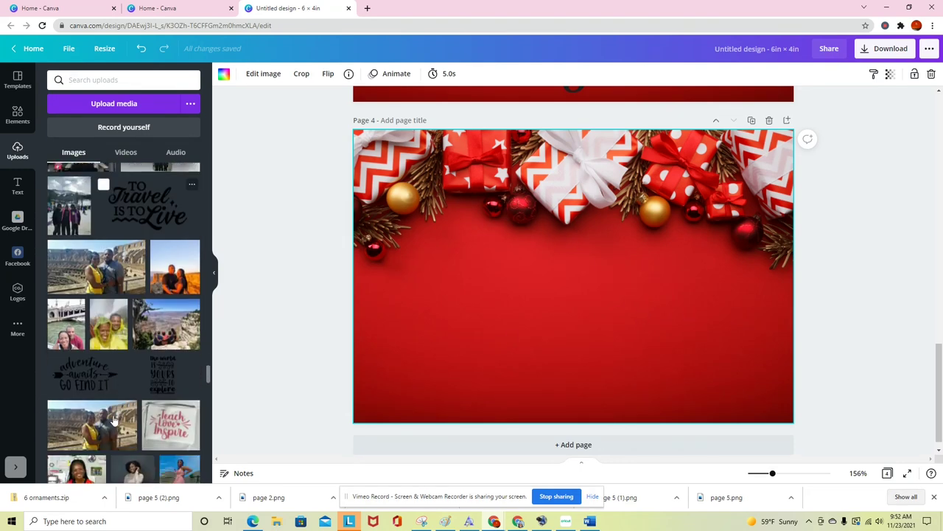
{"action": "left_click", "coordinate": [114, 421]}
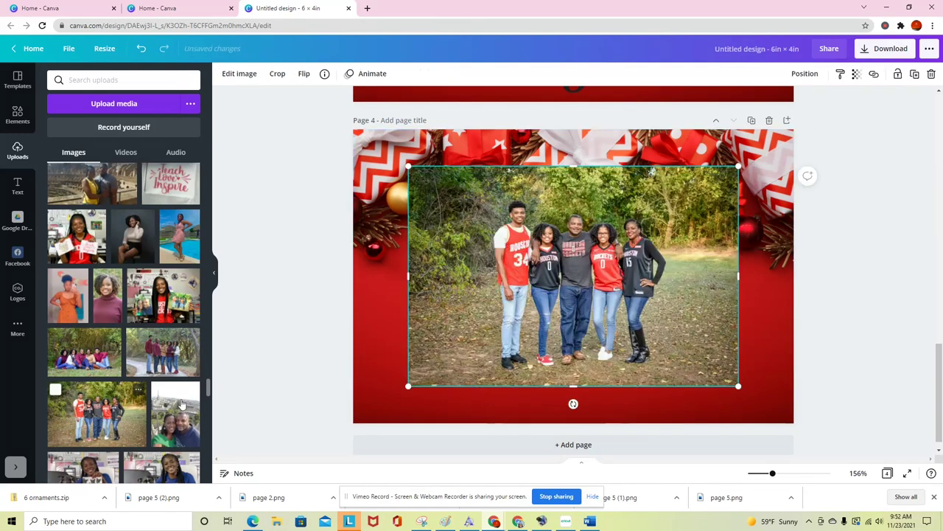
{"action": "left_click_drag", "start_coordinate": [473, 306], "coordinate": [481, 343]}
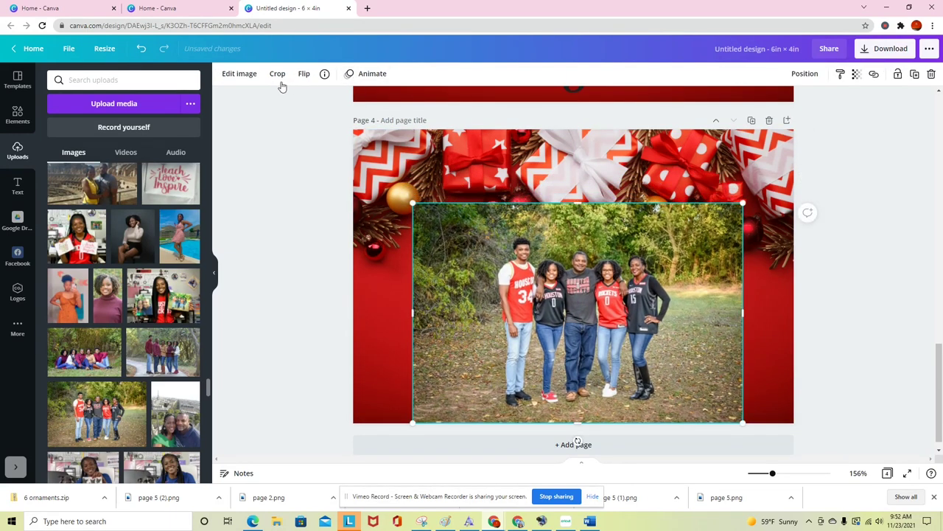
Step: Remove the family photo's background on page 4, enlarge the cut-out to nearly the page width and center it below the gifts
{"action": "left_click", "coordinate": [241, 77]}
{"action": "left_click", "coordinate": [70, 162]}
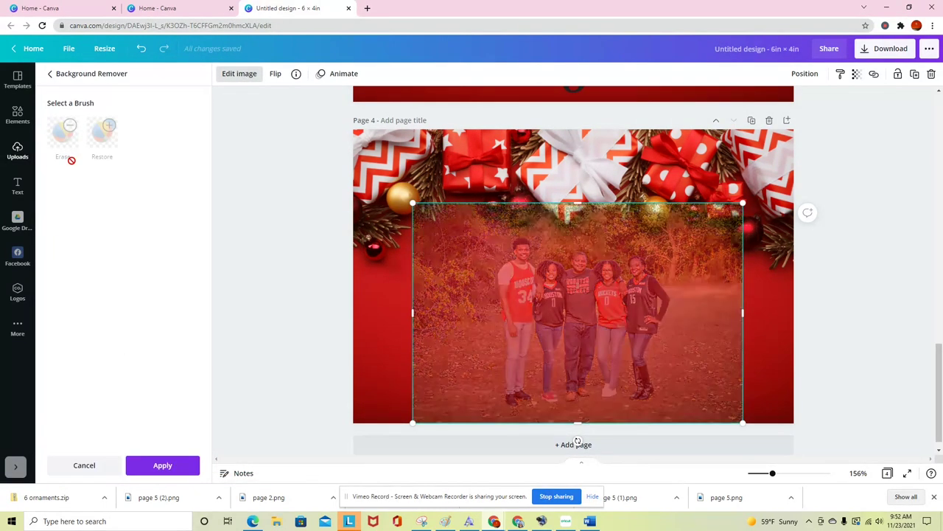
{"action": "left_click_drag", "start_coordinate": [412, 203], "coordinate": [322, 126]}
{"action": "left_click_drag", "start_coordinate": [629, 293], "coordinate": [673, 310]}
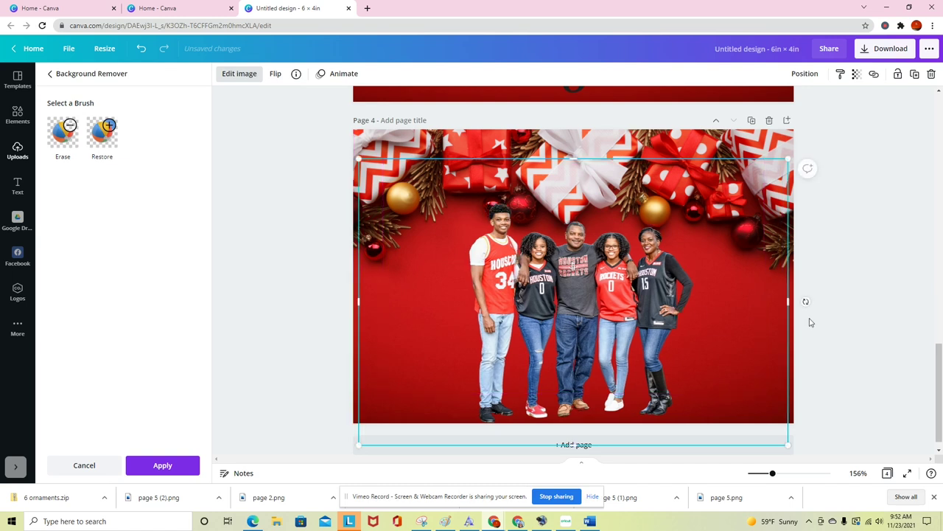
{"action": "left_click", "coordinate": [836, 328]}
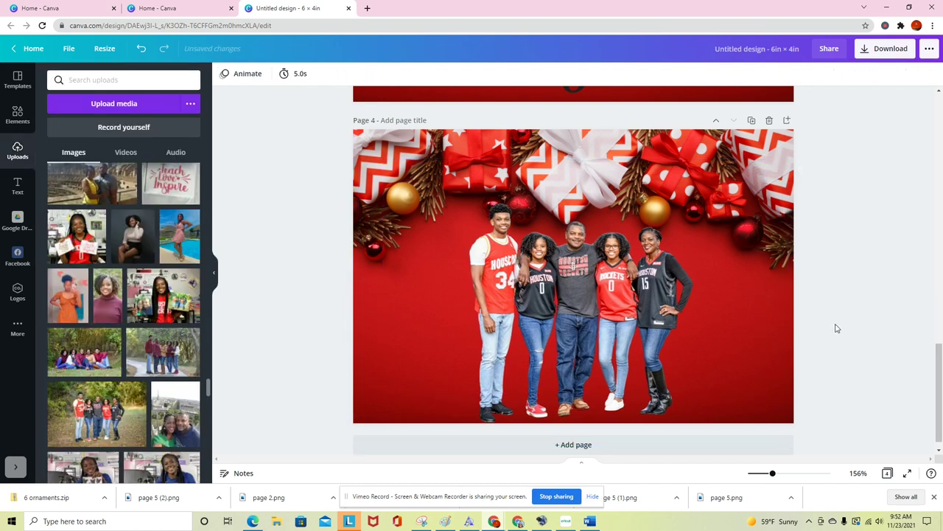
Step: Add a blank page 5 and search the design elements for "green christmas background"
{"action": "scroll", "coordinate": [836, 332], "scroll_direction": "down", "scroll_amount": 1}
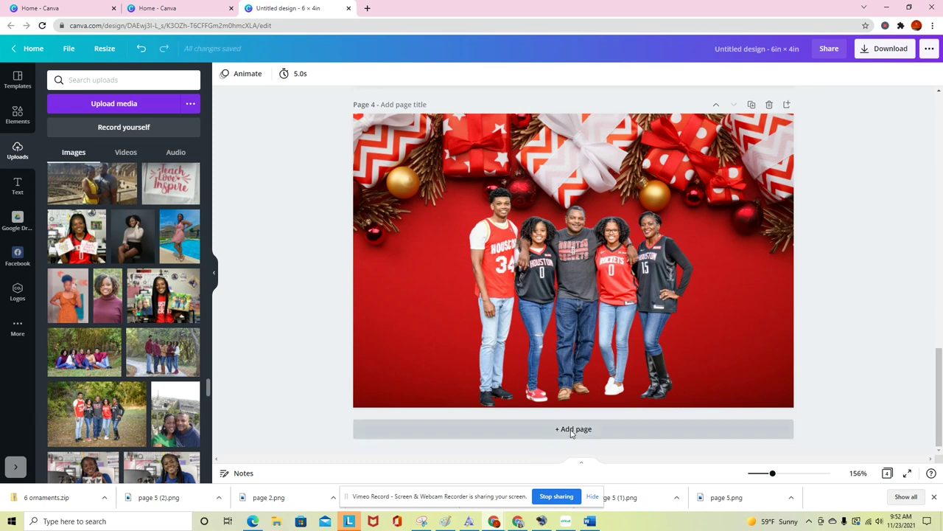
{"action": "left_click", "coordinate": [572, 430]}
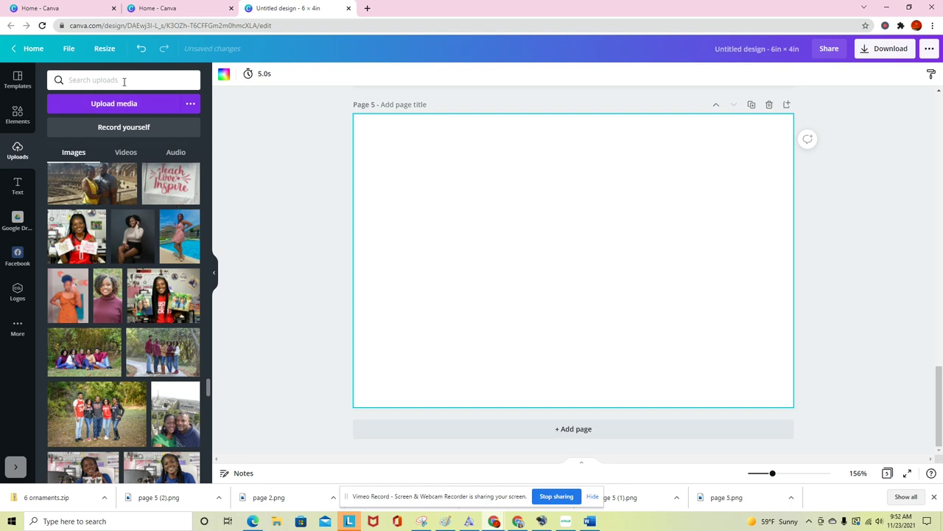
{"action": "left_click", "coordinate": [22, 112]}
{"action": "left_click", "coordinate": [95, 79]}
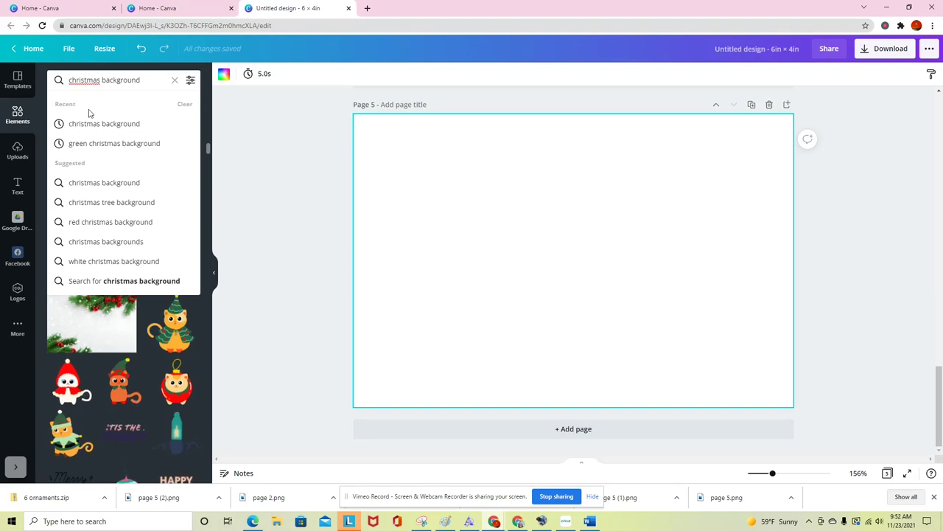
{"action": "left_click", "coordinate": [93, 144]}
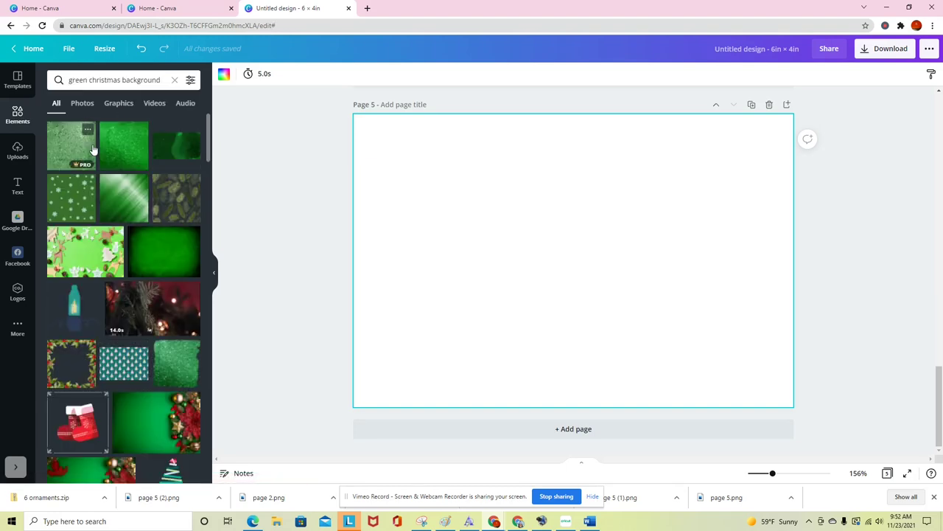
Step: Add the green image with gold poinsettia, baubles and a gold dove to page 5 and set it as the background
{"action": "scroll", "coordinate": [142, 343], "scroll_direction": "down", "scroll_amount": 3}
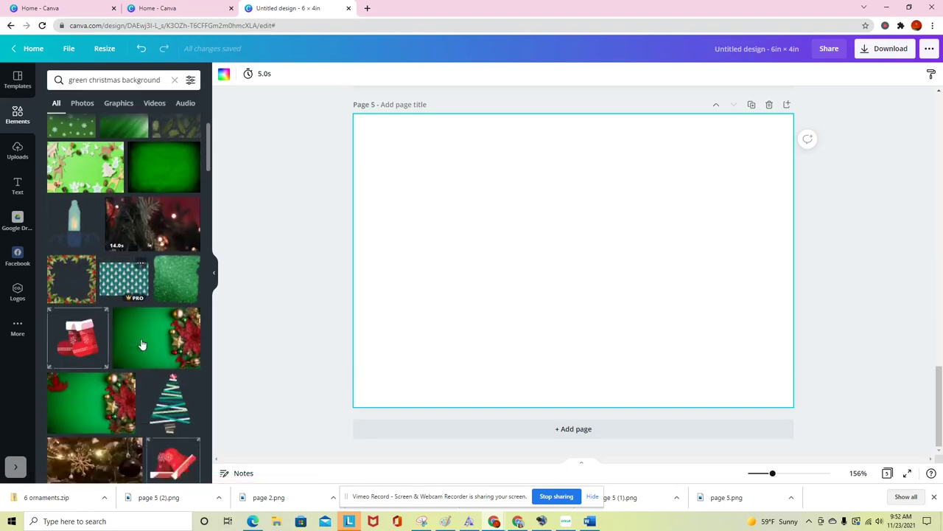
{"action": "scroll", "coordinate": [141, 343], "scroll_direction": "down", "scroll_amount": 8}
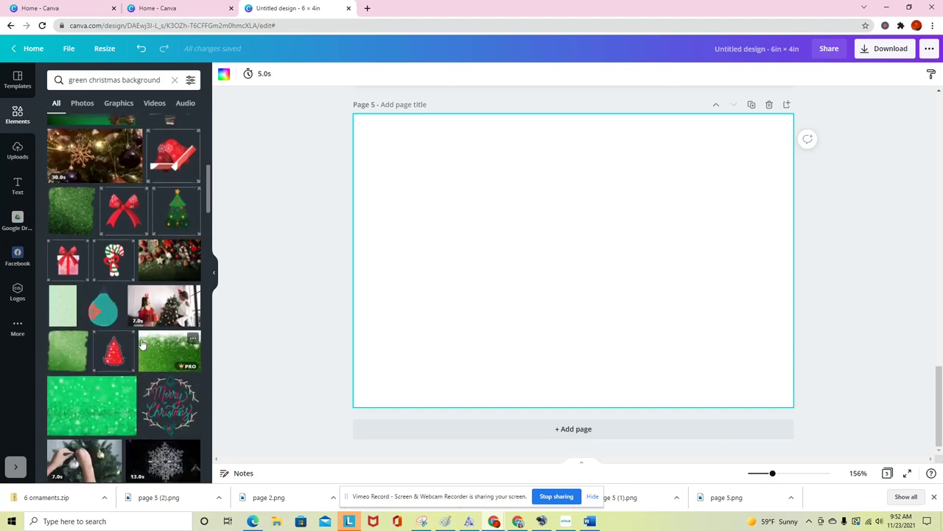
{"action": "scroll", "coordinate": [141, 343], "scroll_direction": "down", "scroll_amount": 1}
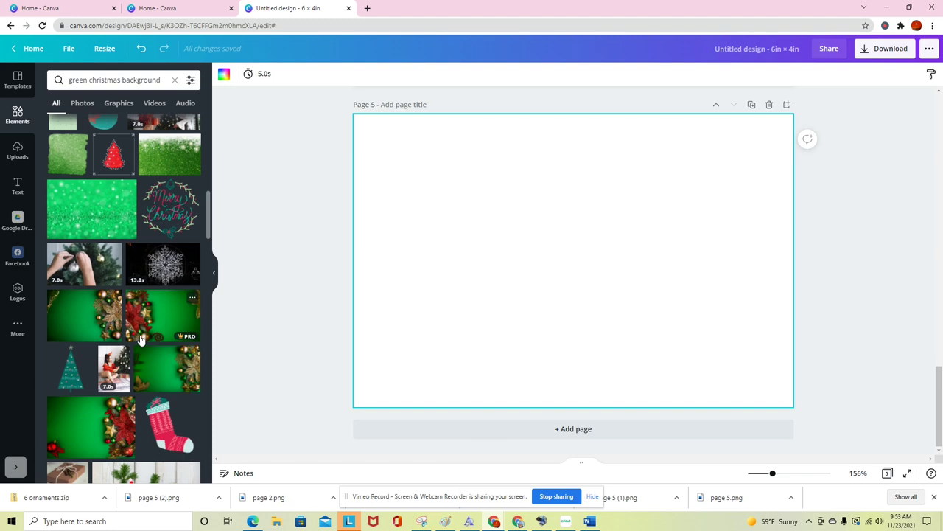
{"action": "left_click", "coordinate": [168, 369]}
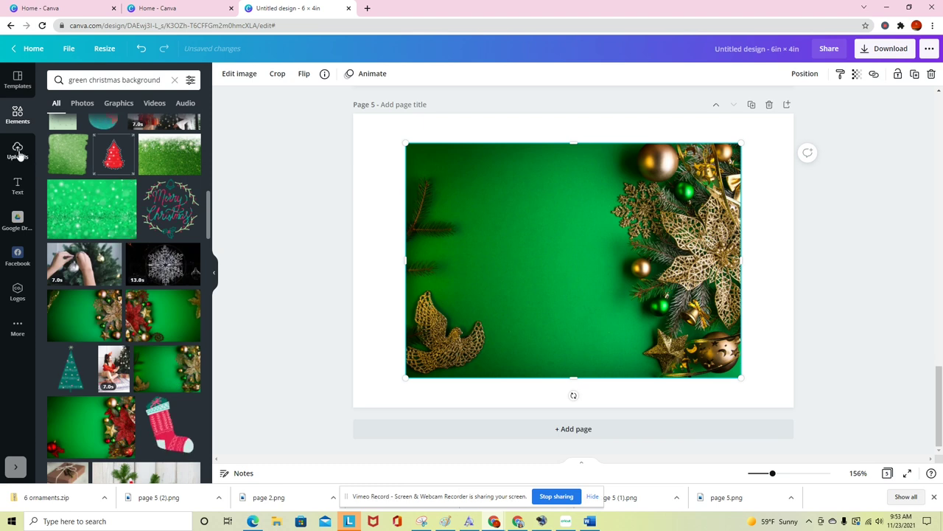
{"action": "right_click", "coordinate": [543, 202]}
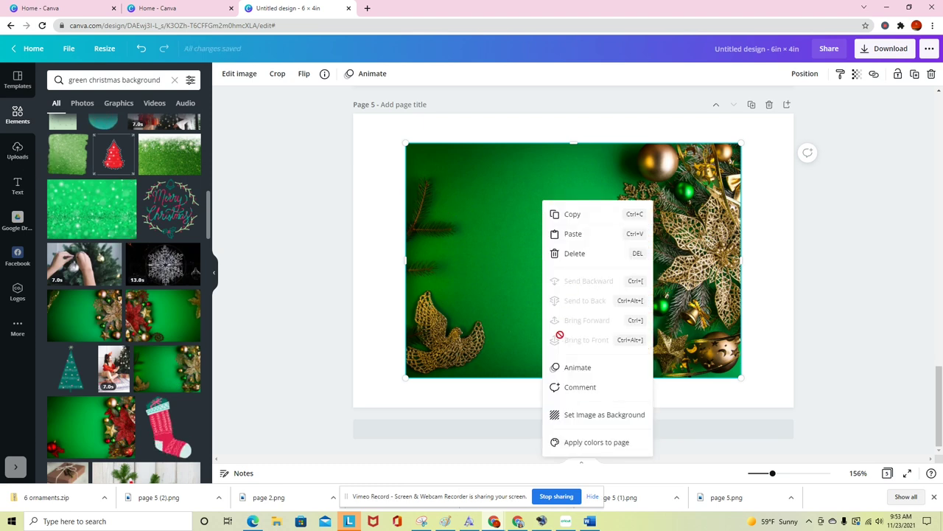
{"action": "left_click", "coordinate": [582, 417]}
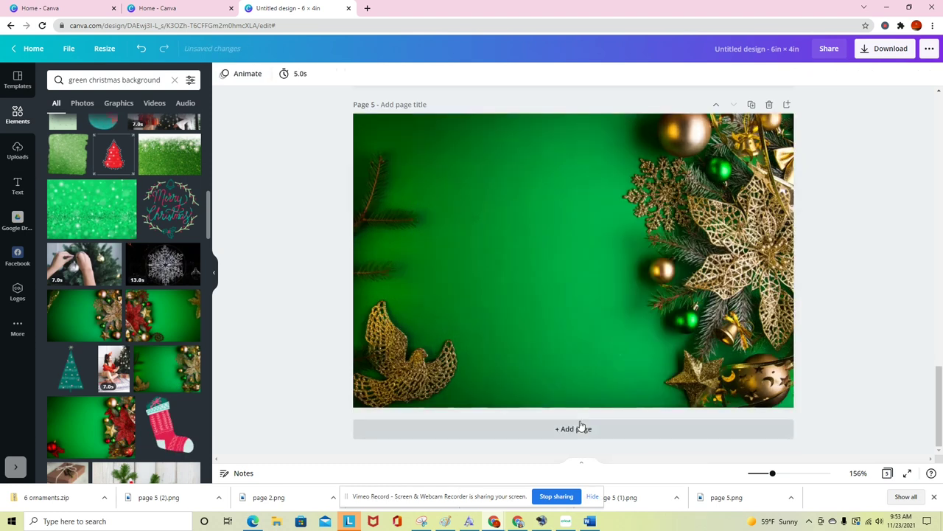
Step: Duplicate page 5 with its green Christmas background
{"action": "left_click", "coordinate": [751, 104]}
{"action": "scroll", "coordinate": [531, 203], "scroll_direction": "up", "scroll_amount": 3}
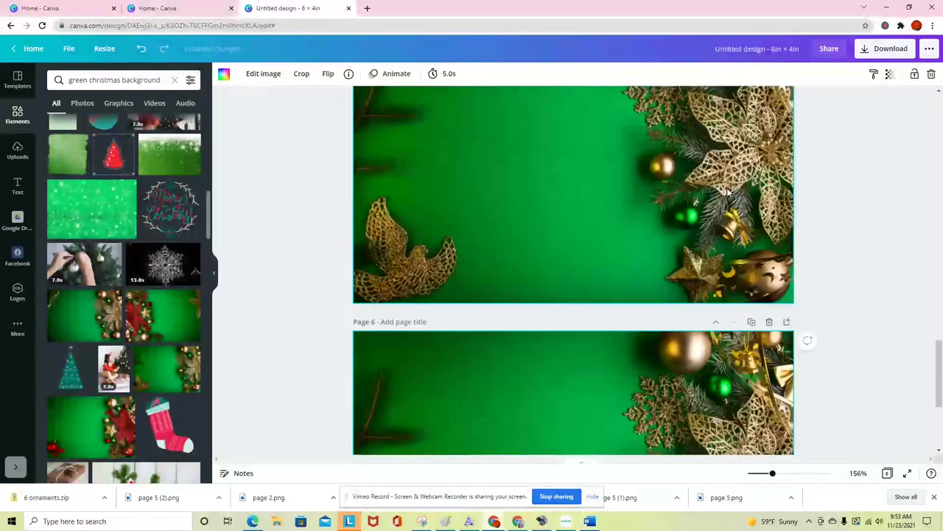
{"action": "scroll", "coordinate": [113, 144], "scroll_direction": "down", "scroll_amount": 3}
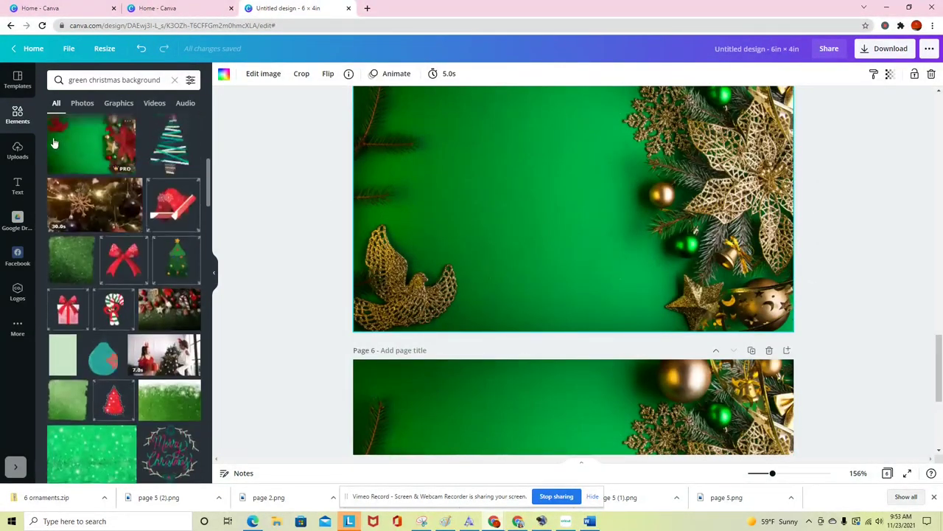
Step: Add the uploaded "Christmas Begins with Christ" graphic to page 5 and position it slightly below the centre of the green background
{"action": "left_click", "coordinate": [17, 151]}
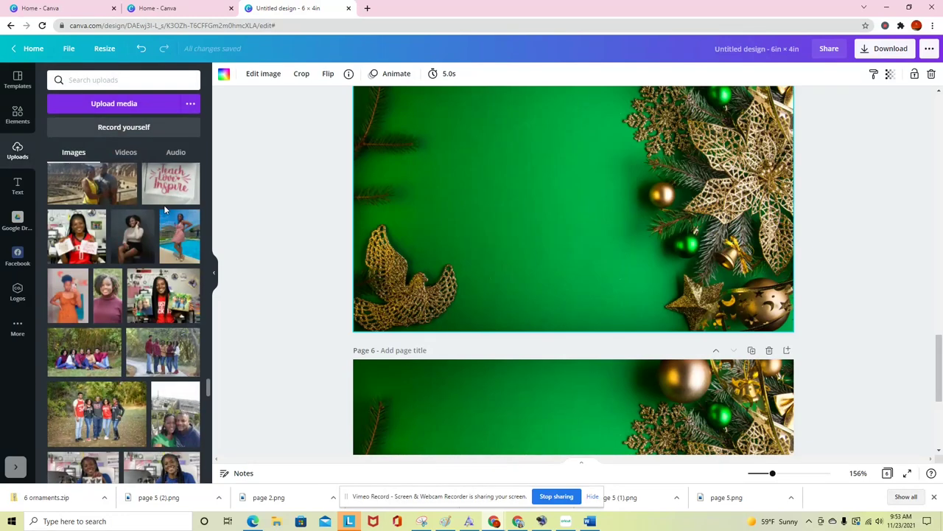
{"action": "scroll", "coordinate": [164, 206], "scroll_direction": "up", "scroll_amount": 10}
{"action": "scroll", "coordinate": [166, 212], "scroll_direction": "up", "scroll_amount": 10}
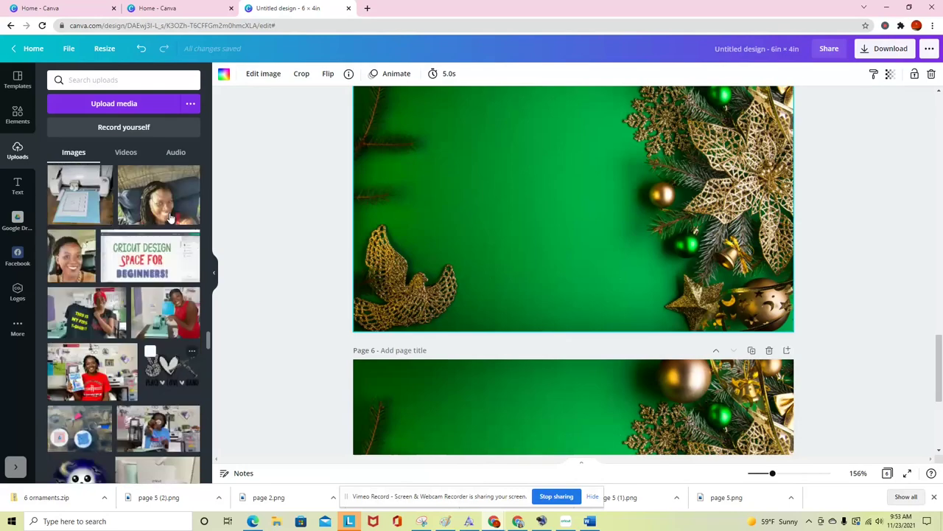
{"action": "scroll", "coordinate": [168, 215], "scroll_direction": "up", "scroll_amount": 10}
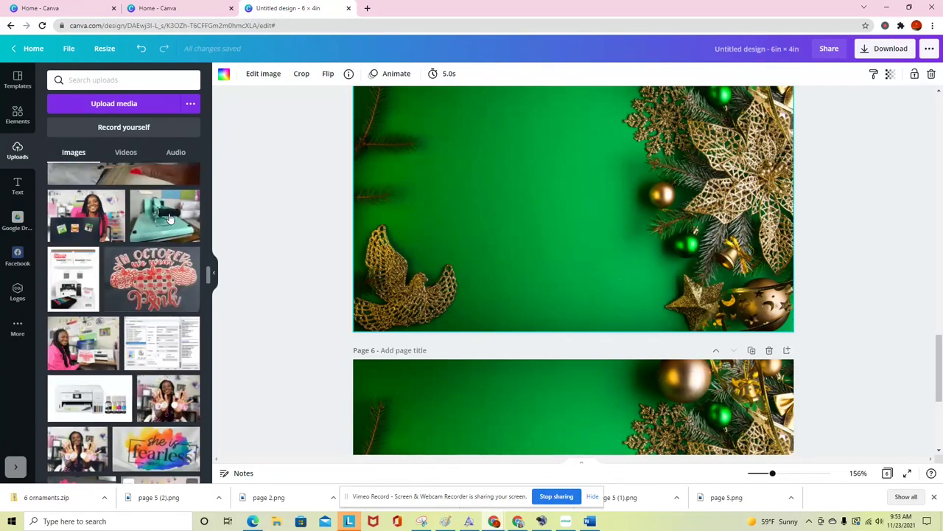
{"action": "scroll", "coordinate": [168, 218], "scroll_direction": "up", "scroll_amount": 10}
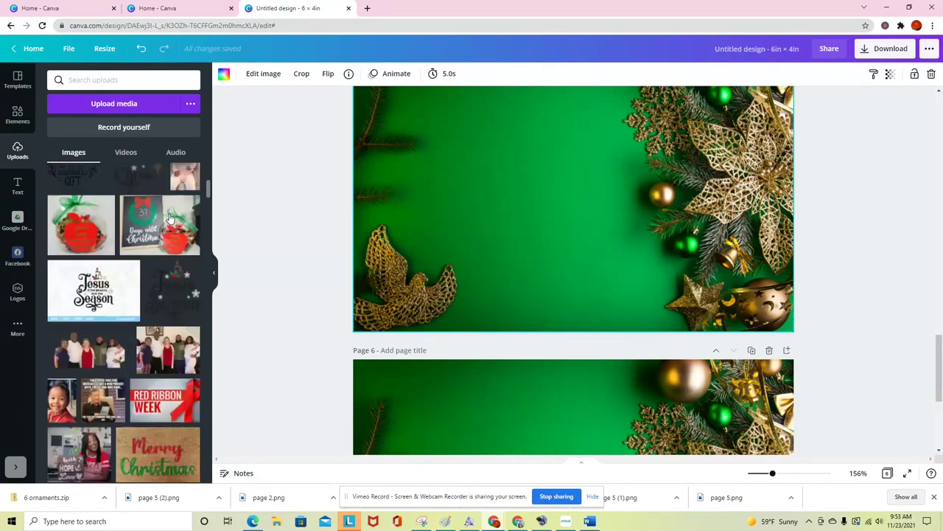
{"action": "scroll", "coordinate": [169, 219], "scroll_direction": "down", "scroll_amount": 1}
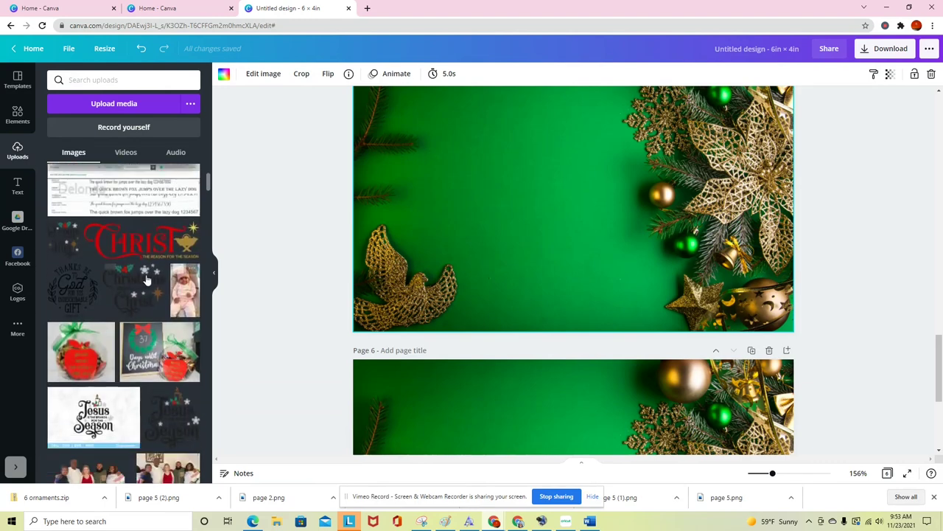
{"action": "left_click", "coordinate": [136, 291]}
{"action": "left_click_drag", "start_coordinate": [548, 226], "coordinate": [536, 234]}
{"action": "scroll", "coordinate": [726, 265], "scroll_direction": "up", "scroll_amount": 2}
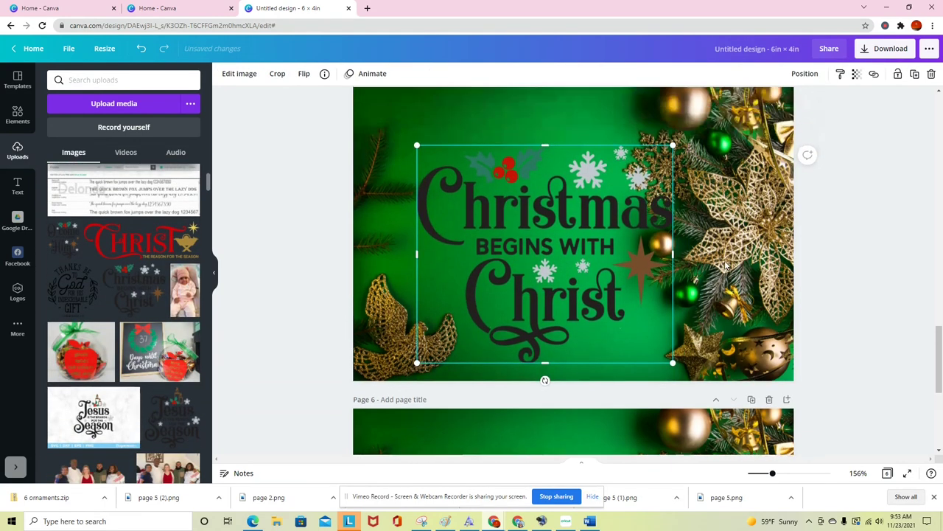
{"action": "left_click_drag", "start_coordinate": [587, 292], "coordinate": [588, 301]}
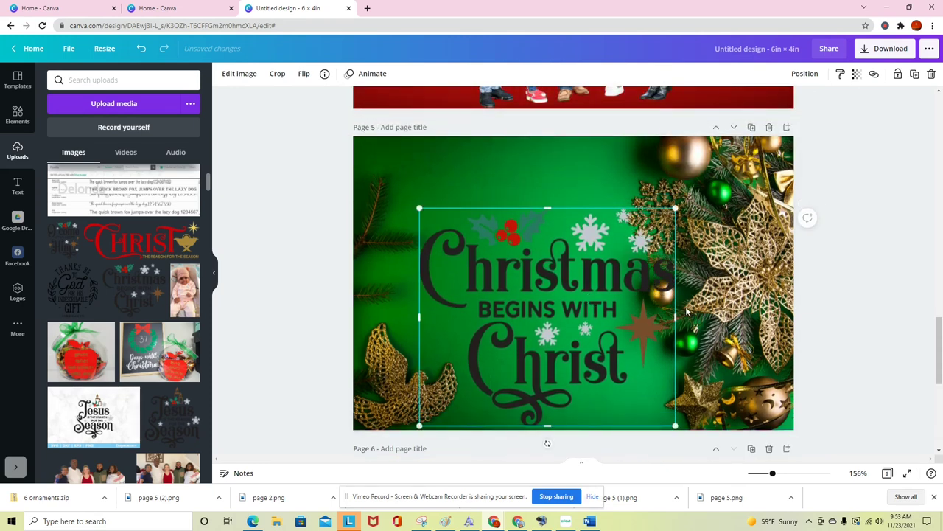
{"action": "left_click", "coordinate": [729, 313]}
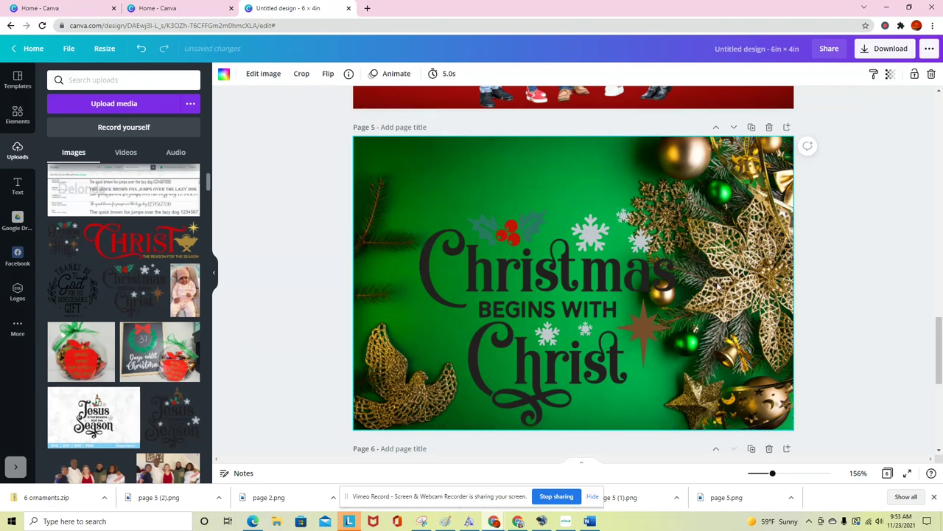
Step: Add the uploaded photo of the family of five at the stone bridge to page 6
{"action": "scroll", "coordinate": [721, 284], "scroll_direction": "down", "scroll_amount": 4}
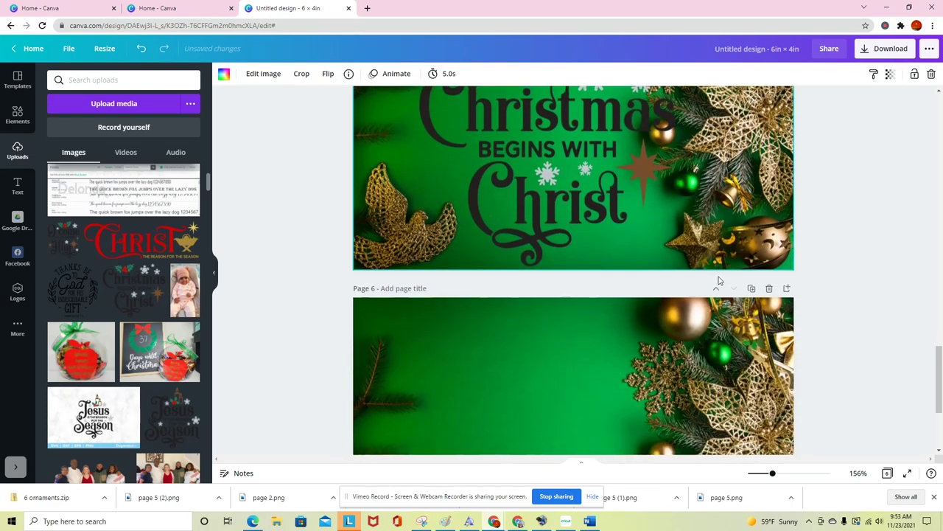
{"action": "scroll", "coordinate": [620, 351], "scroll_direction": "down", "scroll_amount": 2}
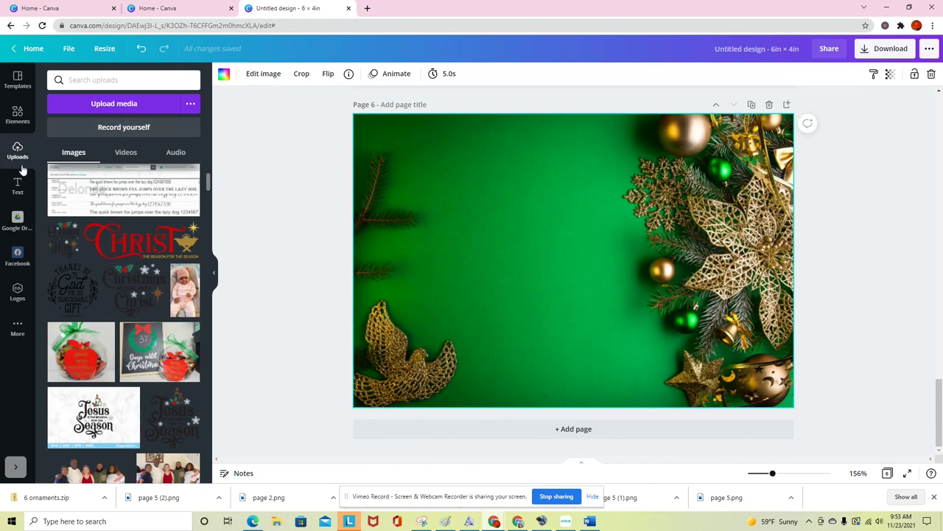
{"action": "scroll", "coordinate": [94, 286], "scroll_direction": "down", "scroll_amount": 10}
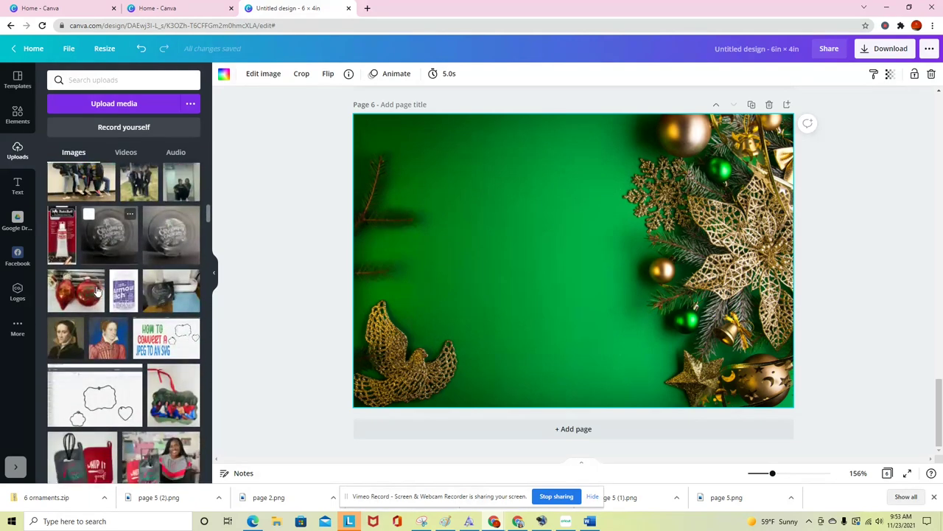
{"action": "scroll", "coordinate": [97, 291], "scroll_direction": "up", "scroll_amount": 3}
{"action": "scroll", "coordinate": [136, 338], "scroll_direction": "down", "scroll_amount": 6}
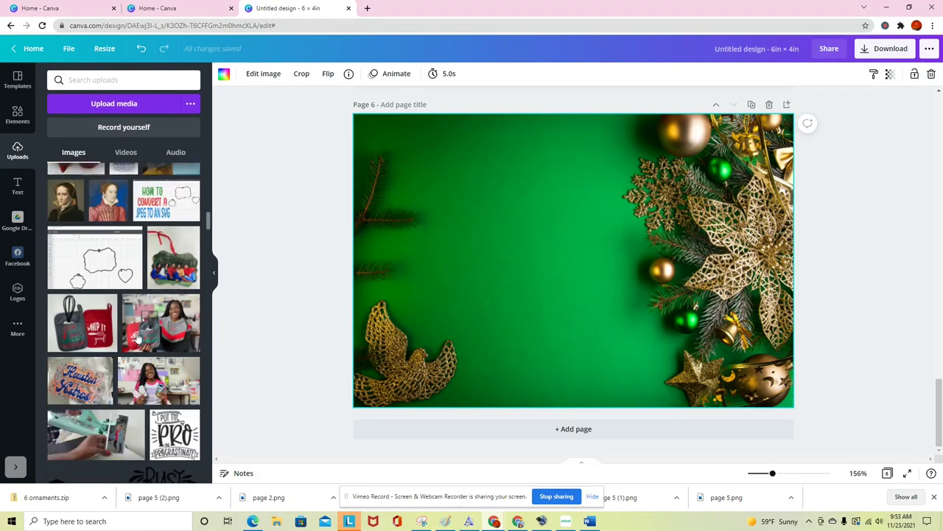
{"action": "scroll", "coordinate": [136, 337], "scroll_direction": "down", "scroll_amount": 8}
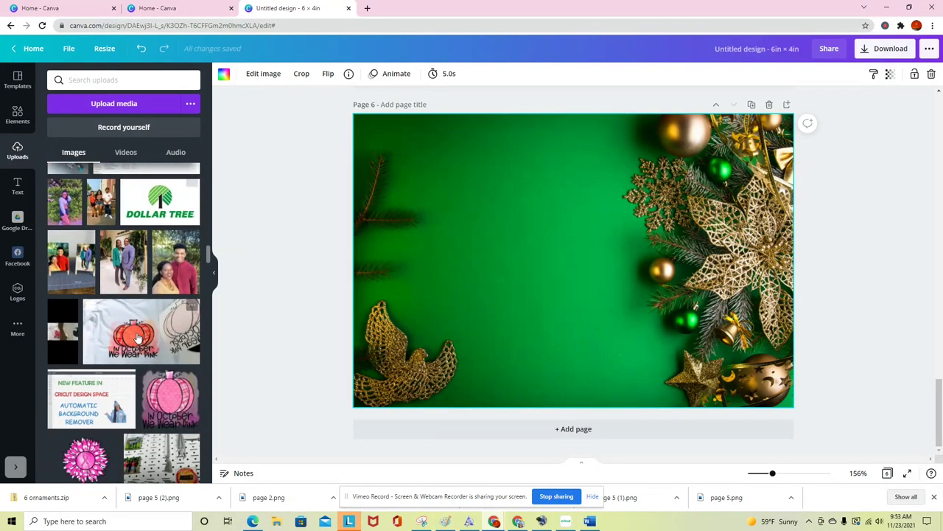
{"action": "scroll", "coordinate": [137, 337], "scroll_direction": "down", "scroll_amount": 10}
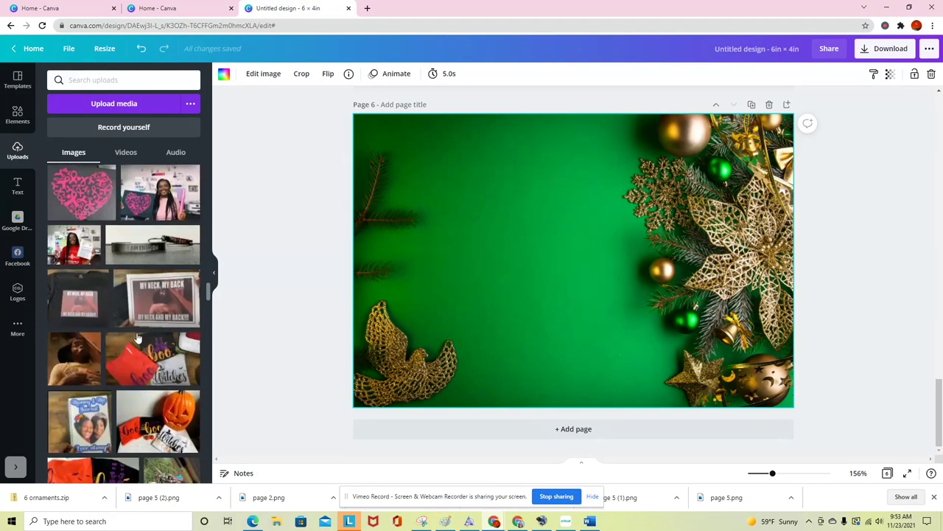
{"action": "scroll", "coordinate": [137, 337], "scroll_direction": "down", "scroll_amount": 8}
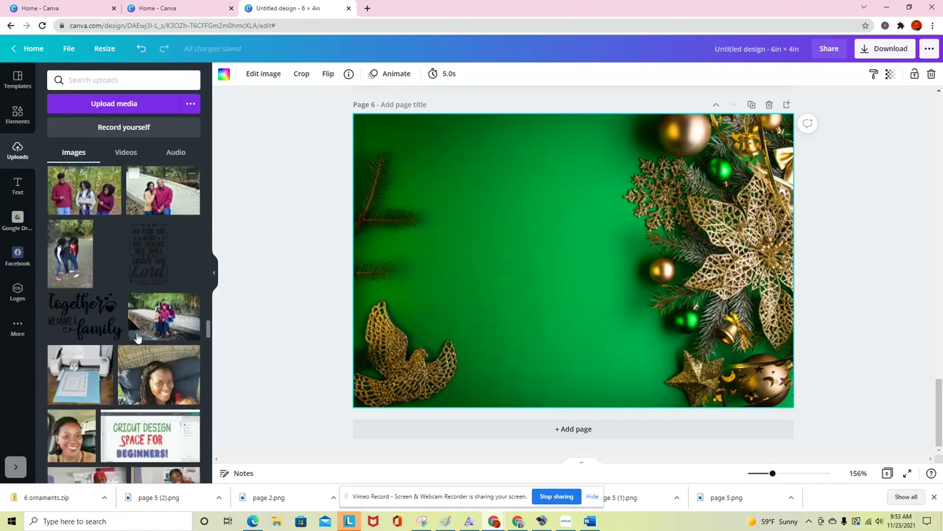
{"action": "left_click", "coordinate": [146, 324]}
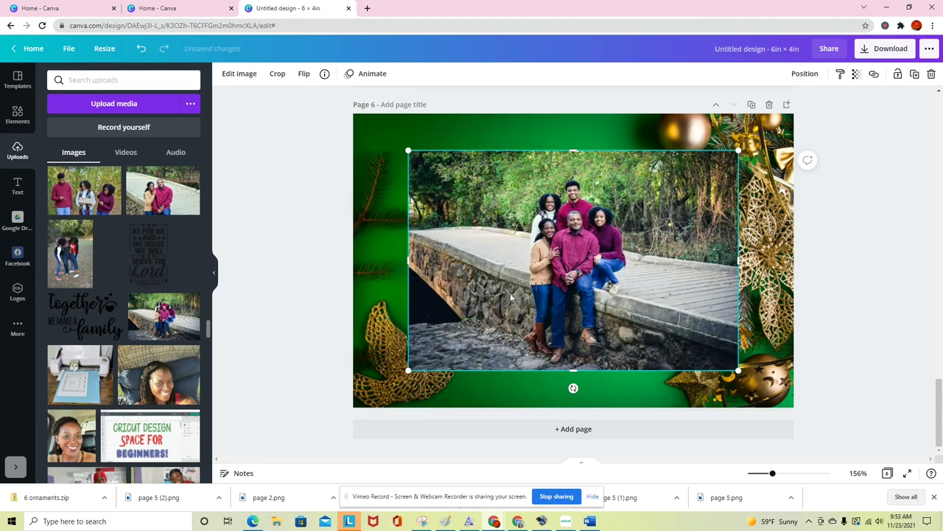
Step: Remove the family photo's background on page 6, crop off the lower legs, then enlarge the cut-out and place it between the dove and star
{"action": "left_click", "coordinate": [240, 73]}
{"action": "left_click", "coordinate": [74, 166]}
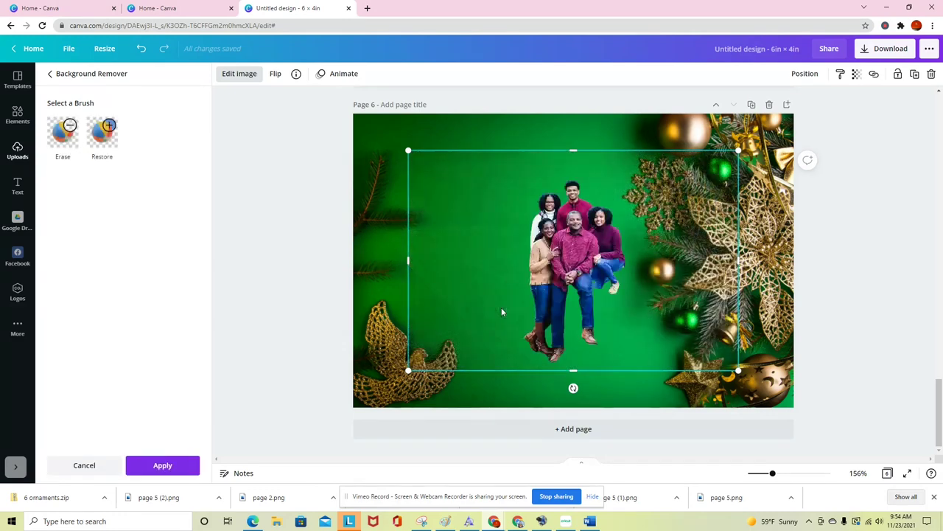
{"action": "left_click_drag", "start_coordinate": [723, 359], "coordinate": [824, 431]}
{"action": "left_click_drag", "start_coordinate": [626, 440], "coordinate": [642, 381]}
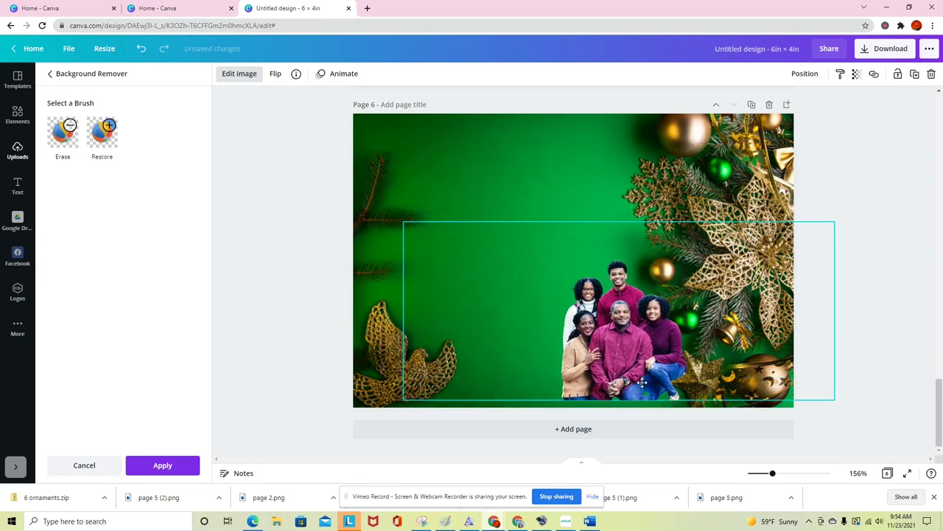
{"action": "left_click_drag", "start_coordinate": [403, 220], "coordinate": [341, 146]}
{"action": "left_click_drag", "start_coordinate": [570, 325], "coordinate": [583, 302]}
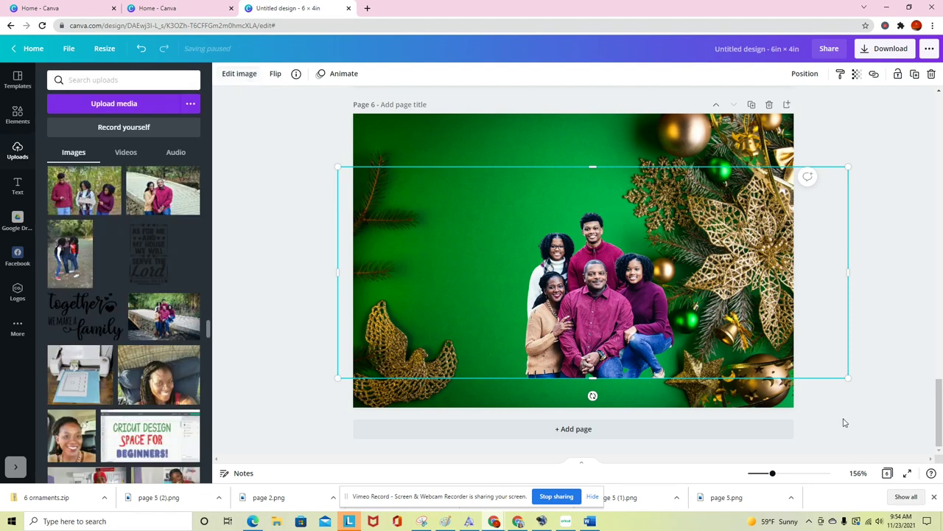
{"action": "left_click", "coordinate": [847, 418]}
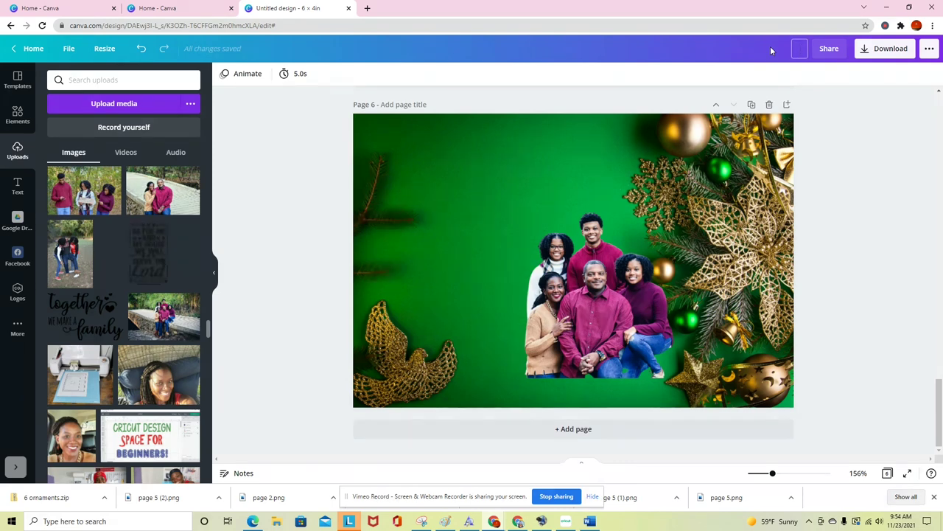
Step: Name the design "family ornaments" and download all six pages as PNG
{"action": "type", "text": "family orname"}
{"action": "type", "text": "nts"}
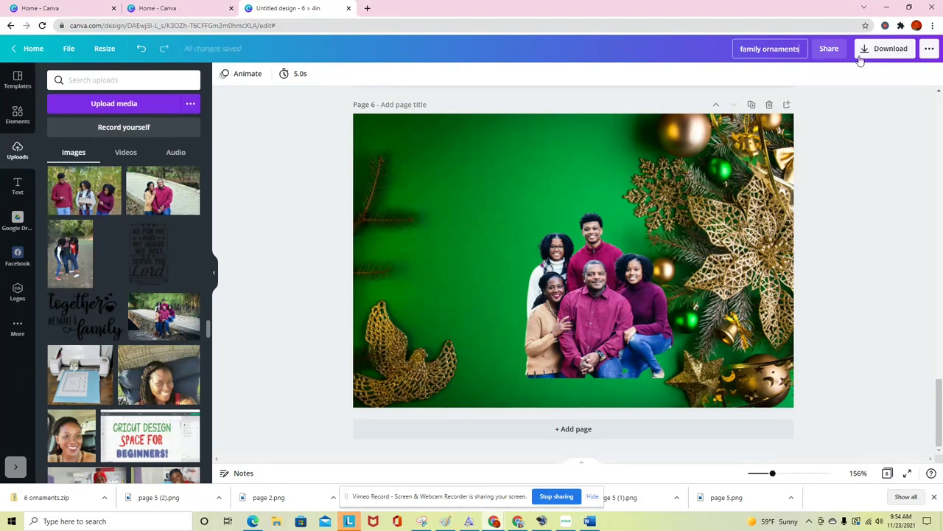
{"action": "left_click", "coordinate": [887, 50]}
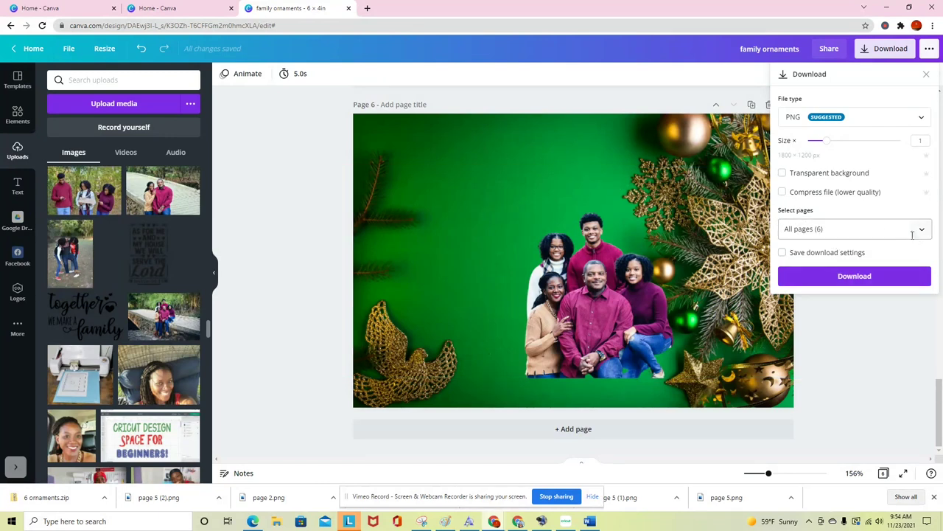
{"action": "left_click", "coordinate": [856, 276]}
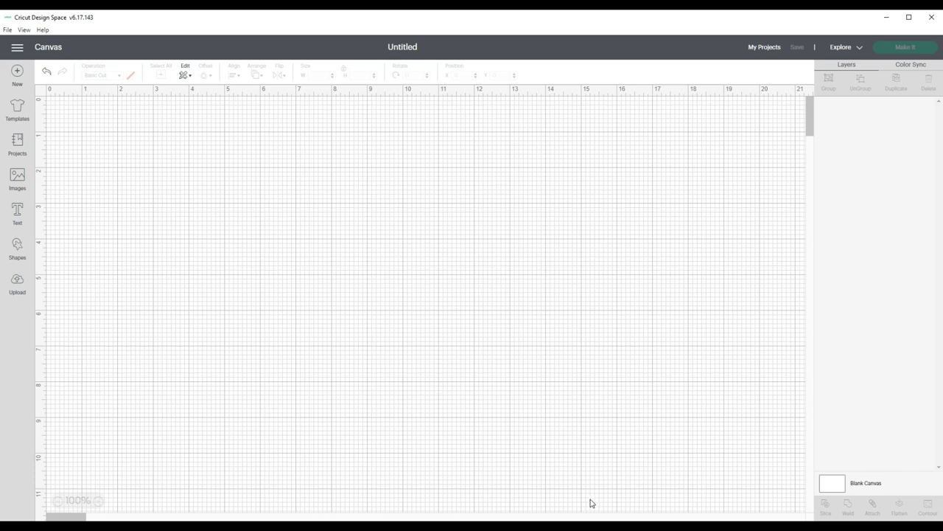
Step: In Cricut Design Space, add the three uploaded Christmas-text images and the three family images with matching red, green and snowy backgrounds to the canvas
{"action": "left_click", "coordinate": [16, 285]}
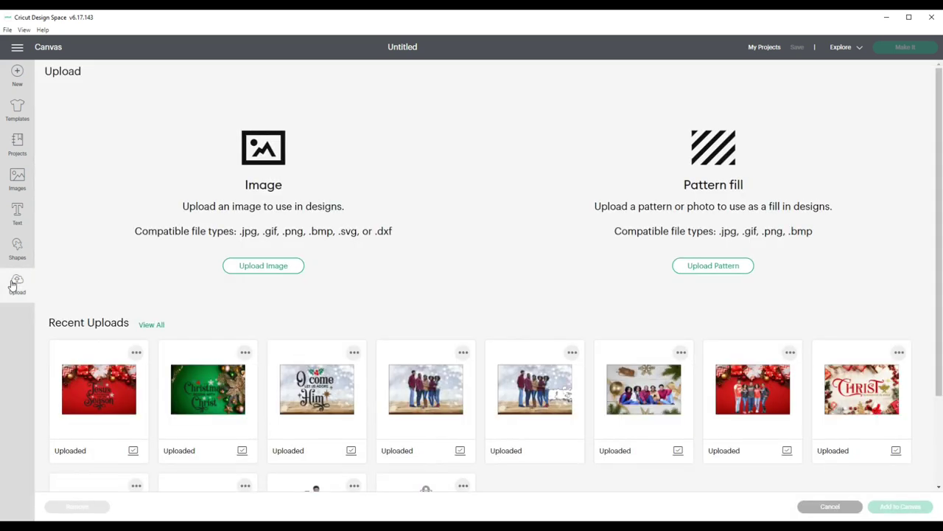
{"action": "left_click", "coordinate": [109, 400]}
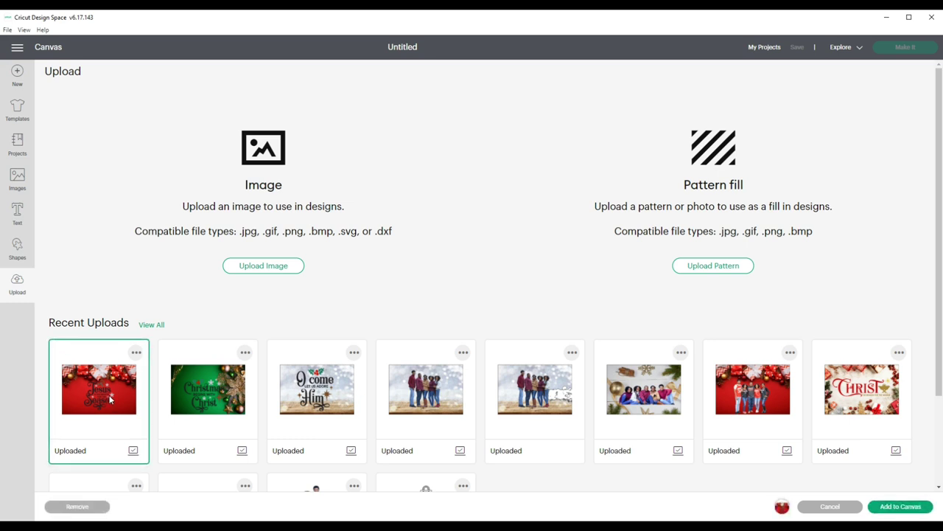
{"action": "left_click", "coordinate": [201, 395]}
{"action": "left_click", "coordinate": [327, 393]}
{"action": "left_click", "coordinate": [430, 400]}
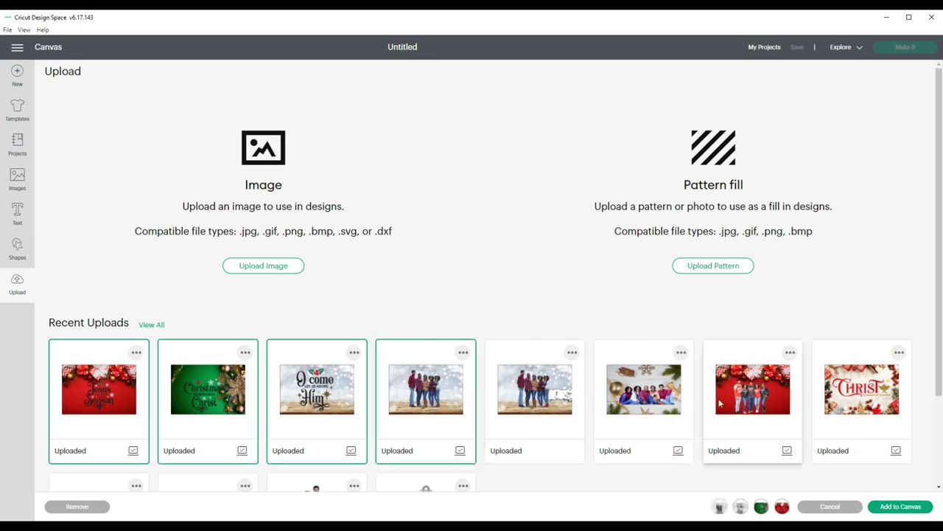
{"action": "left_click", "coordinate": [749, 398]}
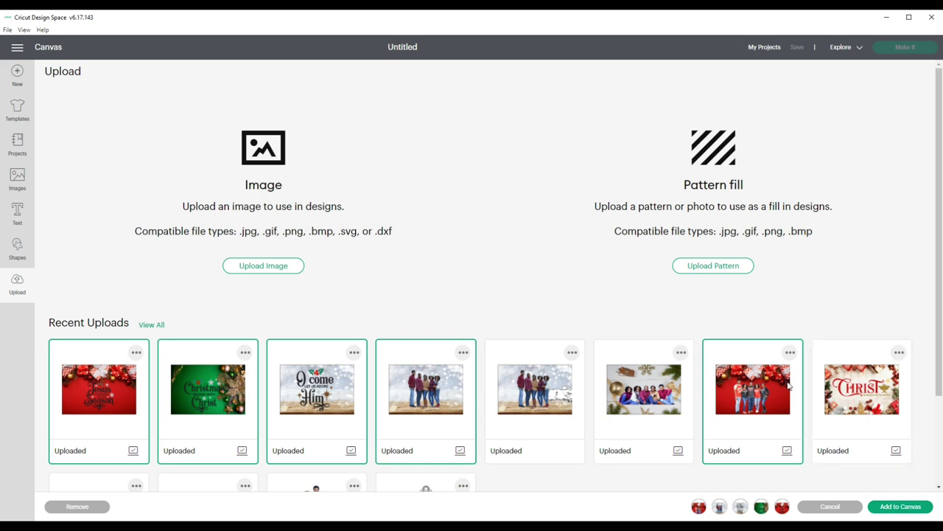
{"action": "left_click_drag", "start_coordinate": [939, 306], "coordinate": [940, 366]}
{"action": "left_click", "coordinate": [119, 455]}
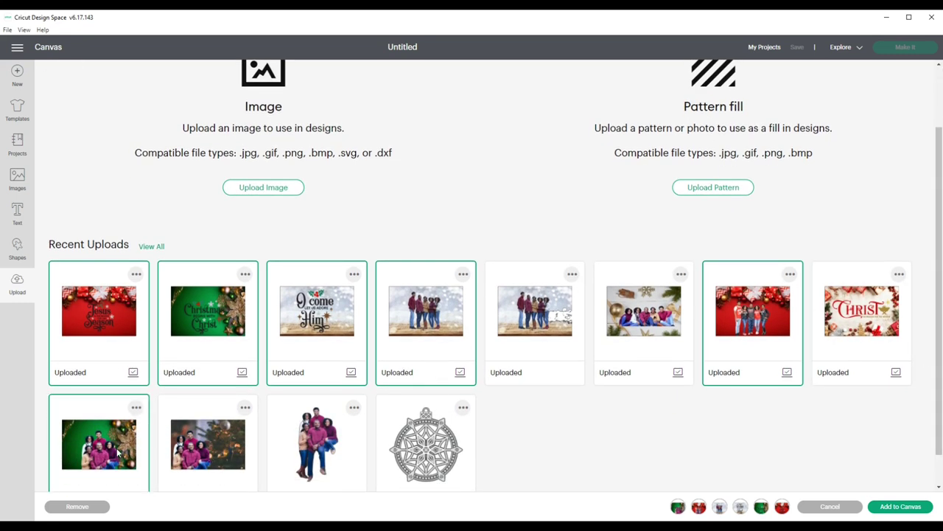
{"action": "left_click", "coordinate": [900, 507]}
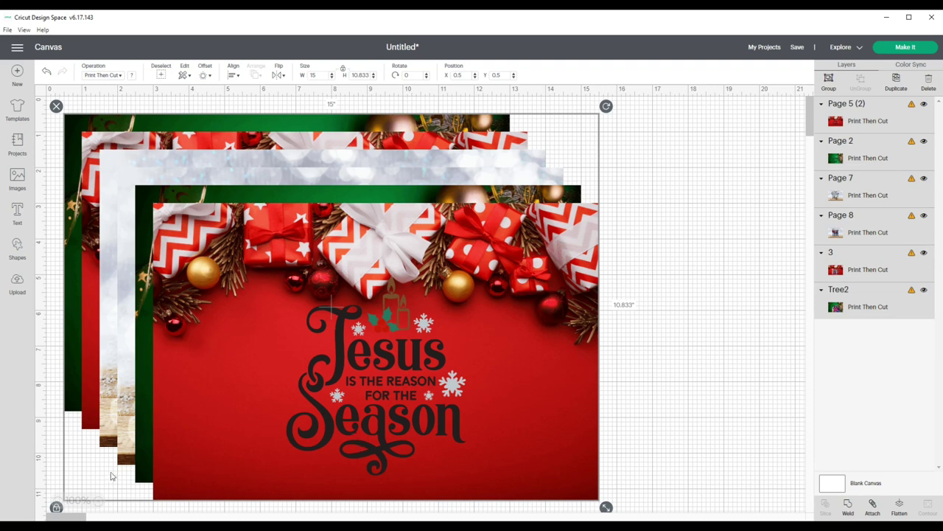
Step: Separate the three Christmas-text images from the stack and arrange them in one column: red first, green second, snowy third
{"action": "left_click", "coordinate": [58, 501]}
{"action": "left_click", "coordinate": [57, 501]}
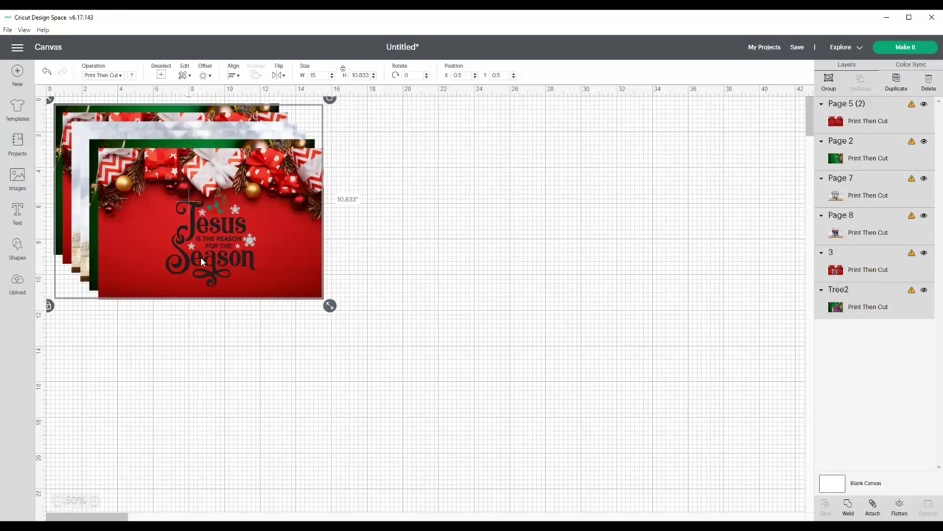
{"action": "left_click_drag", "start_coordinate": [203, 263], "coordinate": [325, 272]}
{"action": "left_click", "coordinate": [316, 348]}
{"action": "left_click_drag", "start_coordinate": [316, 229], "coordinate": [661, 188]}
{"action": "left_click_drag", "start_coordinate": [349, 251], "coordinate": [718, 516]}
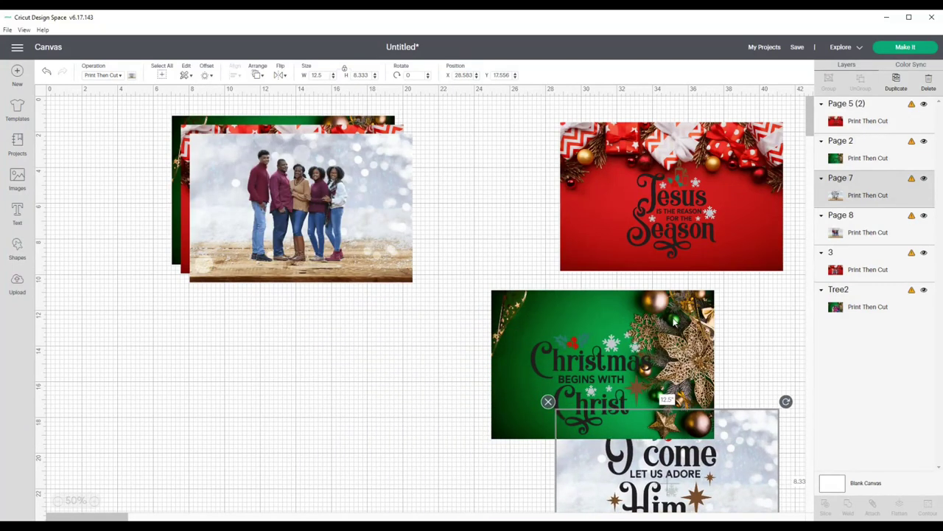
{"action": "left_click_drag", "start_coordinate": [649, 197], "coordinate": [648, 175]}
{"action": "left_click_drag", "start_coordinate": [612, 369], "coordinate": [695, 331]}
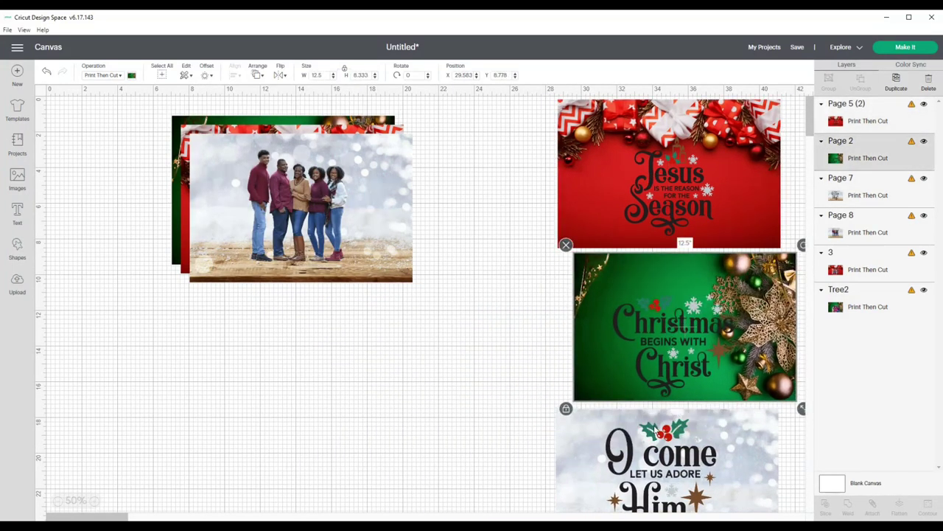
{"action": "left_click_drag", "start_coordinate": [659, 455], "coordinate": [693, 468]}
Step: Place the snowy, red and green family images each beside the text image with the matching background
{"action": "left_click_drag", "start_coordinate": [368, 235], "coordinate": [520, 517]}
{"action": "left_click_drag", "start_coordinate": [307, 251], "coordinate": [448, 221]}
{"action": "left_click_drag", "start_coordinate": [253, 216], "coordinate": [408, 356]}
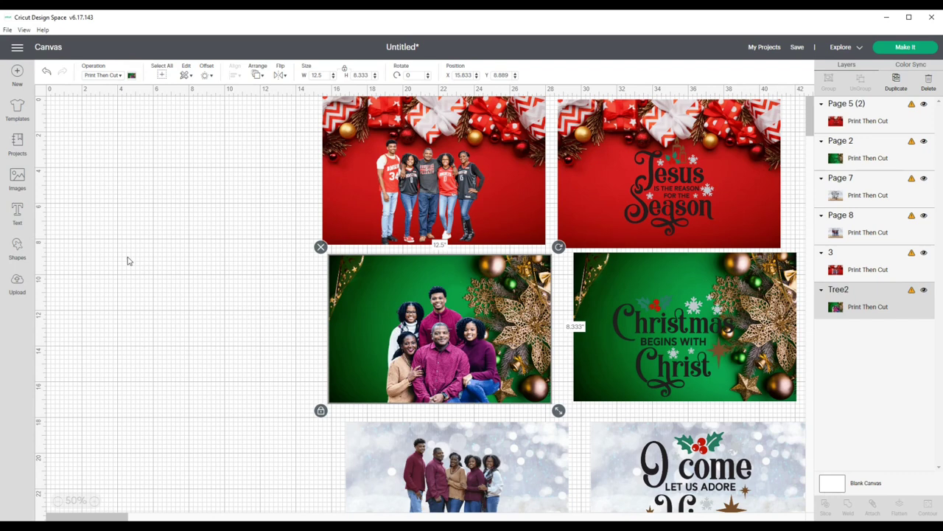
Step: Add a circle shape to the empty canvas area and move the red family image below it
{"action": "left_click", "coordinate": [17, 248]}
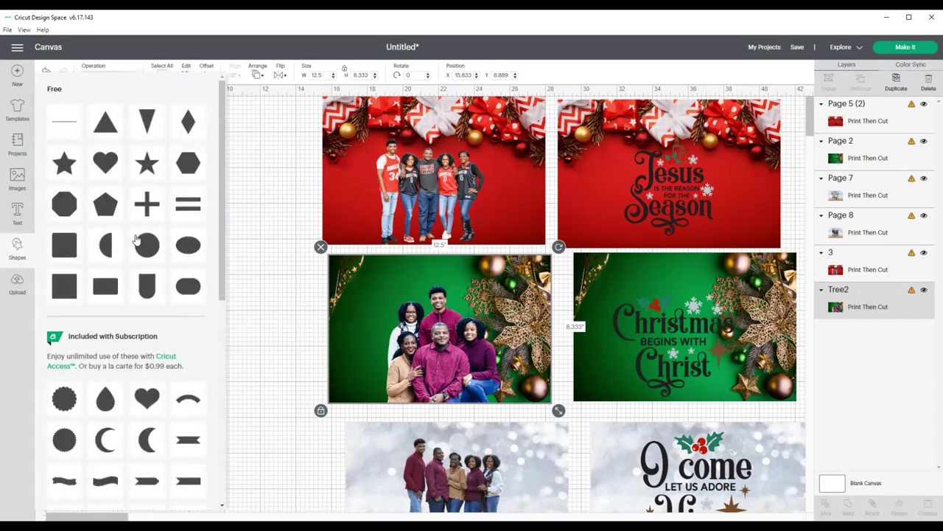
{"action": "left_click", "coordinate": [156, 255]}
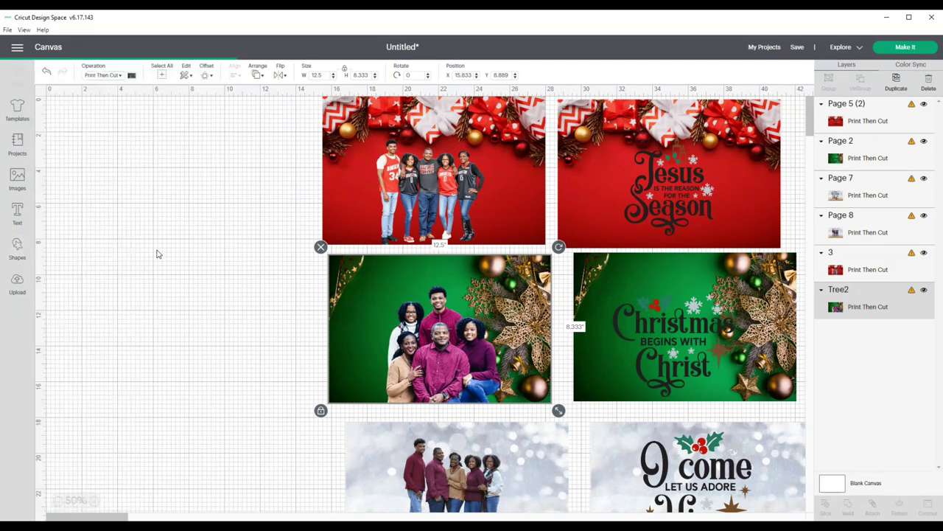
{"action": "left_click_drag", "start_coordinate": [69, 124], "coordinate": [123, 193]}
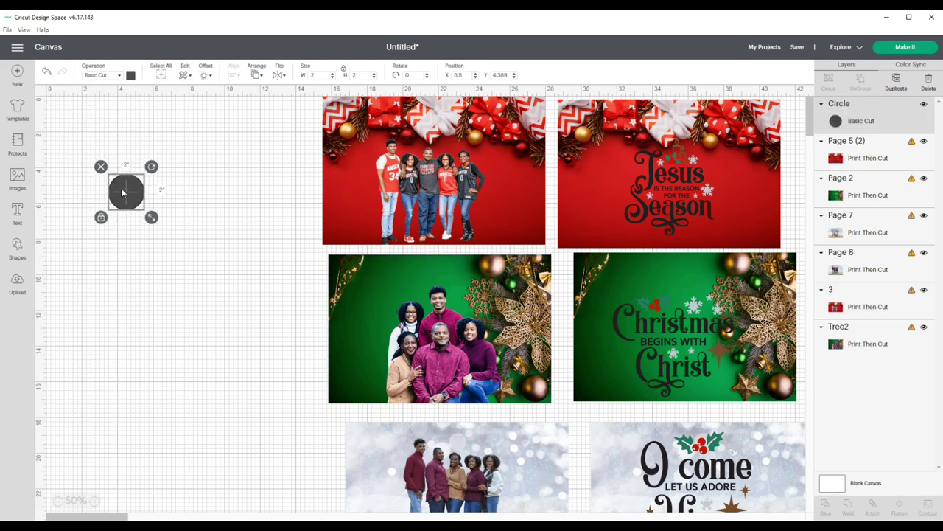
{"action": "left_click_drag", "start_coordinate": [348, 198], "coordinate": [114, 345]}
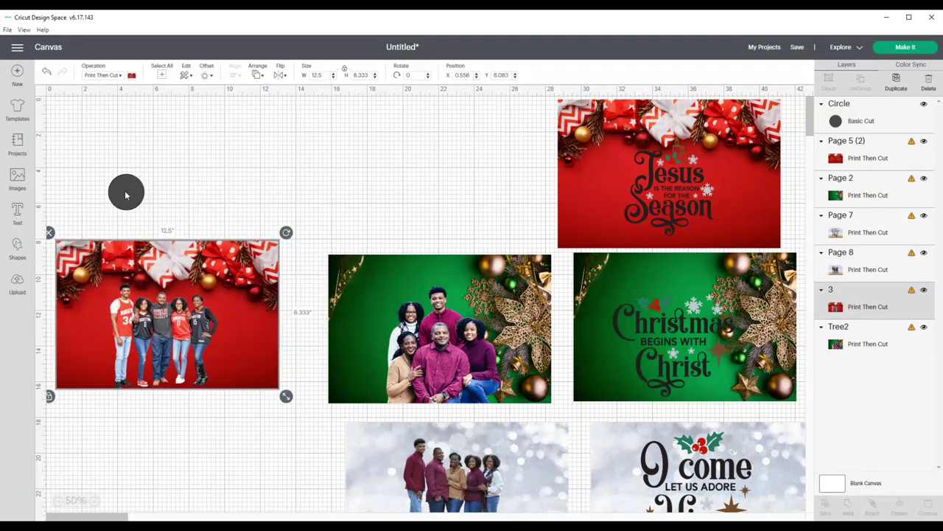
Step: Enlarge the circle to about 7.06 in and position it over the family in the red image
{"action": "left_click", "coordinate": [124, 191]}
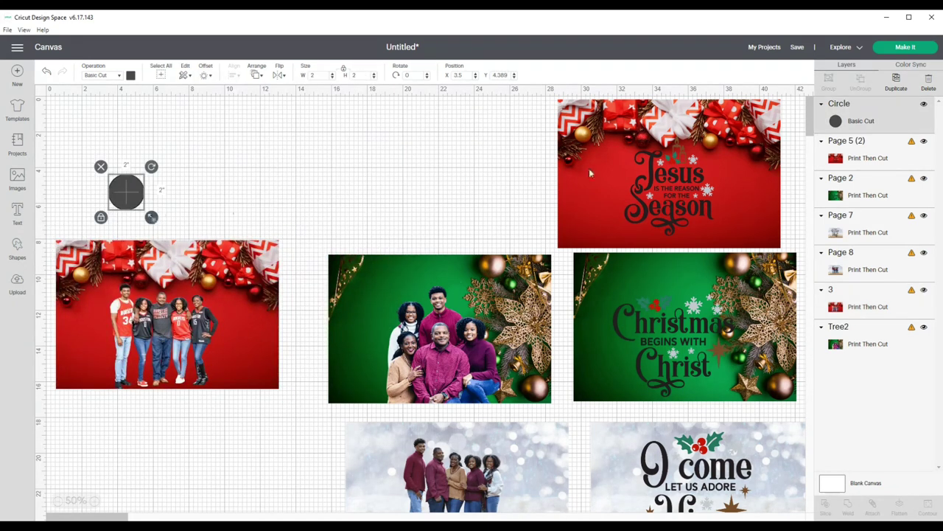
{"action": "mouse_move", "coordinate": [871, 161]}
{"action": "left_mouse_down"}
{"action": "mouse_move", "coordinate": [878, 125]}
{"action": "mouse_move", "coordinate": [876, 166]}
{"action": "left_mouse_up"}
{"action": "left_click_drag", "start_coordinate": [135, 196], "coordinate": [199, 310]}
{"action": "left_click_drag", "start_coordinate": [216, 376], "coordinate": [247, 376]}
{"action": "left_click", "coordinate": [235, 367]}
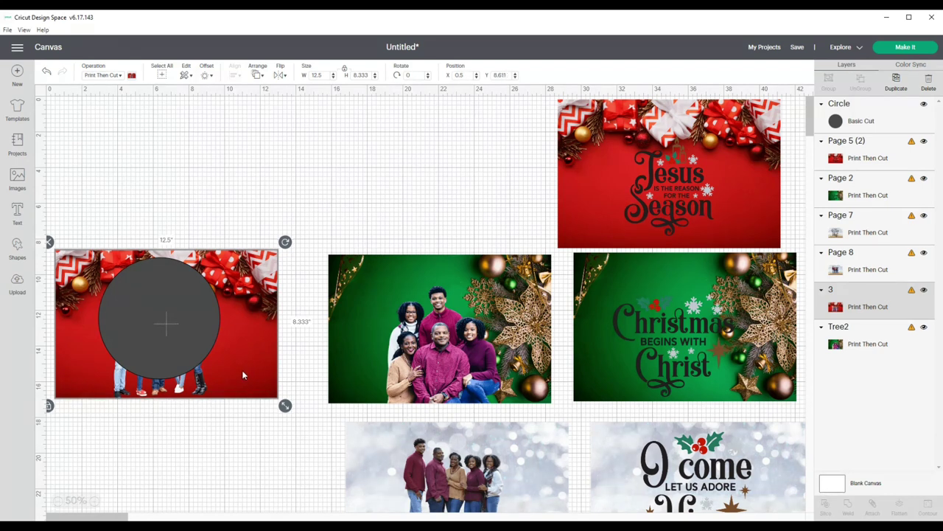
{"action": "left_click", "coordinate": [200, 460]}
{"action": "left_click", "coordinate": [177, 317]}
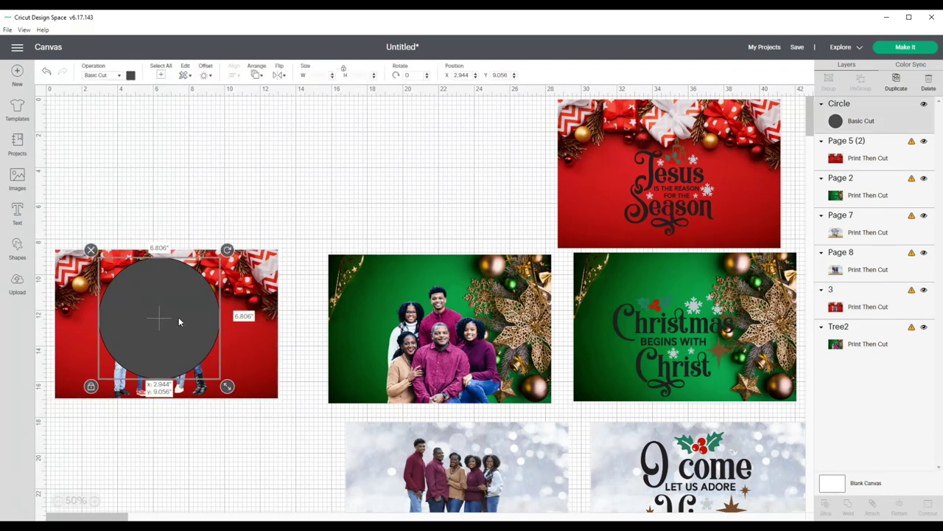
{"action": "left_click_drag", "start_coordinate": [230, 391], "coordinate": [253, 364]}
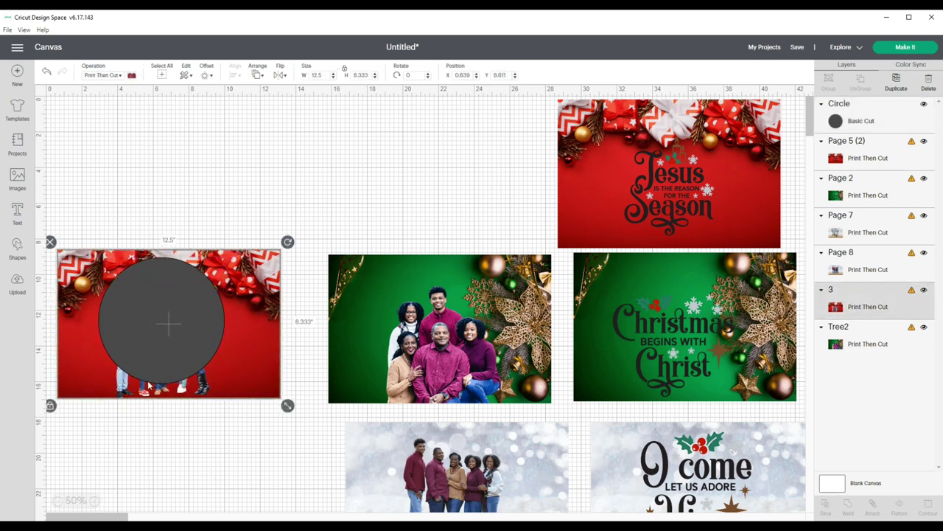
{"action": "left_click_drag", "start_coordinate": [239, 315], "coordinate": [241, 319]}
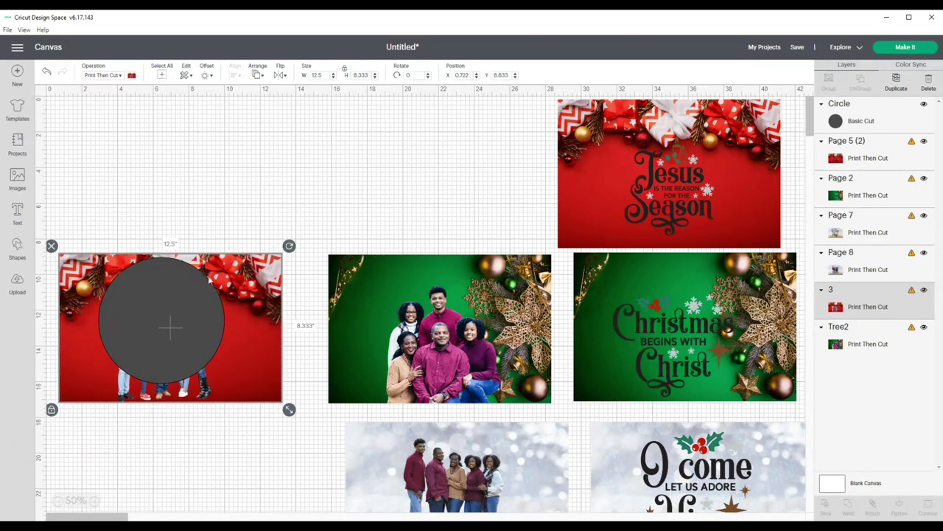
{"action": "left_click", "coordinate": [122, 216]}
Step: Slice the circle out of the red family image, separate the pieces and delete the leftover red background
{"action": "left_click_drag", "start_coordinate": [50, 237], "coordinate": [306, 420]}
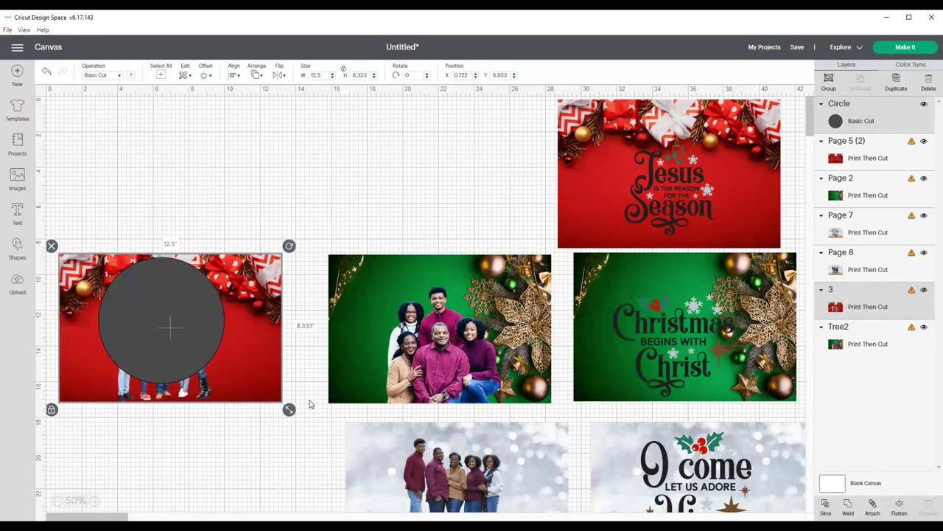
{"action": "left_click", "coordinate": [825, 505]}
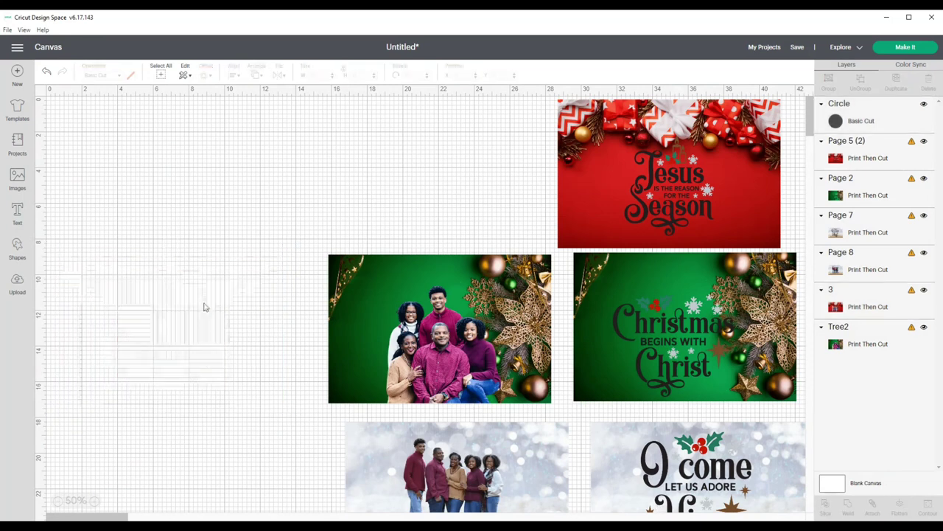
{"action": "left_click_drag", "start_coordinate": [203, 314], "coordinate": [367, 262]}
{"action": "left_click_drag", "start_coordinate": [166, 284], "coordinate": [169, 127]}
{"action": "left_click_drag", "start_coordinate": [301, 299], "coordinate": [211, 373]}
{"action": "left_click", "coordinate": [129, 418]}
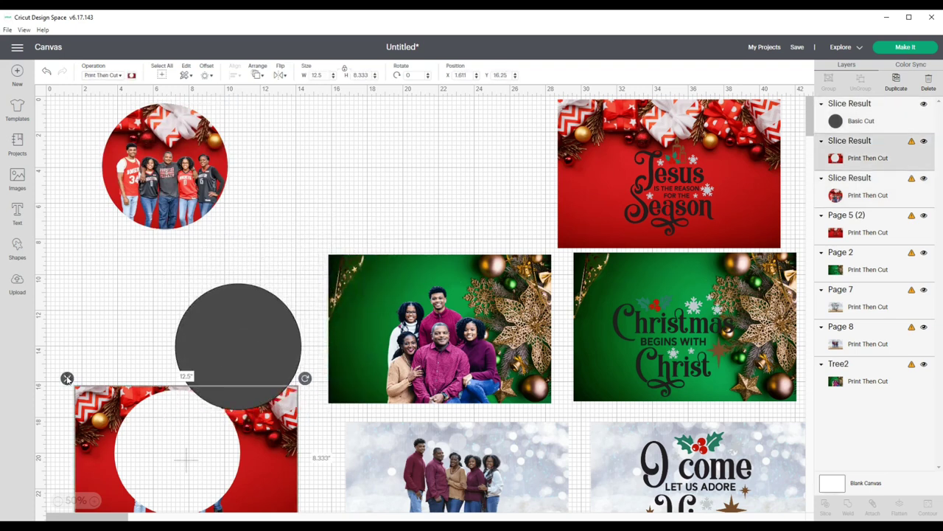
{"action": "key", "text": "Delete"}
Step: Bring the red "Jesus is the Reason for the Season" image beside the round family cut-out and move both green images aside
{"action": "left_click_drag", "start_coordinate": [586, 195], "coordinate": [319, 198]}
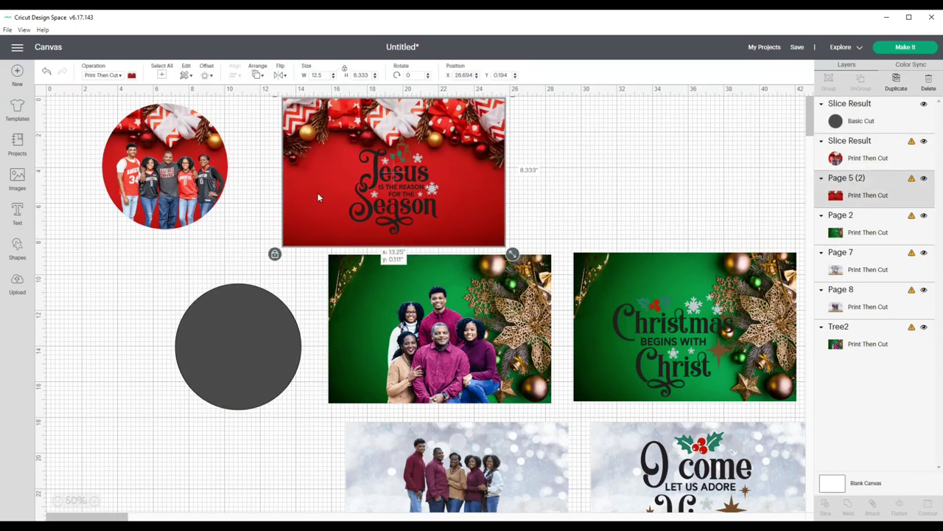
{"action": "left_click_drag", "start_coordinate": [685, 324], "coordinate": [824, 342]}
{"action": "left_click_drag", "start_coordinate": [442, 331], "coordinate": [691, 352]}
Step: Centre the dark circle over the text on the red image and enlarge it to about 7.39 in
{"action": "left_click_drag", "start_coordinate": [263, 342], "coordinate": [420, 163]}
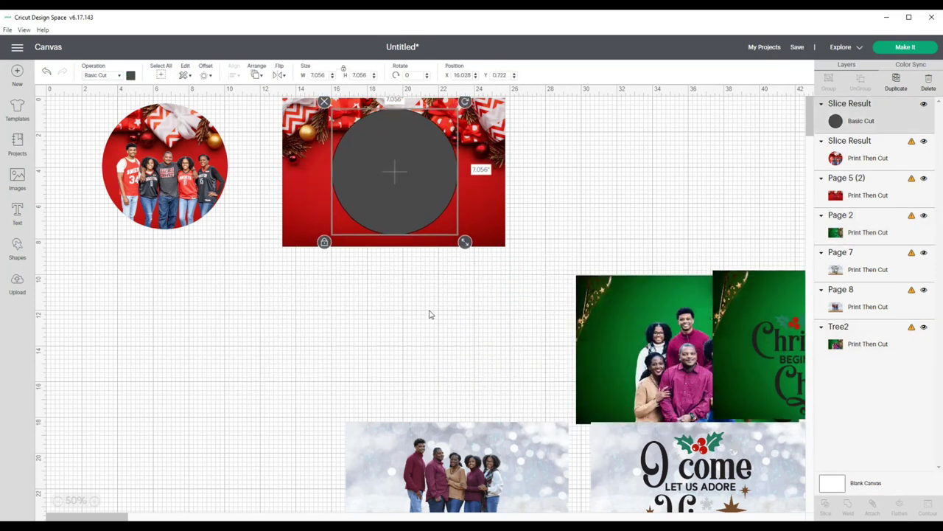
{"action": "left_click_drag", "start_coordinate": [505, 212], "coordinate": [507, 211]}
{"action": "left_click", "coordinate": [424, 214]}
{"action": "left_click_drag", "start_coordinate": [465, 243], "coordinate": [480, 234]}
{"action": "left_click", "coordinate": [456, 275]}
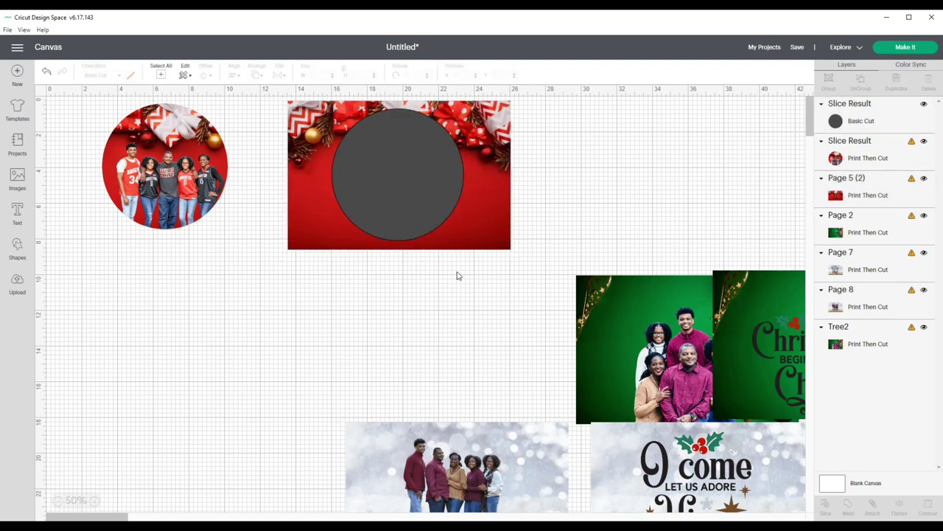
Step: Slice the circle out of the red text image, place the round cut-out beside the family one and delete the leftover background
{"action": "left_click_drag", "start_coordinate": [271, 104], "coordinate": [520, 256]}
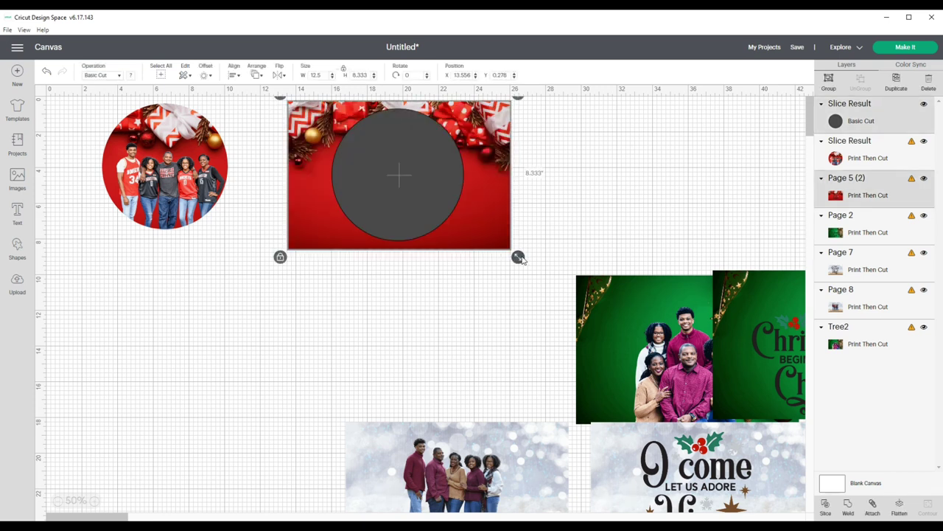
{"action": "left_click", "coordinate": [827, 507]}
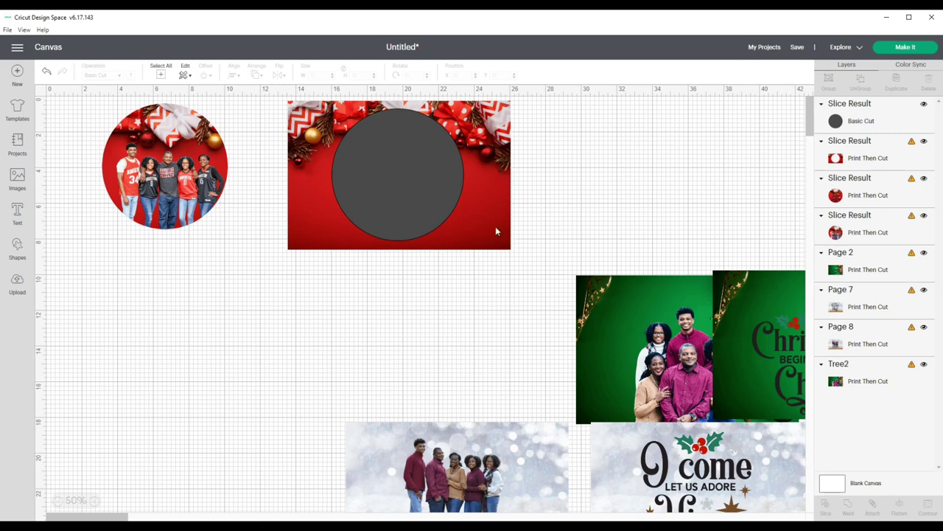
{"action": "left_click_drag", "start_coordinate": [499, 233], "coordinate": [538, 375]}
{"action": "left_click_drag", "start_coordinate": [402, 196], "coordinate": [287, 171]}
{"action": "left_click_drag", "start_coordinate": [464, 310], "coordinate": [505, 357]}
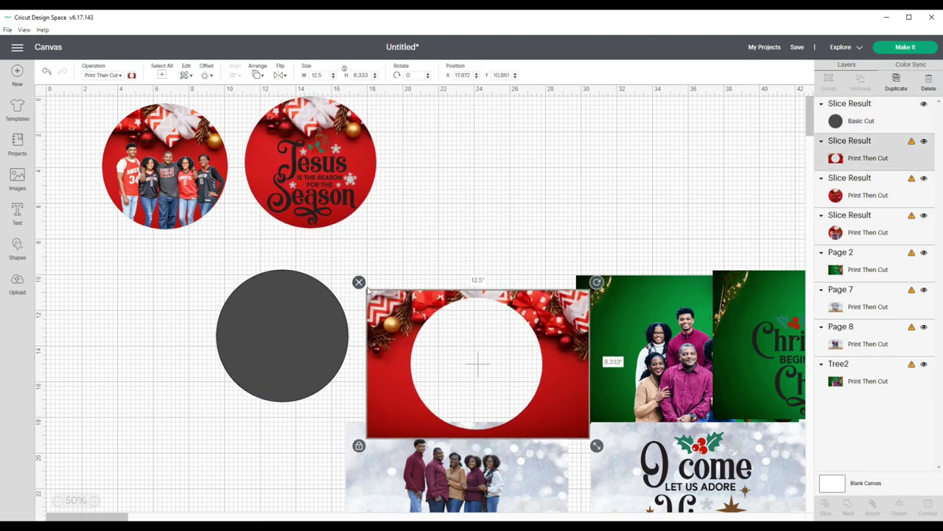
{"action": "left_click", "coordinate": [359, 283]}
Step: Move the green family image into the clear space and place the dark circle over the family
{"action": "left_click_drag", "start_coordinate": [634, 346], "coordinate": [463, 301]}
{"action": "left_click_drag", "start_coordinate": [322, 325], "coordinate": [565, 288]}
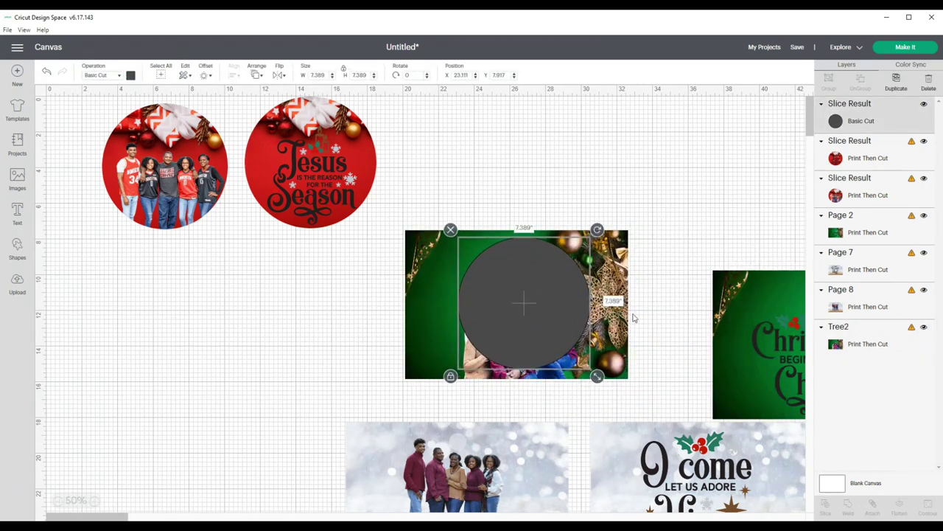
{"action": "left_click", "coordinate": [660, 324]}
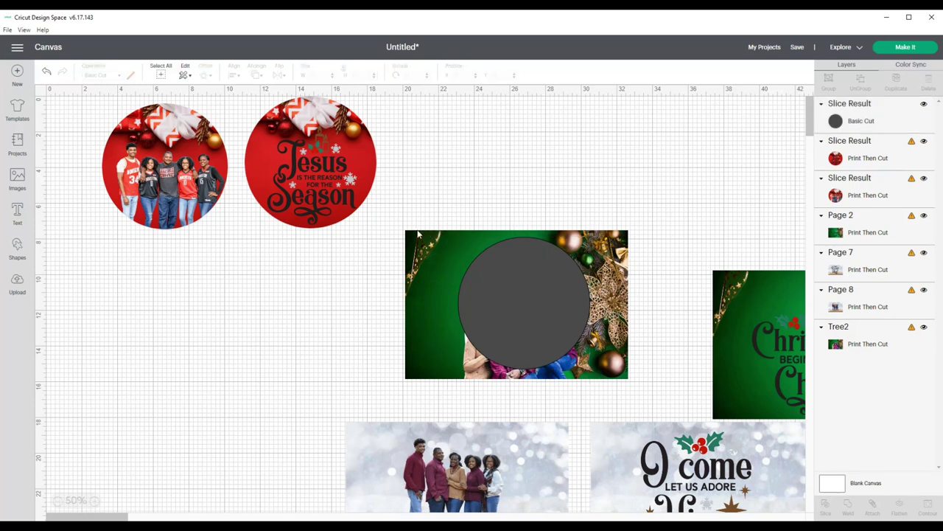
Step: Slice the circle out of the green family image, separate the pieces and delete the leftover green background
{"action": "left_click_drag", "start_coordinate": [392, 225], "coordinate": [662, 379]}
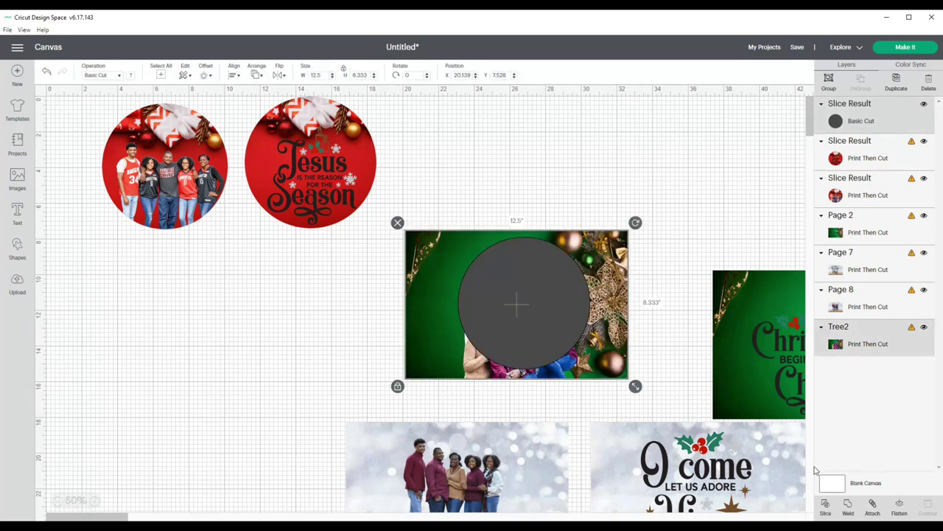
{"action": "left_click", "coordinate": [826, 507]}
{"action": "left_click_drag", "start_coordinate": [569, 314], "coordinate": [456, 437]}
{"action": "left_click_drag", "start_coordinate": [485, 306], "coordinate": [357, 426]}
{"action": "left_click", "coordinate": [271, 347]}
Step: Move the green family cut-out up to the row, and fit the green text image under the circle at about 12.29 in wide
{"action": "left_click_drag", "start_coordinate": [766, 340], "coordinate": [222, 374]}
{"action": "left_click_drag", "start_coordinate": [509, 307], "coordinate": [457, 187]}
{"action": "left_click_drag", "start_coordinate": [441, 419], "coordinate": [290, 368]}
{"action": "left_click", "coordinate": [382, 426]}
{"action": "left_click_drag", "start_coordinate": [398, 461], "coordinate": [360, 429]}
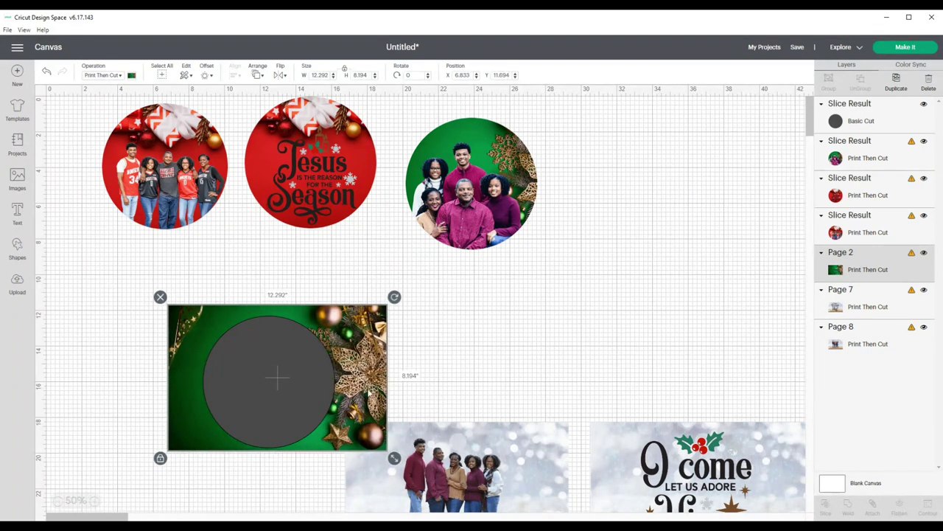
Step: Move the snowy family image away from the green text image, to just above the snowy text image
{"action": "left_click_drag", "start_coordinate": [135, 291], "coordinate": [391, 427]}
{"action": "left_click", "coordinate": [646, 339]}
{"action": "left_click_drag", "start_coordinate": [399, 494], "coordinate": [643, 354]}
{"action": "left_click", "coordinate": [471, 397]}
Step: Slice the circle out of the green text image, add the round cut-out to the row and delete the leftover background
{"action": "left_click_drag", "start_coordinate": [155, 298], "coordinate": [441, 472]}
{"action": "left_click", "coordinate": [825, 509]}
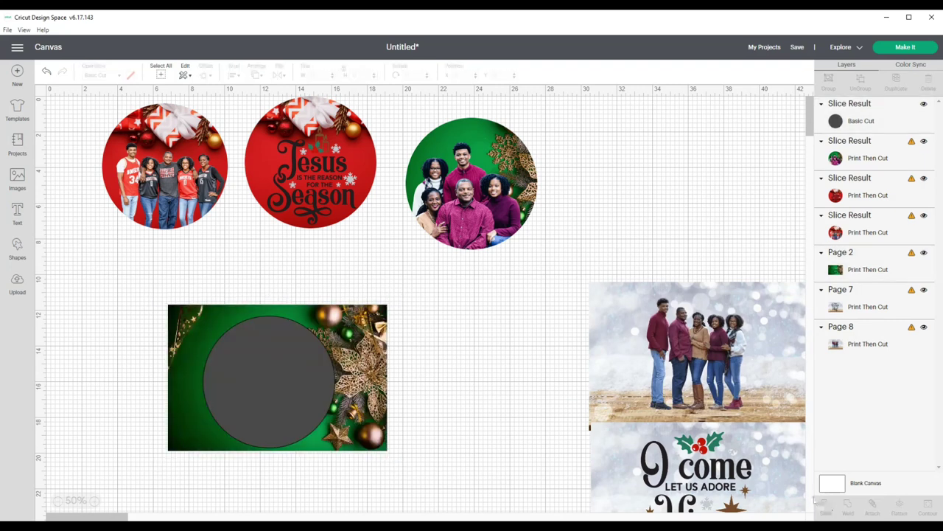
{"action": "left_click_drag", "start_coordinate": [339, 412], "coordinate": [450, 463]}
{"action": "left_click_drag", "start_coordinate": [247, 384], "coordinate": [250, 475]}
{"action": "left_click_drag", "start_coordinate": [247, 347], "coordinate": [605, 146]}
{"action": "left_click_drag", "start_coordinate": [289, 365], "coordinate": [302, 363]}
{"action": "left_click", "coordinate": [284, 347]}
Step: Centre the dark circle over the family in the snowy image and reduce the image to about 12.08 in wide
{"action": "left_click_drag", "start_coordinate": [593, 372], "coordinate": [292, 409]}
{"action": "left_click_drag", "start_coordinate": [251, 460], "coordinate": [361, 376]}
{"action": "left_click", "coordinate": [489, 436]}
{"action": "left_click_drag", "start_coordinate": [518, 471], "coordinate": [484, 447]}
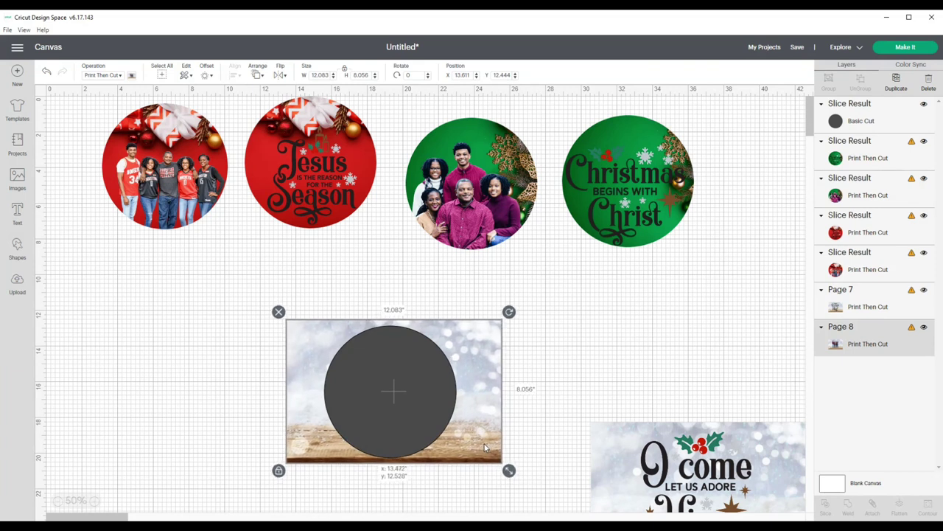
{"action": "left_click", "coordinate": [272, 378]}
Step: Slice the circle out of the snowy family image, delete the leftover background and start a second row with the round cut-out
{"action": "left_click_drag", "start_coordinate": [255, 317], "coordinate": [562, 492]}
{"action": "left_click", "coordinate": [825, 505]}
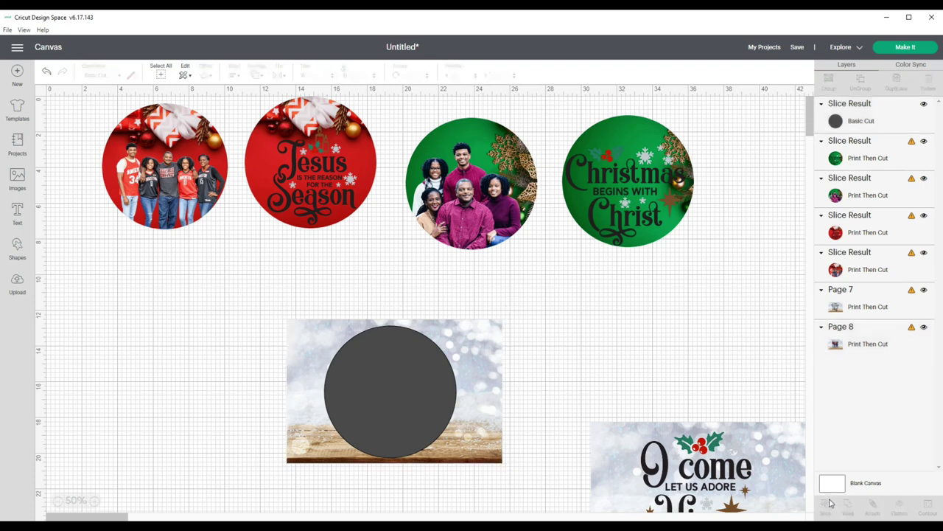
{"action": "left_click", "coordinate": [395, 387]}
{"action": "left_click_drag", "start_coordinate": [395, 387], "coordinate": [548, 376]}
{"action": "left_click_drag", "start_coordinate": [431, 385], "coordinate": [424, 498]}
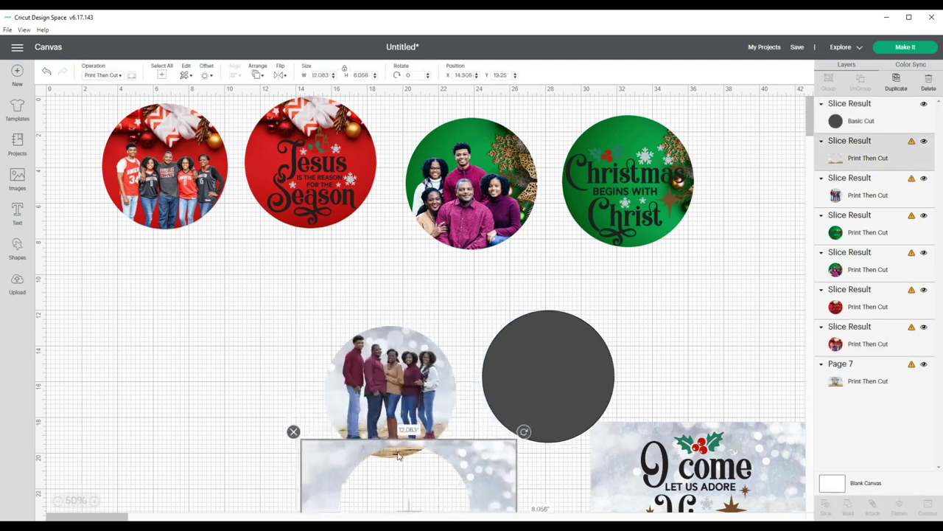
{"action": "left_click", "coordinate": [295, 432]}
{"action": "left_click_drag", "start_coordinate": [395, 389], "coordinate": [176, 323]}
Step: Move the snowy "O come let us adore Him" image into the clear space, fit the circle over its text and shrink the image slightly
{"action": "left_click_drag", "start_coordinate": [644, 429], "coordinate": [394, 343]}
{"action": "left_click_drag", "start_coordinate": [591, 376], "coordinate": [484, 404]}
{"action": "left_click", "coordinate": [527, 443]}
{"action": "left_click_drag", "start_coordinate": [571, 492], "coordinate": [532, 477]}
{"action": "left_click", "coordinate": [322, 416]}
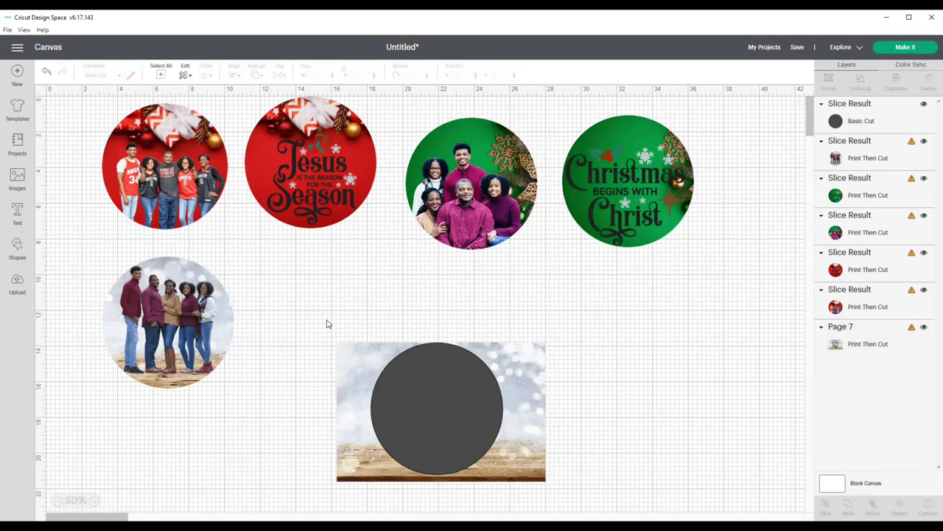
Step: Slice the circle out of the snowy text image, delete the leftover pieces and place the round cut-out beside the snowy family one
{"action": "left_click_drag", "start_coordinate": [326, 325], "coordinate": [592, 508]}
{"action": "left_click", "coordinate": [825, 506]}
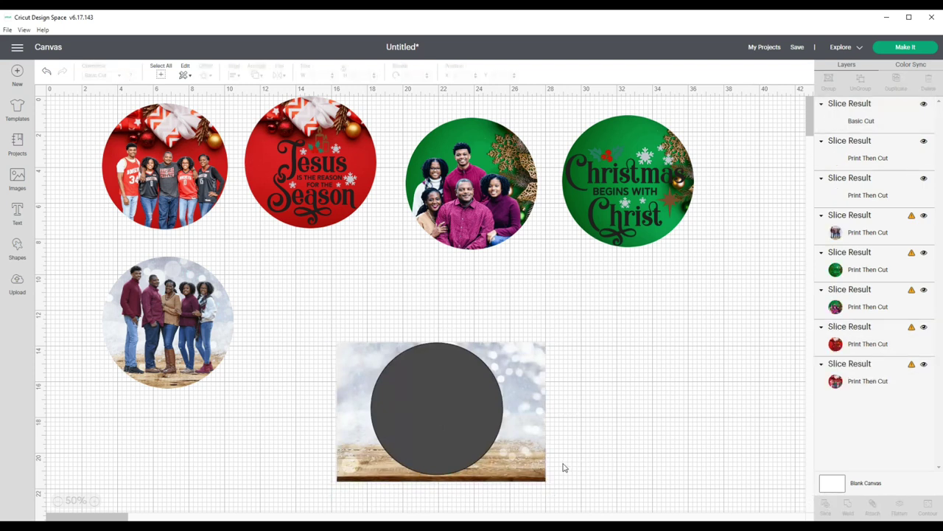
{"action": "left_click_drag", "start_coordinate": [530, 464], "coordinate": [674, 472]}
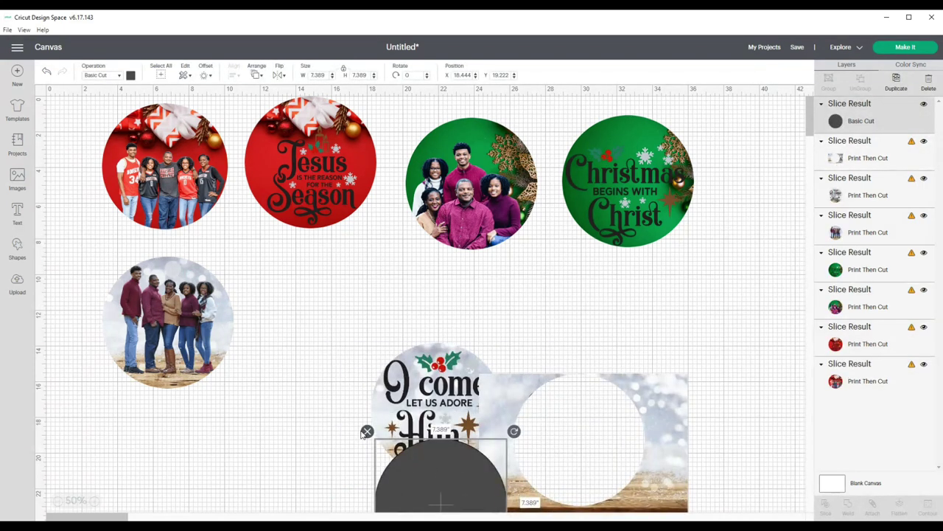
{"action": "left_click", "coordinate": [365, 432]}
{"action": "left_click", "coordinate": [499, 418]}
{"action": "key", "text": "Delete"}
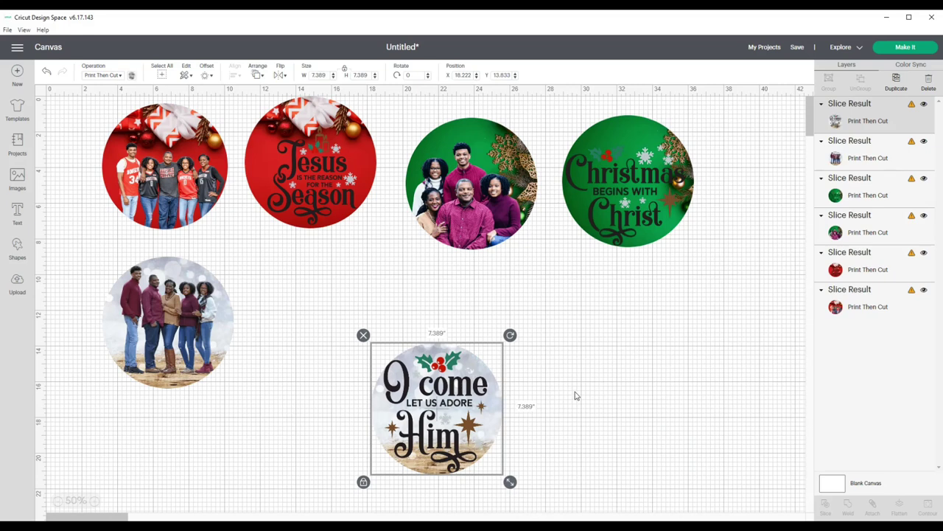
{"action": "left_click_drag", "start_coordinate": [469, 402], "coordinate": [352, 315]}
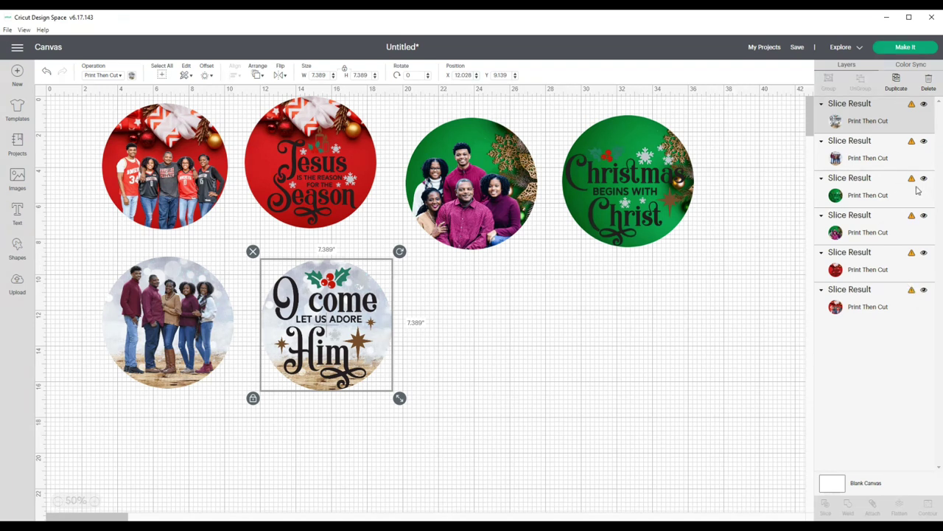
Step: Add a square shape in the empty area, unlock its proportions and size it 6.75 in wide by 9.25 in high
{"action": "left_click", "coordinate": [18, 247]}
{"action": "left_click", "coordinate": [64, 293]}
{"action": "left_click_drag", "start_coordinate": [81, 132], "coordinate": [526, 352]}
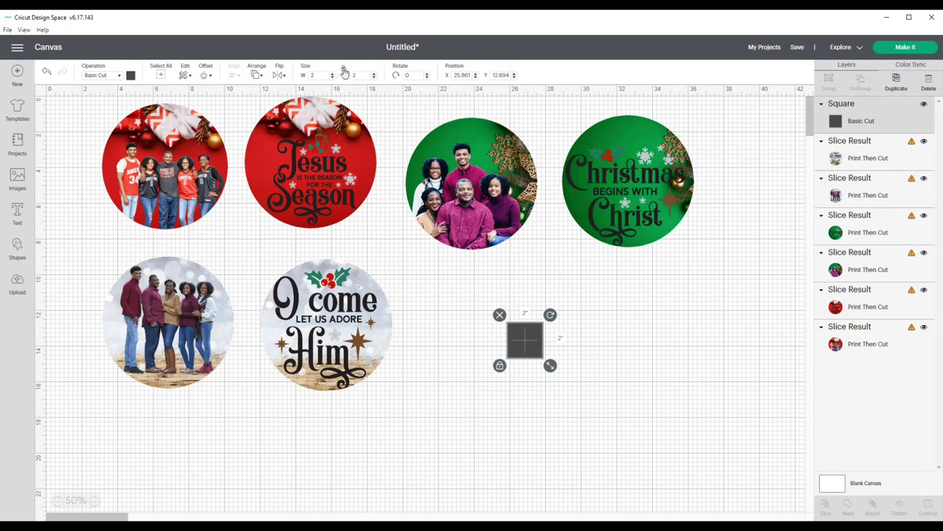
{"action": "left_click", "coordinate": [317, 76]}
{"action": "type", "text": "6.75"}
{"action": "left_click", "coordinate": [364, 77]}
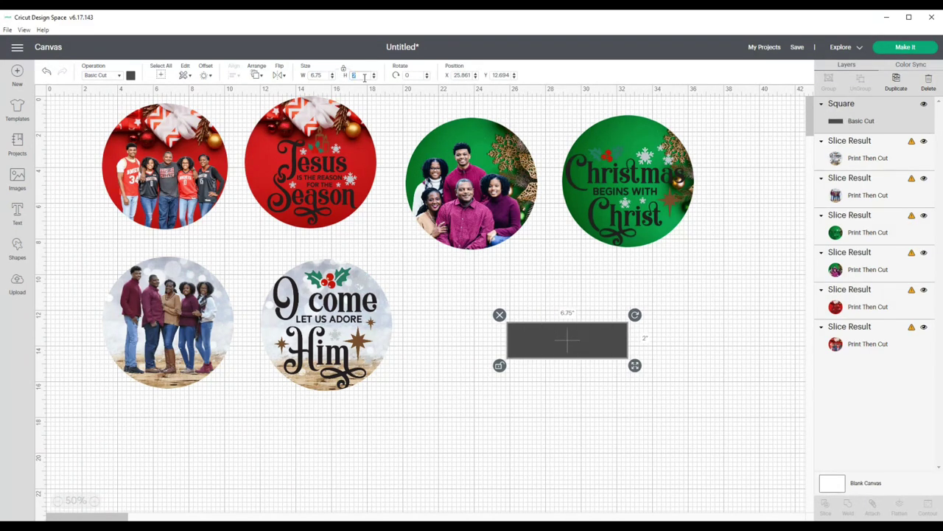
{"action": "type", "text": "9.25"}
{"action": "key", "text": "Return"}
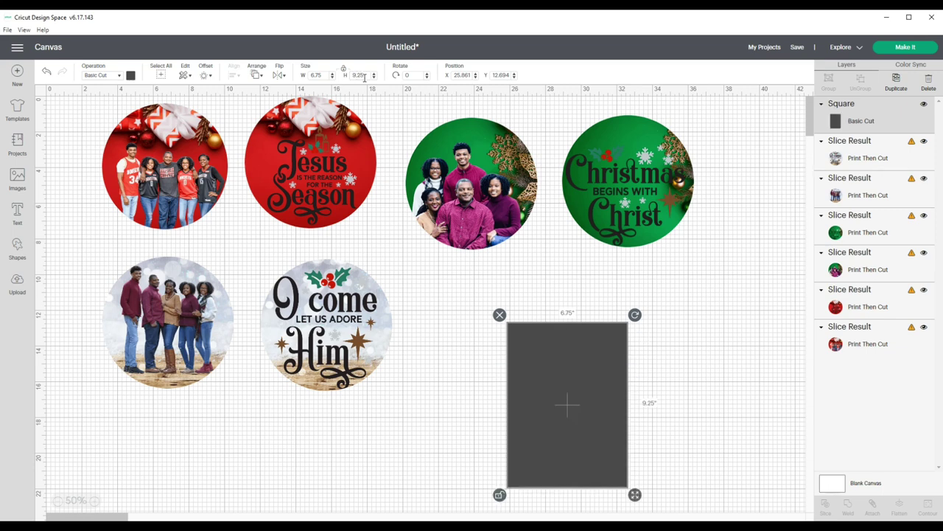
Step: Change the 6.75 by 9.25 in square's operation to Pen and shift it slightly up and left in the empty area
{"action": "left_click_drag", "start_coordinate": [536, 352], "coordinate": [523, 341]}
{"action": "left_click", "coordinate": [118, 75]}
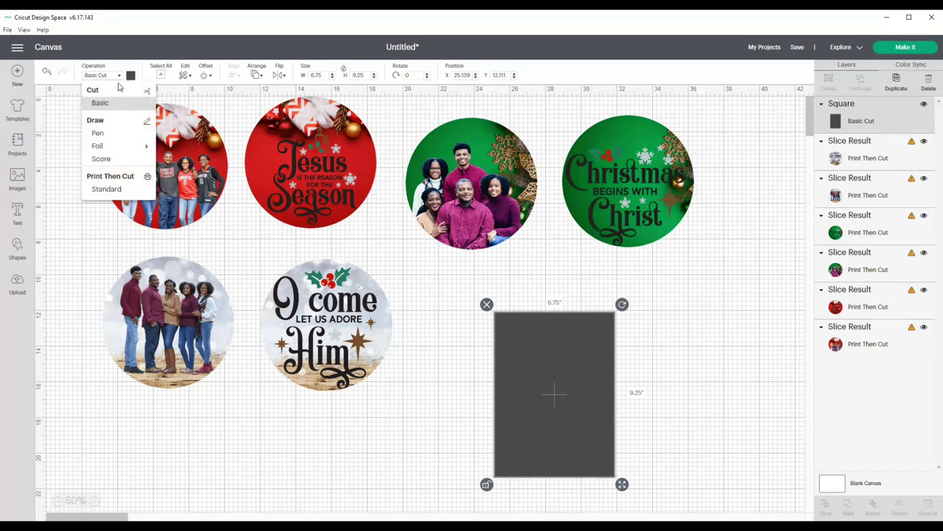
{"action": "left_click", "coordinate": [102, 133]}
{"action": "left_click_drag", "start_coordinate": [538, 361], "coordinate": [529, 352]}
Step: Resize the green "Christmas begins with Christ" circle to 3 in wide and place it in the pen outline's upper-left corner
{"action": "left_click", "coordinate": [639, 216]}
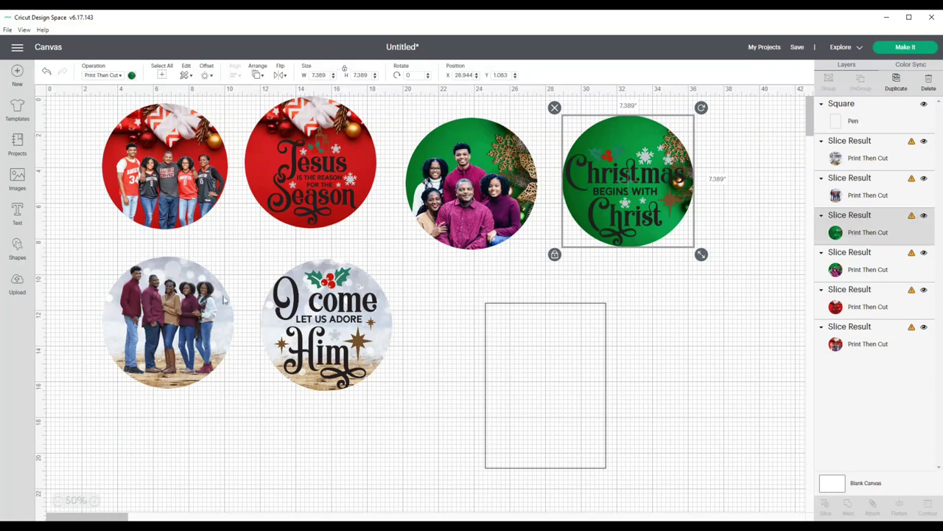
{"action": "left_click_drag", "start_coordinate": [672, 126], "coordinate": [696, 124]}
{"action": "left_click", "coordinate": [319, 75]}
{"action": "type", "text": "3"}
{"action": "key", "text": "Return"}
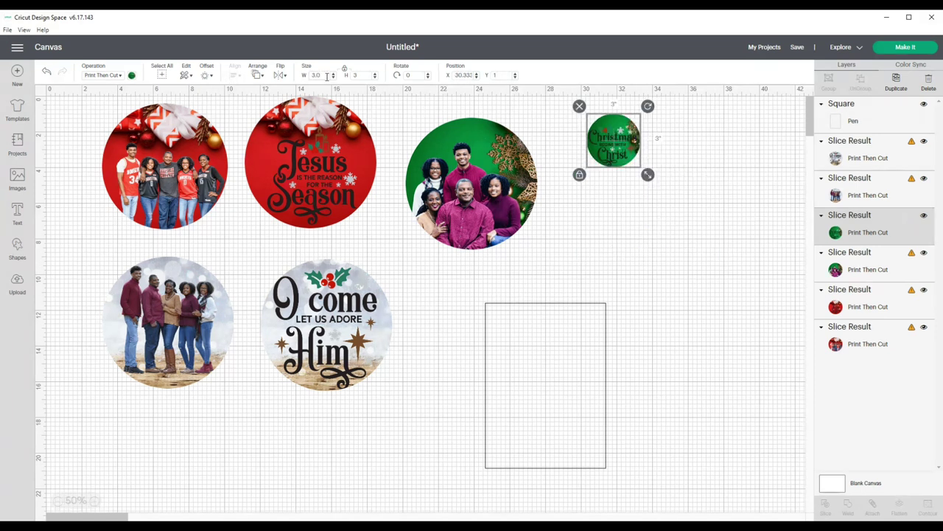
{"action": "left_click_drag", "start_coordinate": [611, 133], "coordinate": [511, 322]}
{"action": "left_click", "coordinate": [541, 255]}
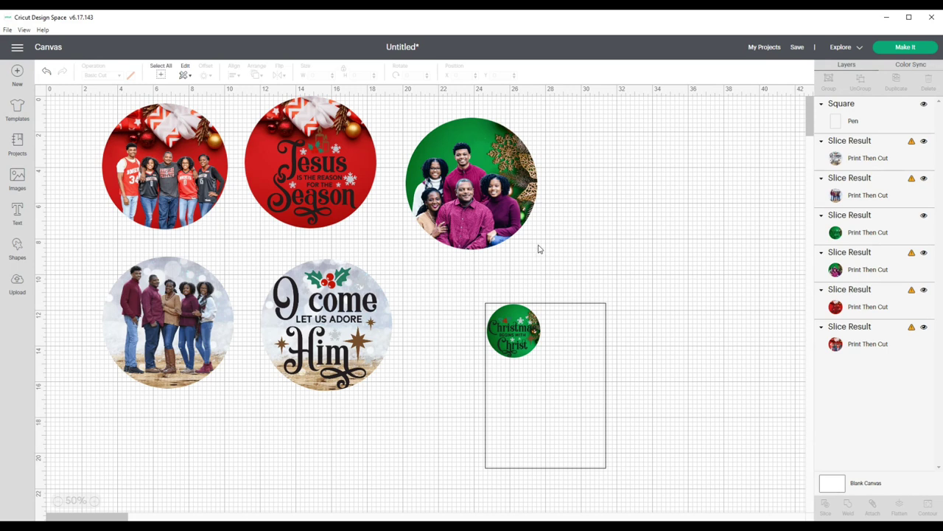
Step: Resize the green family circle to 3 in wide and place it beside the green text circle inside the outline
{"action": "left_click", "coordinate": [508, 207]}
{"action": "left_click", "coordinate": [327, 76]}
{"action": "type", "text": "3.0"}
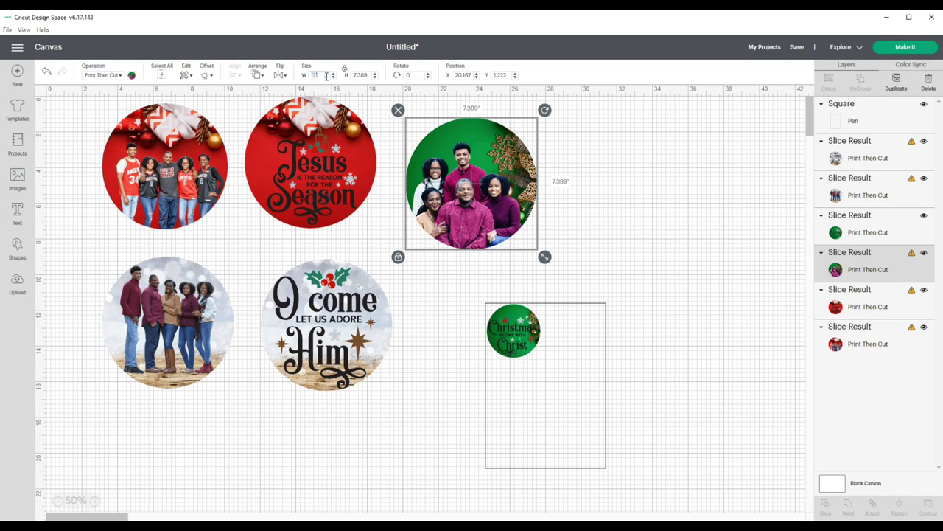
{"action": "key", "text": "Return"}
{"action": "left_click_drag", "start_coordinate": [430, 142], "coordinate": [570, 336]}
{"action": "left_click", "coordinate": [572, 280]}
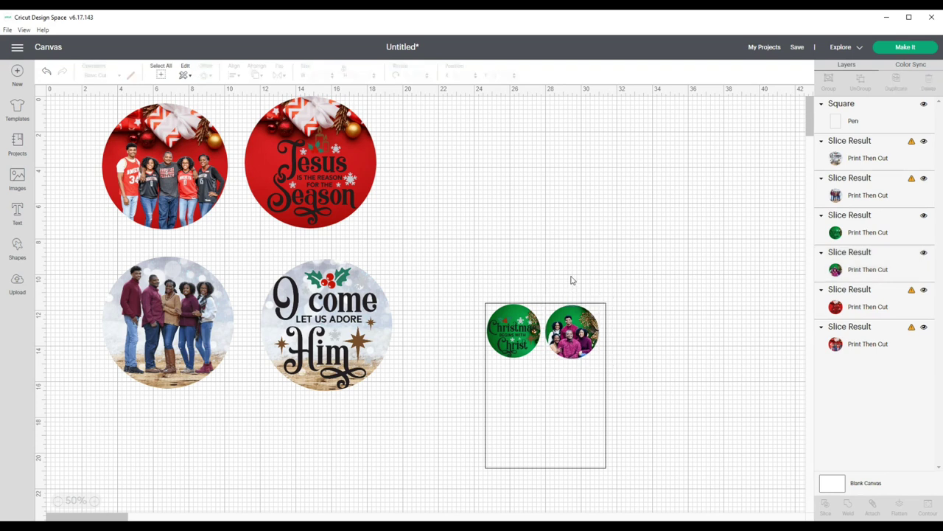
Step: Resize the red "Jesus is the reason for the season" circle to 3 in wide and place it below the green text circle
{"action": "left_click", "coordinate": [329, 166]}
{"action": "left_click", "coordinate": [320, 74]}
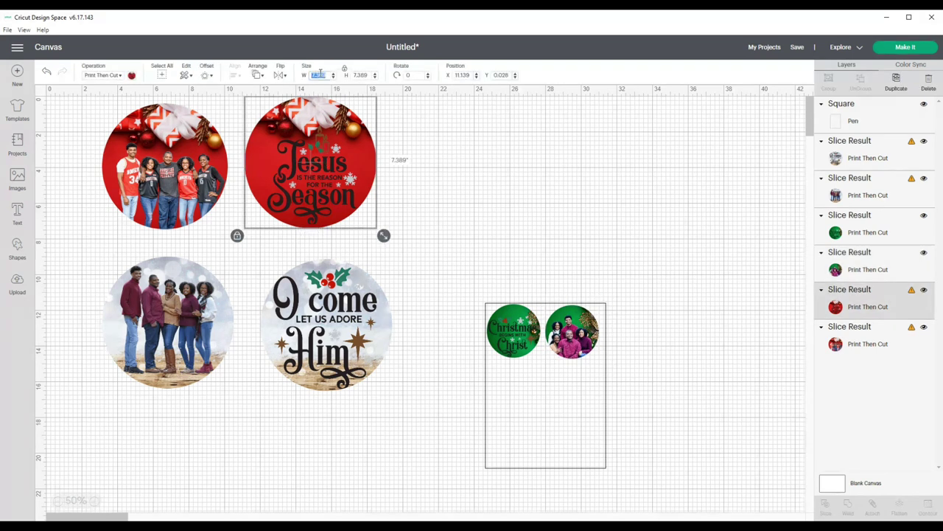
{"action": "type", "text": "3"}
{"action": "key", "text": "Return"}
{"action": "left_click_drag", "start_coordinate": [280, 134], "coordinate": [523, 397]}
{"action": "left_click", "coordinate": [568, 415]}
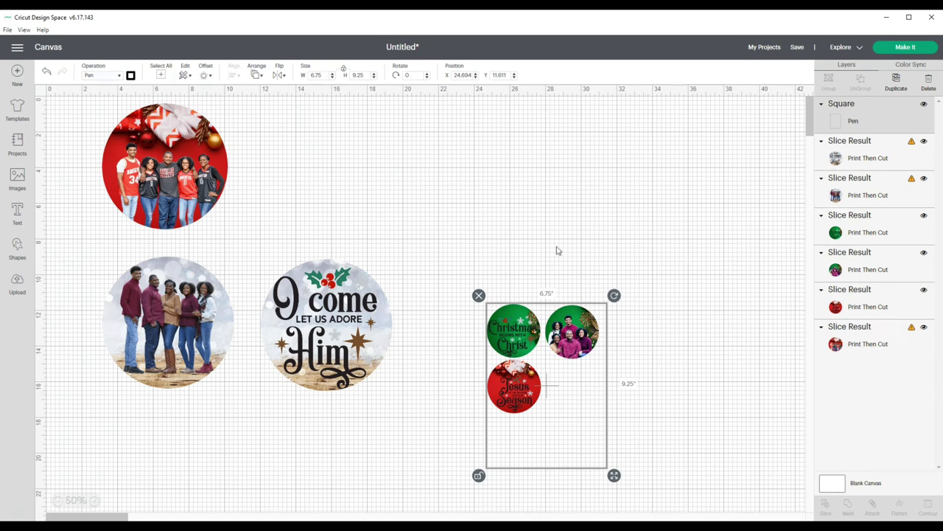
Step: Resize the snowy "O come let us adore Him" circle to 3 in wide and place it beside the red text circle
{"action": "left_click", "coordinate": [376, 286]}
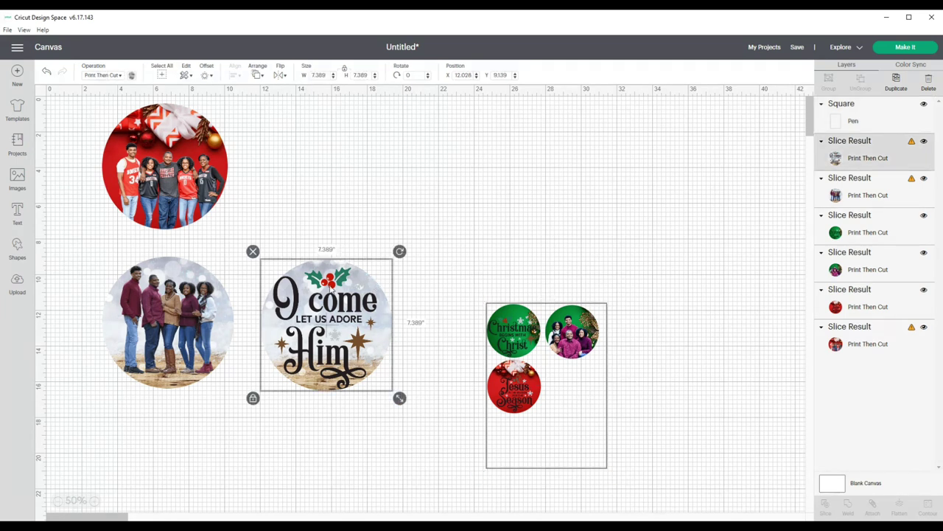
{"action": "left_click", "coordinate": [319, 74]}
{"action": "type", "text": "3"}
{"action": "key", "text": "Return"}
{"action": "left_click_drag", "start_coordinate": [288, 286], "coordinate": [577, 388]}
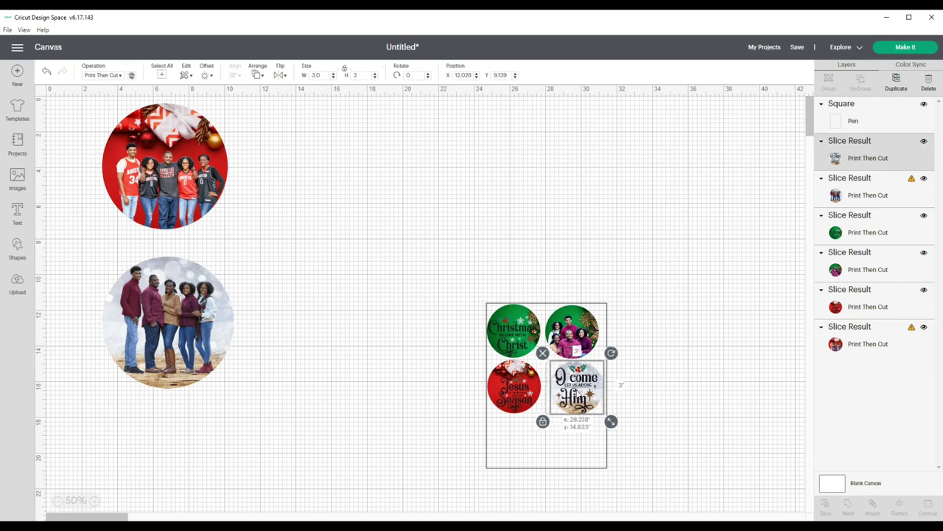
Step: Resize the snowy family circle to 3 in wide and place it in the outline's bottom row below the red text circle
{"action": "left_click", "coordinate": [215, 336]}
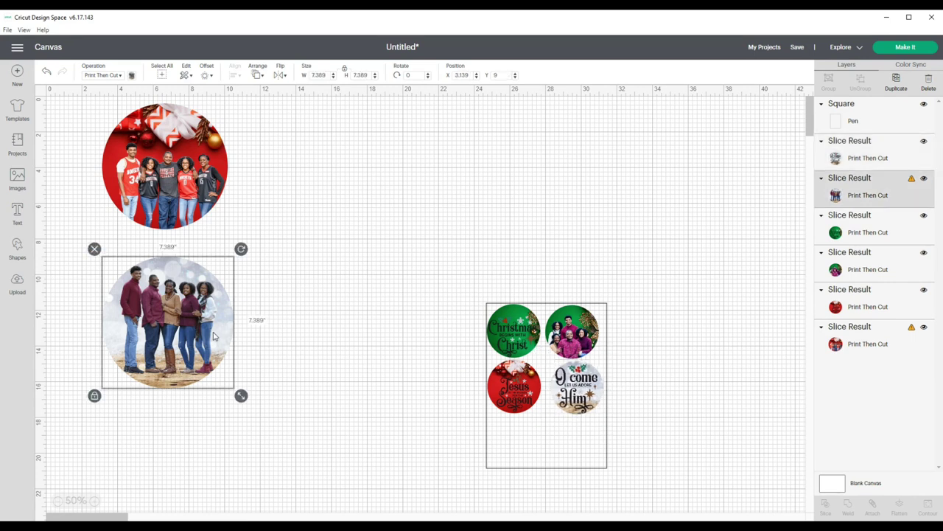
{"action": "left_click", "coordinate": [325, 74]}
{"action": "type", "text": "3"}
{"action": "key", "text": "Return"}
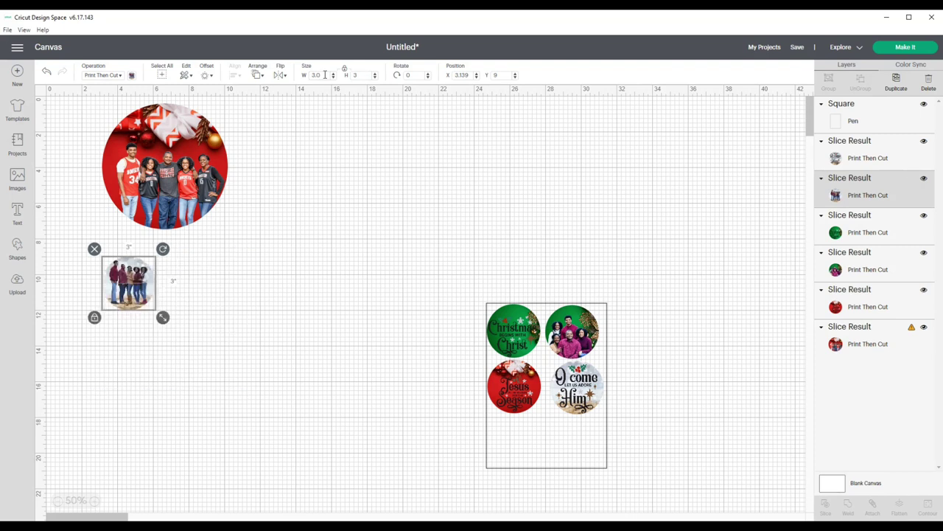
{"action": "left_click_drag", "start_coordinate": [106, 288], "coordinate": [499, 448]}
{"action": "left_click", "coordinate": [454, 450]}
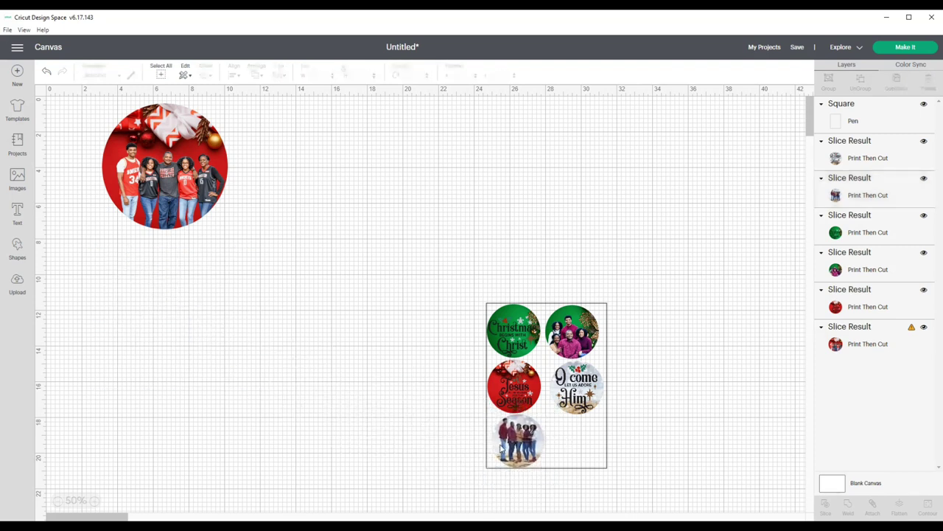
Step: Move the snowy family circle's layer above the square so the circle can be selected on the canvas
{"action": "left_click", "coordinate": [501, 449]}
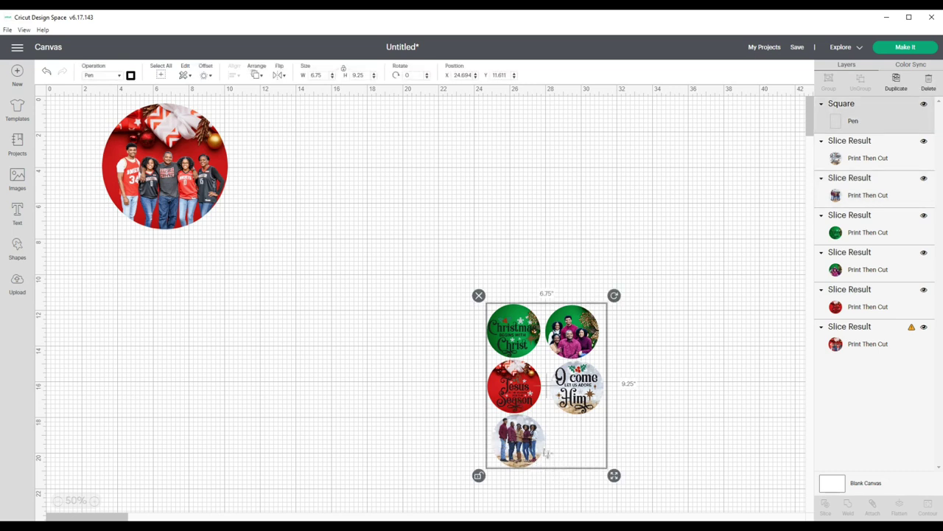
{"action": "left_click_drag", "start_coordinate": [533, 449], "coordinate": [534, 451]}
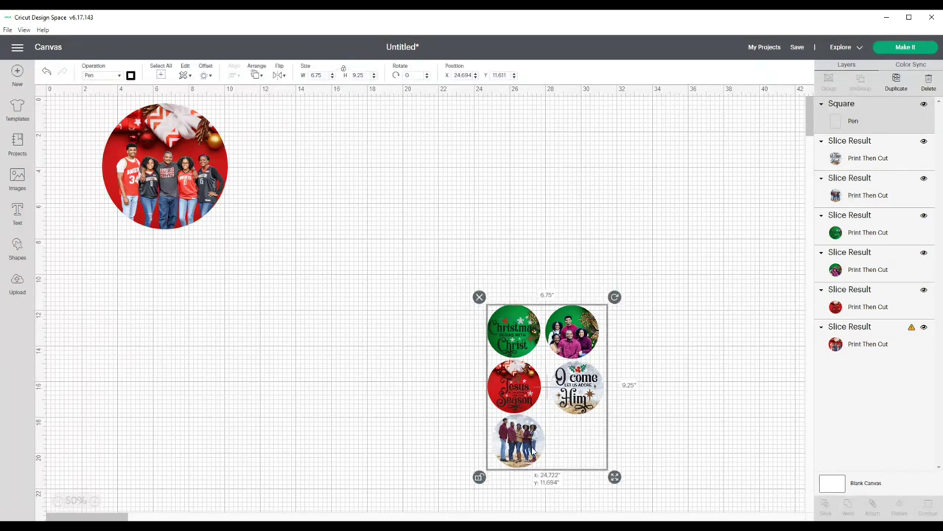
{"action": "left_click", "coordinate": [391, 437]}
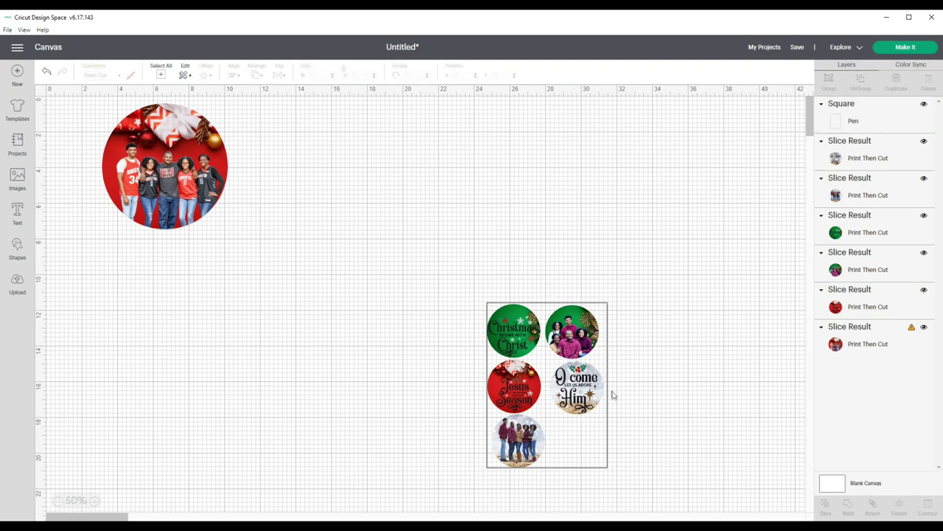
{"action": "left_click", "coordinate": [866, 194]}
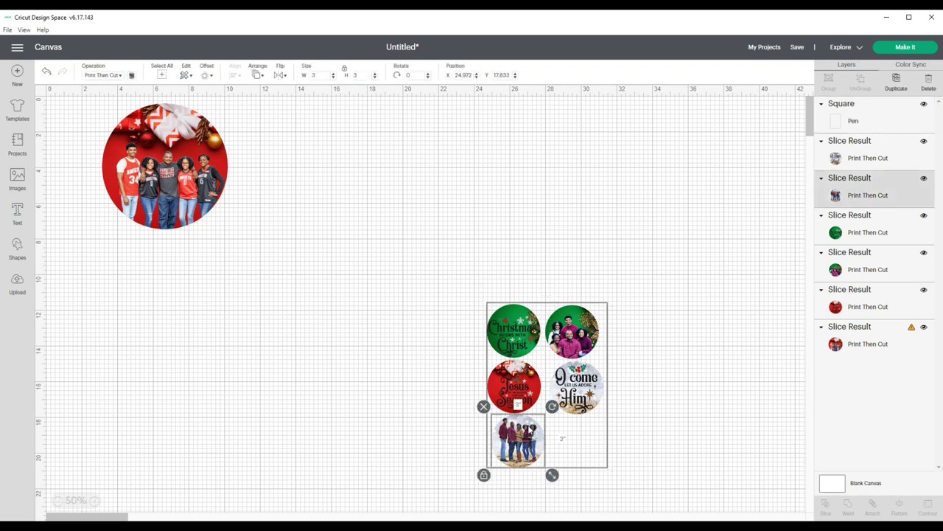
{"action": "left_click", "coordinate": [855, 112]}
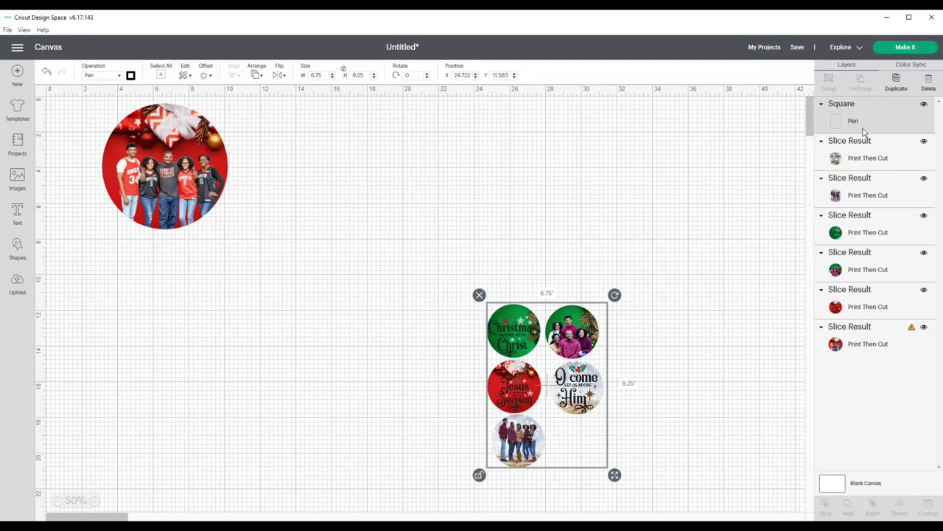
{"action": "left_click", "coordinate": [896, 160]}
{"action": "left_click", "coordinate": [876, 192]}
{"action": "left_click", "coordinate": [869, 110]}
{"action": "left_click", "coordinate": [860, 153]}
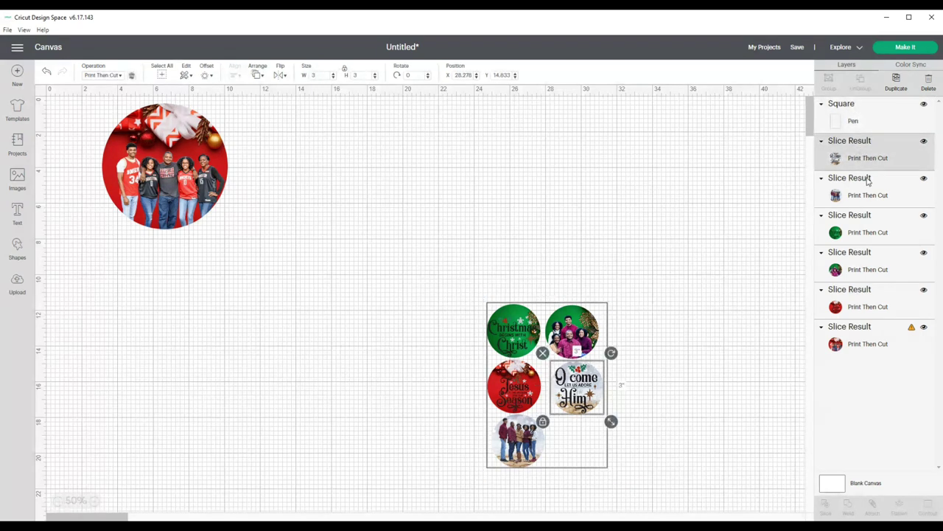
{"action": "left_click_drag", "start_coordinate": [861, 193], "coordinate": [861, 106]}
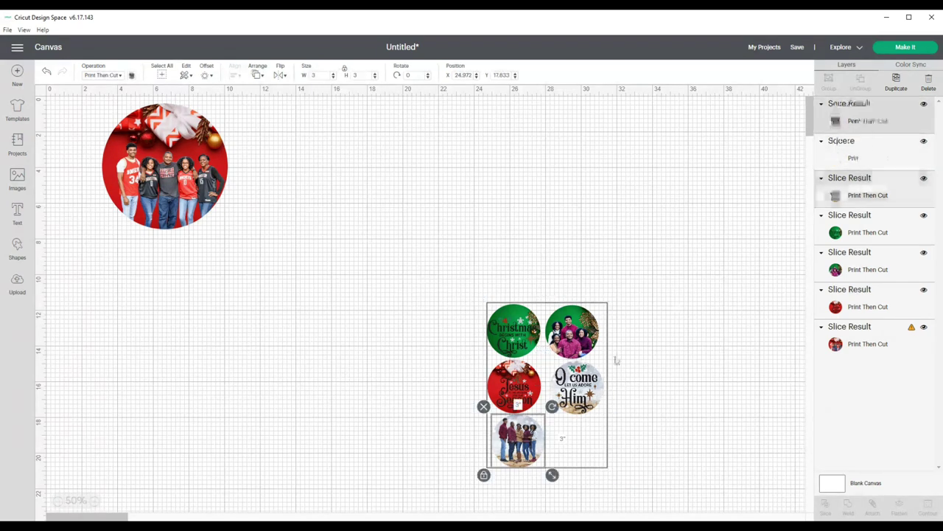
Step: Nudge the snowy family circle left and slightly up to line up with the circles above it inside the outline
{"action": "left_click", "coordinate": [533, 436]}
{"action": "left_click_drag", "start_coordinate": [531, 432], "coordinate": [509, 435]}
{"action": "left_click", "coordinate": [472, 443]}
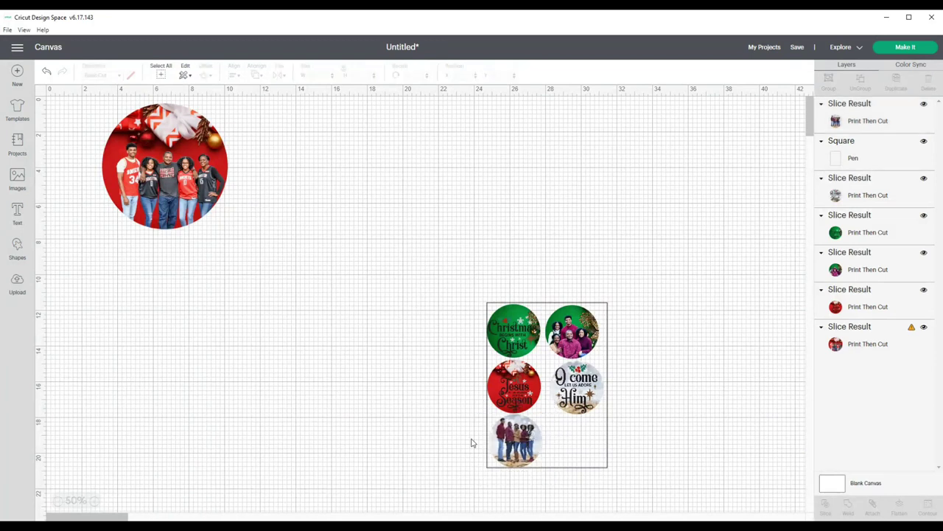
{"action": "left_click", "coordinate": [516, 440]}
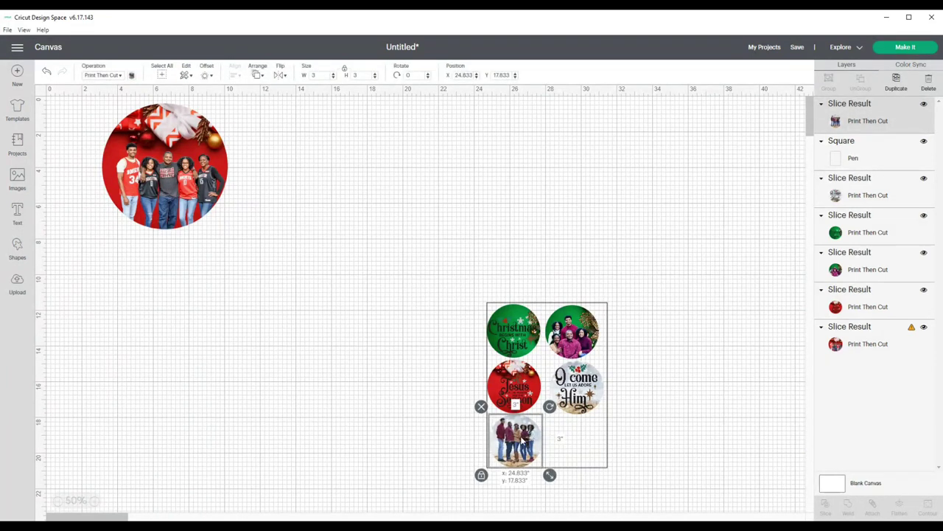
{"action": "left_click_drag", "start_coordinate": [518, 439], "coordinate": [522, 435]}
{"action": "left_click", "coordinate": [463, 440]}
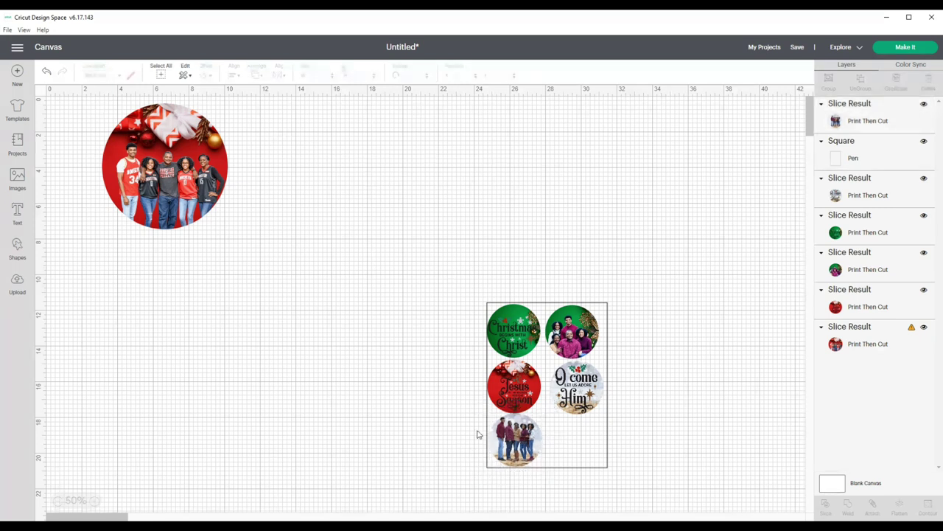
Step: Move the green text and red text circles' layers above the square and nudge the red text circle into line with its column
{"action": "left_click", "coordinate": [520, 377]}
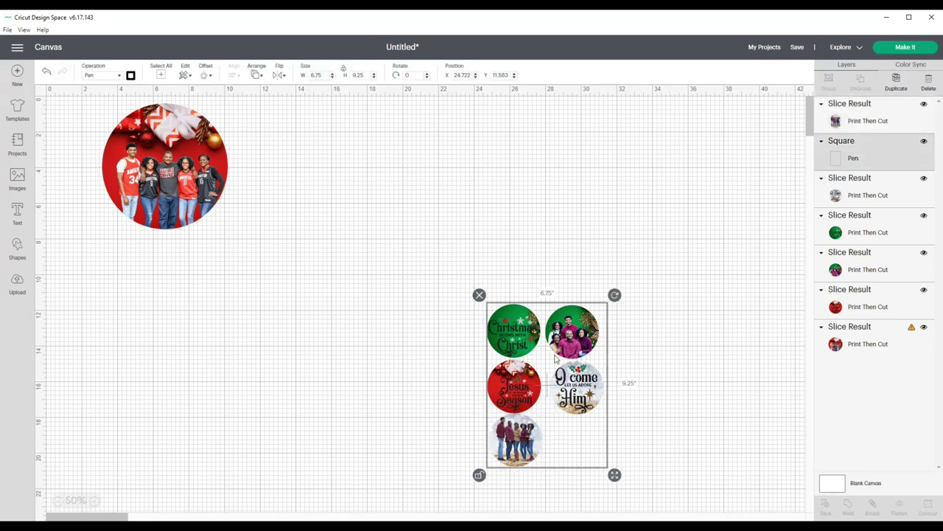
{"action": "left_click", "coordinate": [861, 230]}
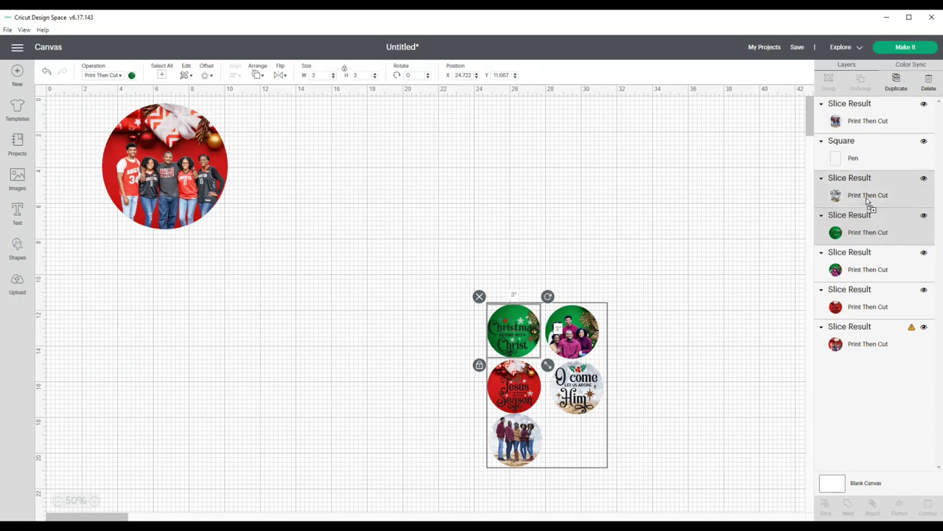
{"action": "left_click_drag", "start_coordinate": [863, 230], "coordinate": [866, 124]}
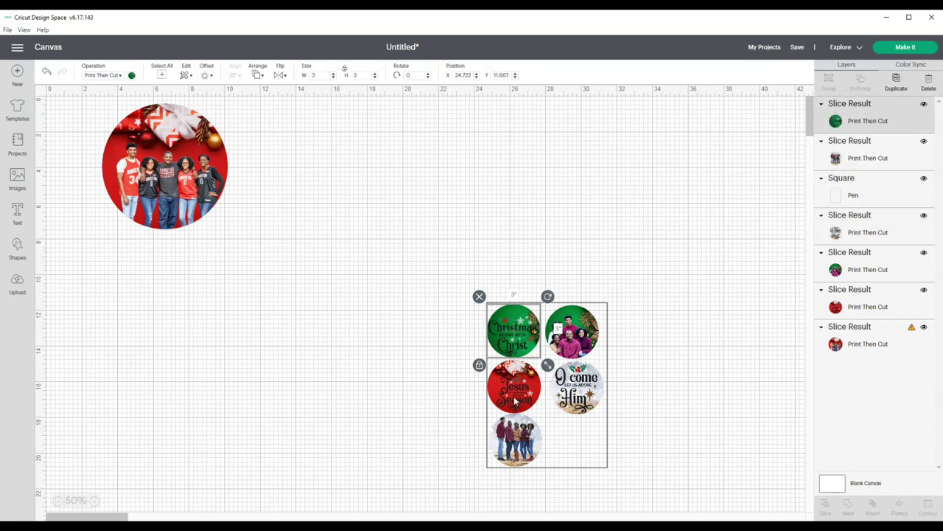
{"action": "left_click", "coordinate": [863, 309]}
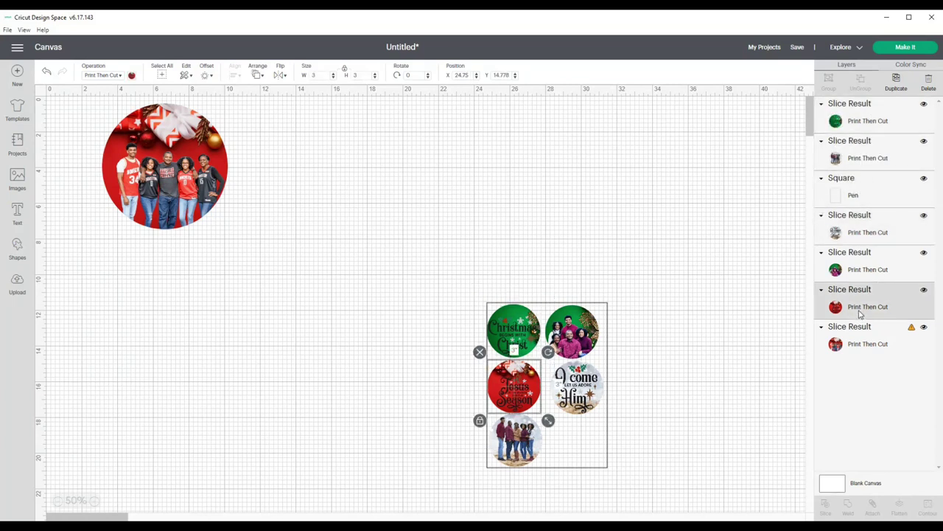
{"action": "left_click_drag", "start_coordinate": [860, 314], "coordinate": [867, 158]}
{"action": "left_click_drag", "start_coordinate": [518, 394], "coordinate": [518, 394]}
{"action": "left_click", "coordinate": [515, 446]}
{"action": "left_click", "coordinate": [653, 452]}
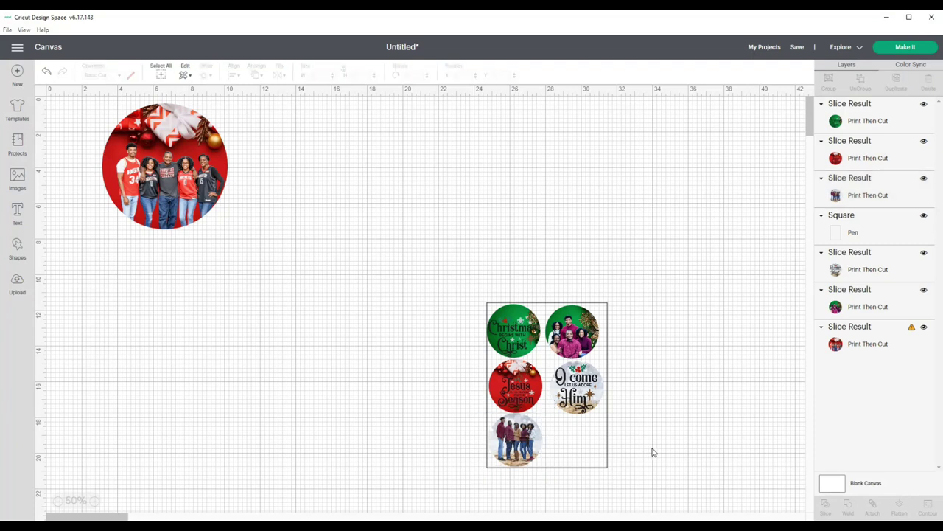
Step: Resize the red family circle to 3 in wide and place it in the remaining bottom-row space of the outline
{"action": "left_click", "coordinate": [225, 171]}
{"action": "left_click", "coordinate": [319, 75]}
{"action": "type", "text": "3.0"}
{"action": "key", "text": "Return"}
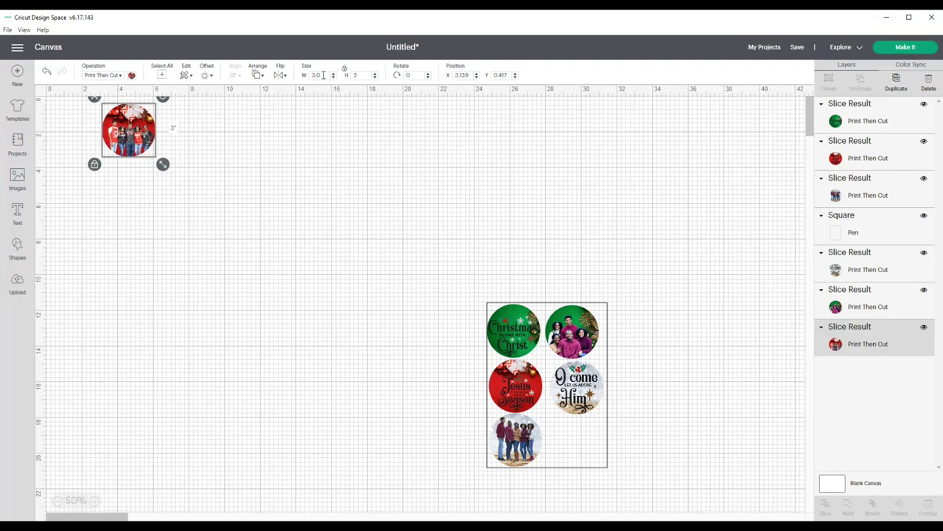
{"action": "left_click_drag", "start_coordinate": [129, 132], "coordinate": [580, 443]}
{"action": "left_click", "coordinate": [640, 443]}
Step: Adjust the square outline slightly around the circles and move its layer to the bottom of the stack
{"action": "left_click", "coordinate": [590, 396]}
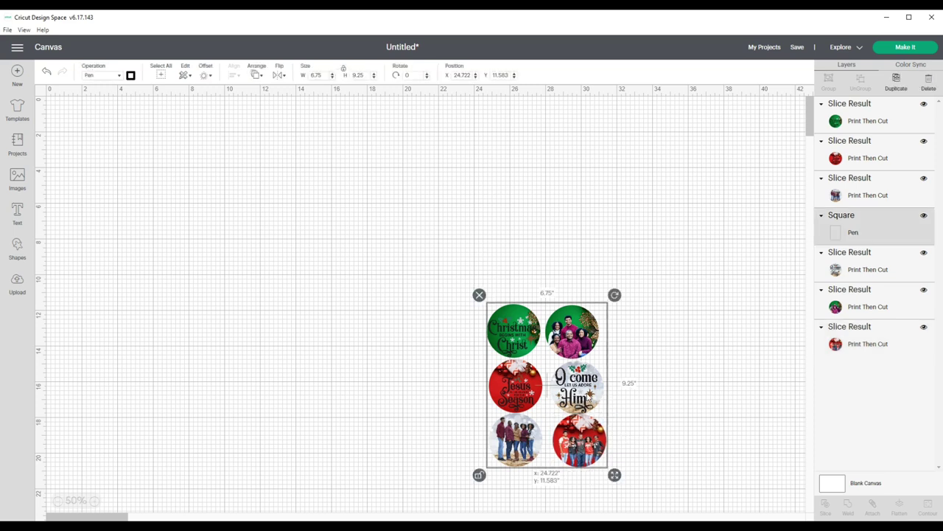
{"action": "left_click_drag", "start_coordinate": [590, 396], "coordinate": [590, 398]}
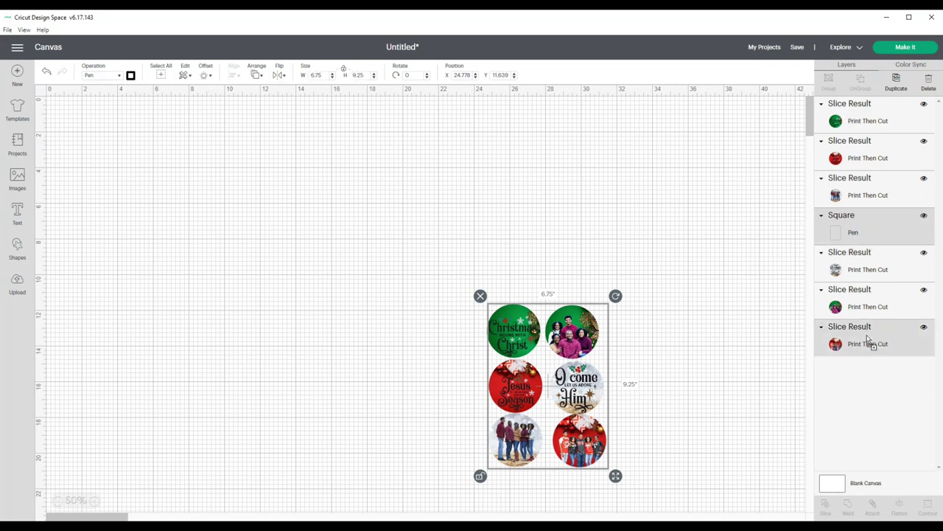
{"action": "left_click_drag", "start_coordinate": [586, 399], "coordinate": [586, 398]}
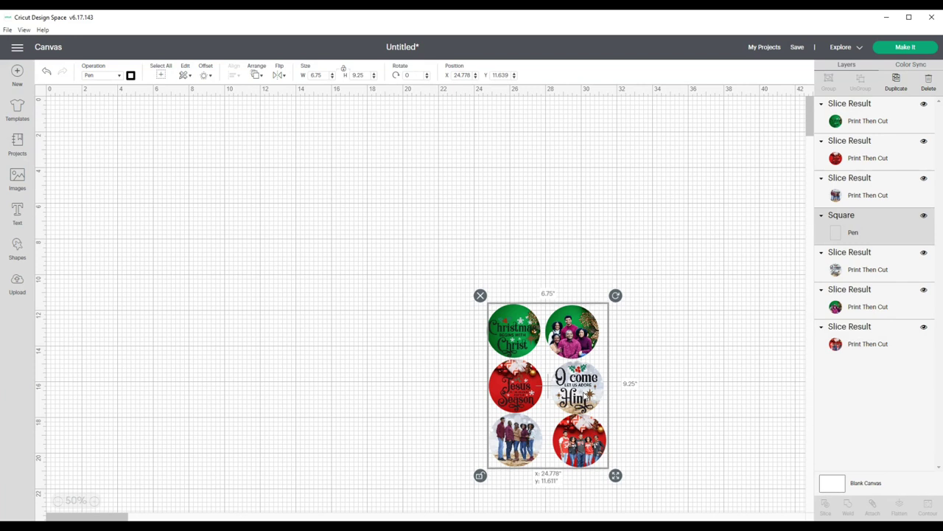
{"action": "left_click_drag", "start_coordinate": [875, 226], "coordinate": [877, 358]}
Step: Line up the snowy text and green family circles in the second column and hide the square outline
{"action": "left_click", "coordinate": [585, 404]}
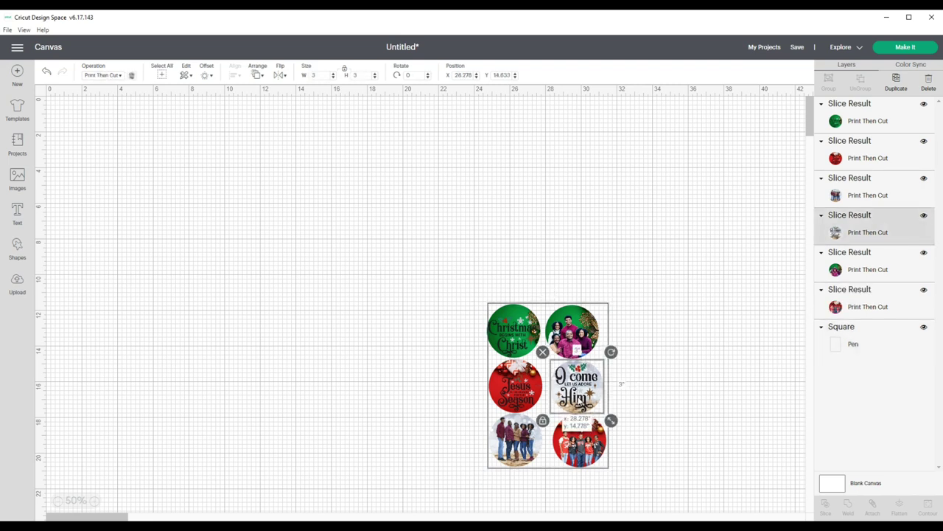
{"action": "left_click", "coordinate": [580, 335]}
{"action": "left_click_drag", "start_coordinate": [582, 333], "coordinate": [588, 333]}
{"action": "left_click", "coordinate": [679, 348]}
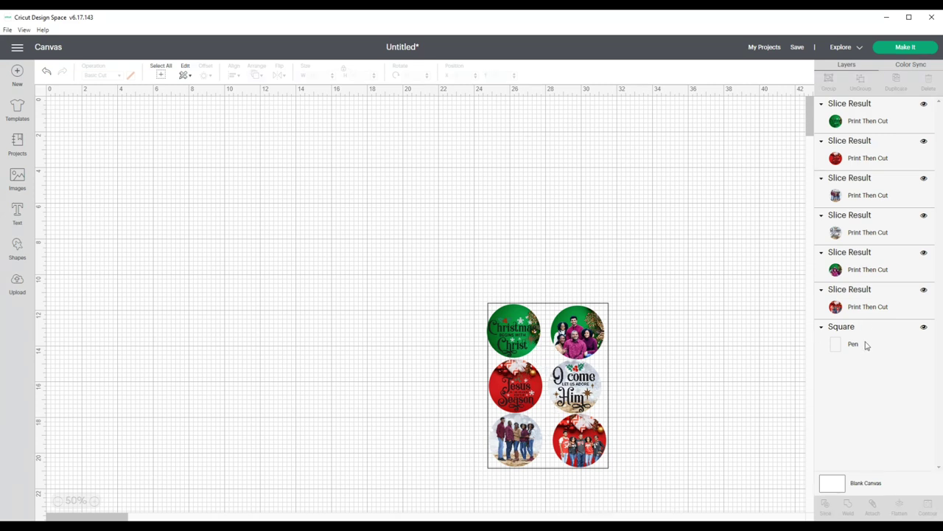
{"action": "left_click", "coordinate": [923, 327]}
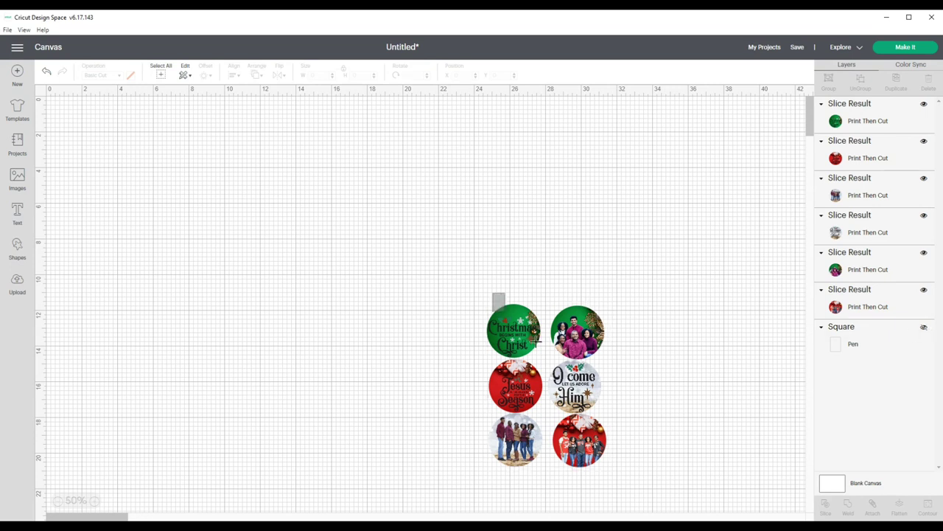
Step: Attach all six ornament circles together and take the project through mat preparation to the make stage
{"action": "left_click_drag", "start_coordinate": [494, 294], "coordinate": [681, 504]}
{"action": "left_click", "coordinate": [872, 505]}
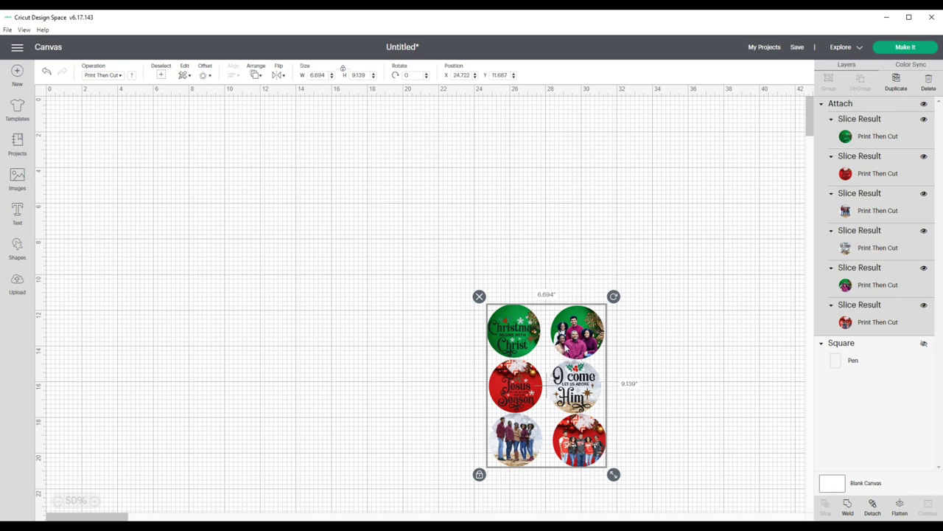
{"action": "left_click", "coordinate": [906, 46]}
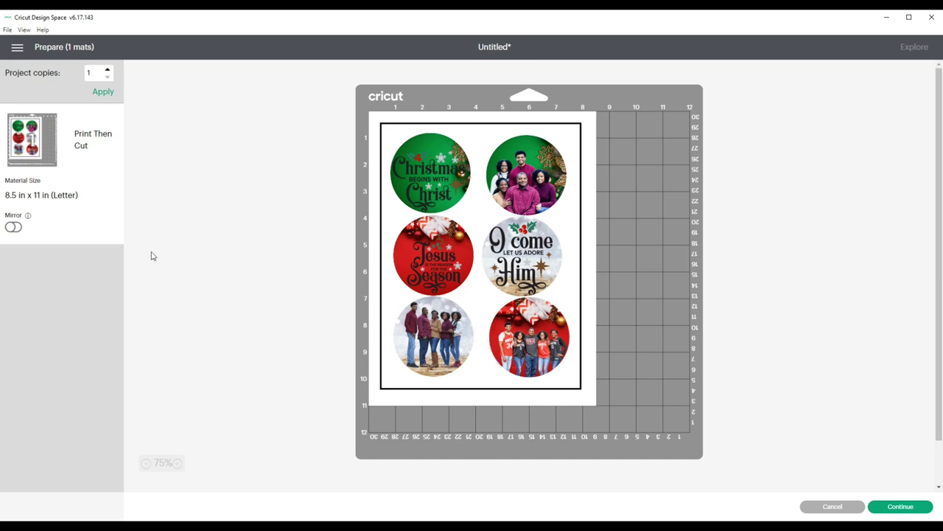
{"action": "left_click", "coordinate": [886, 510]}
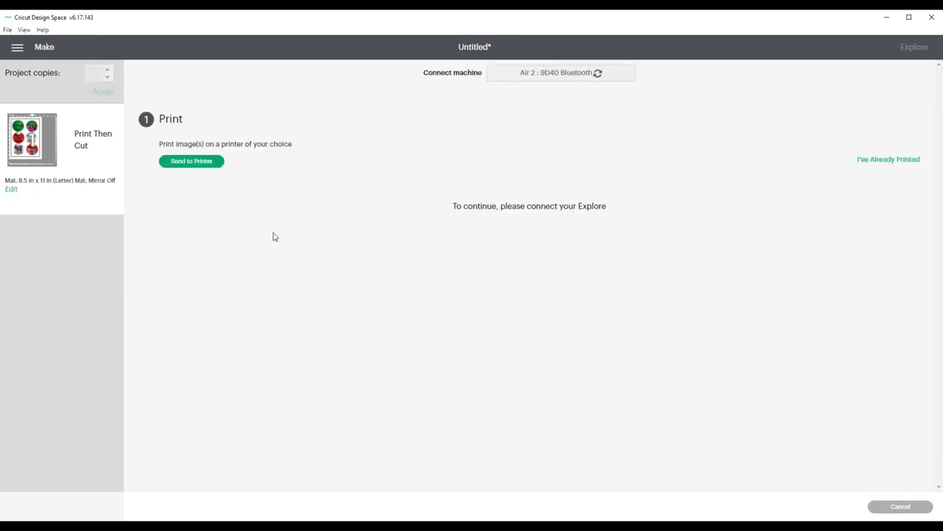
Step: Send the Print Then Cut sheet to the Canon MX470 series Printer with the system dialog enabled
{"action": "left_click", "coordinate": [204, 162]}
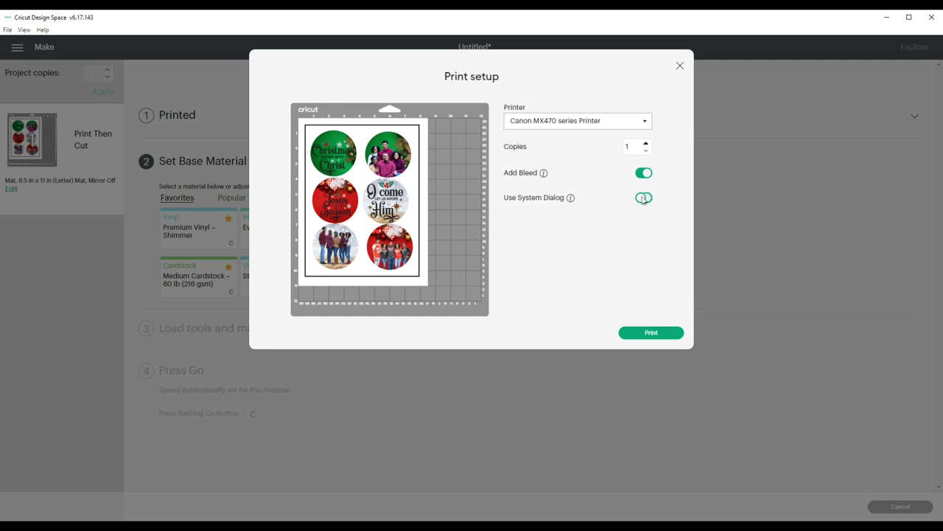
{"action": "left_click", "coordinate": [644, 198]}
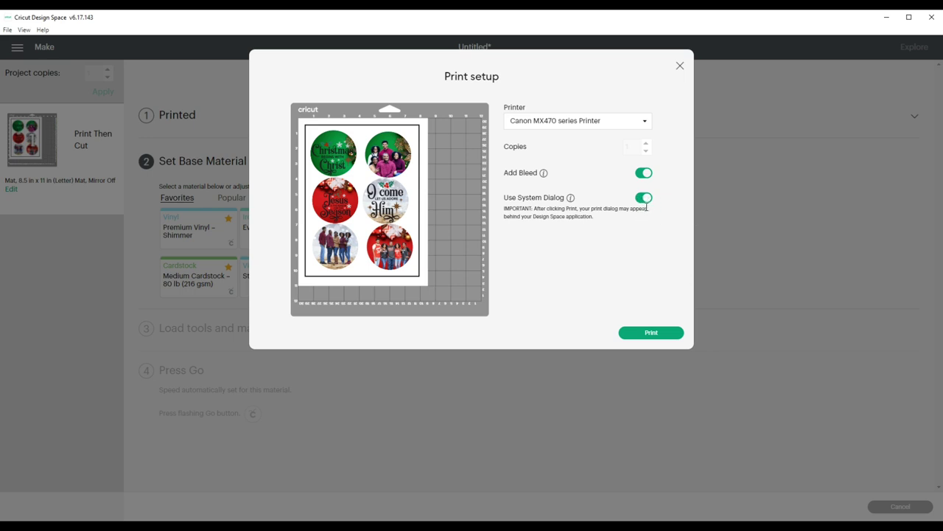
{"action": "left_click", "coordinate": [652, 332]}
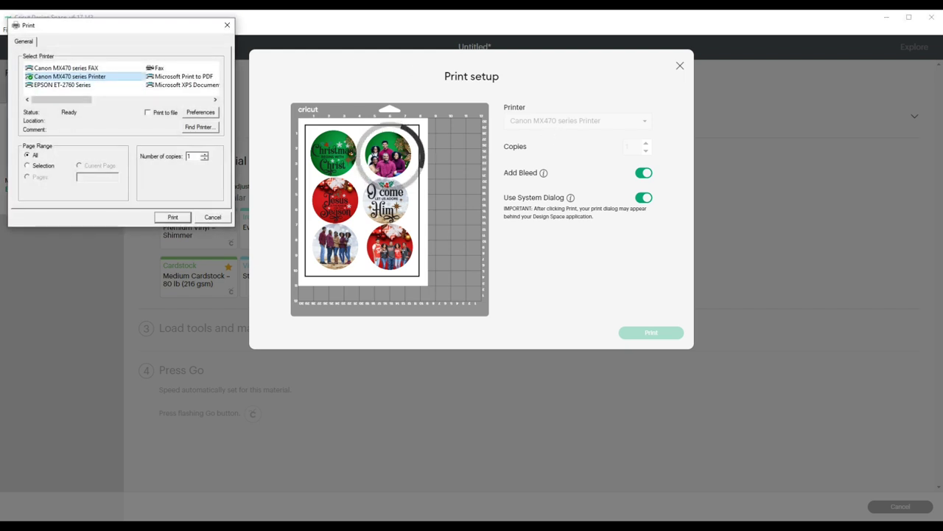
Step: Open the printer's preferences and bring up the photo paper choices for the media type
{"action": "left_click", "coordinate": [191, 113]}
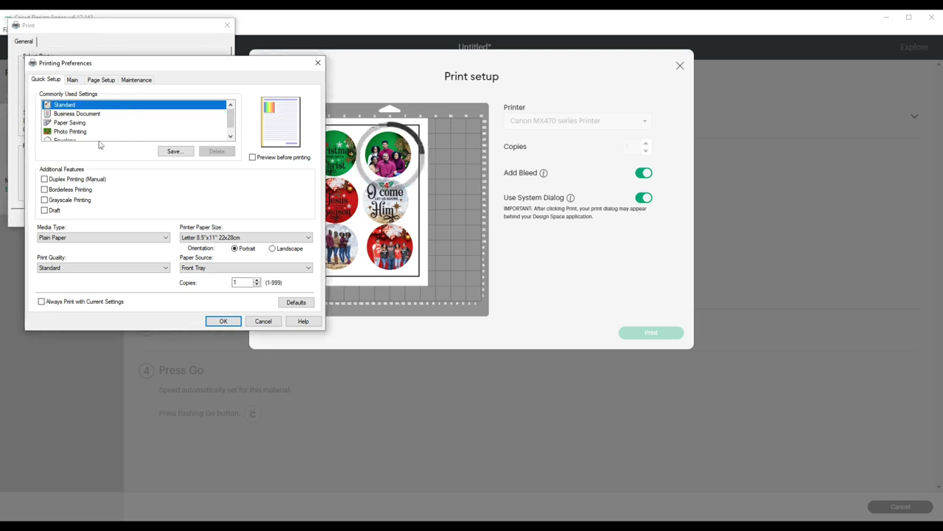
{"action": "left_click", "coordinate": [167, 237]}
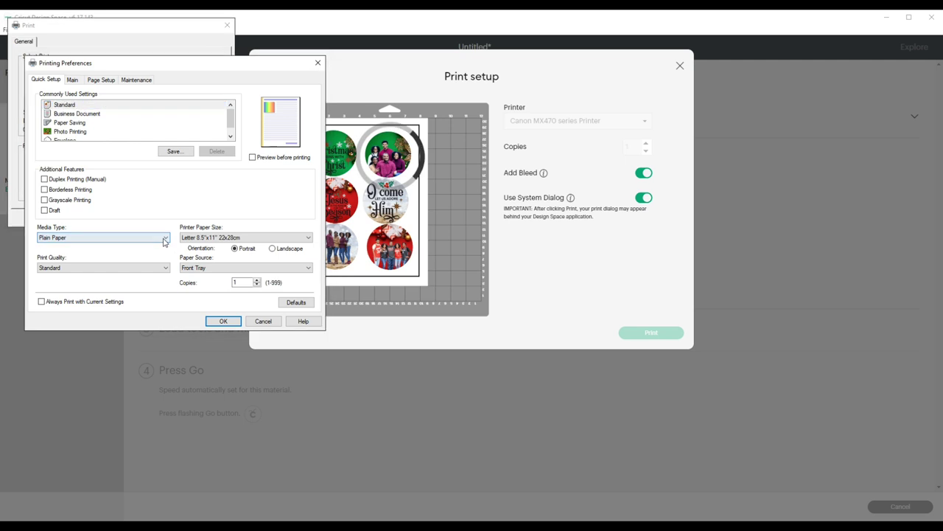
{"action": "left_click", "coordinate": [148, 237]}
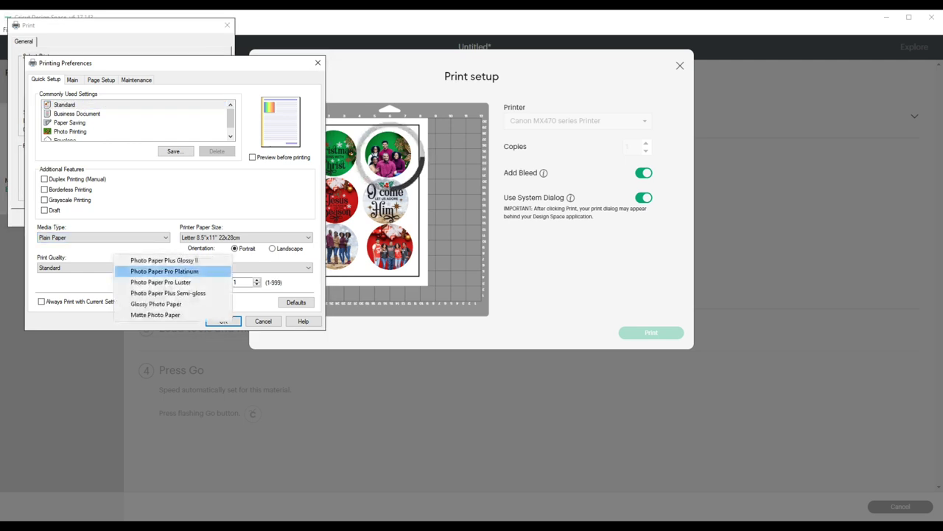